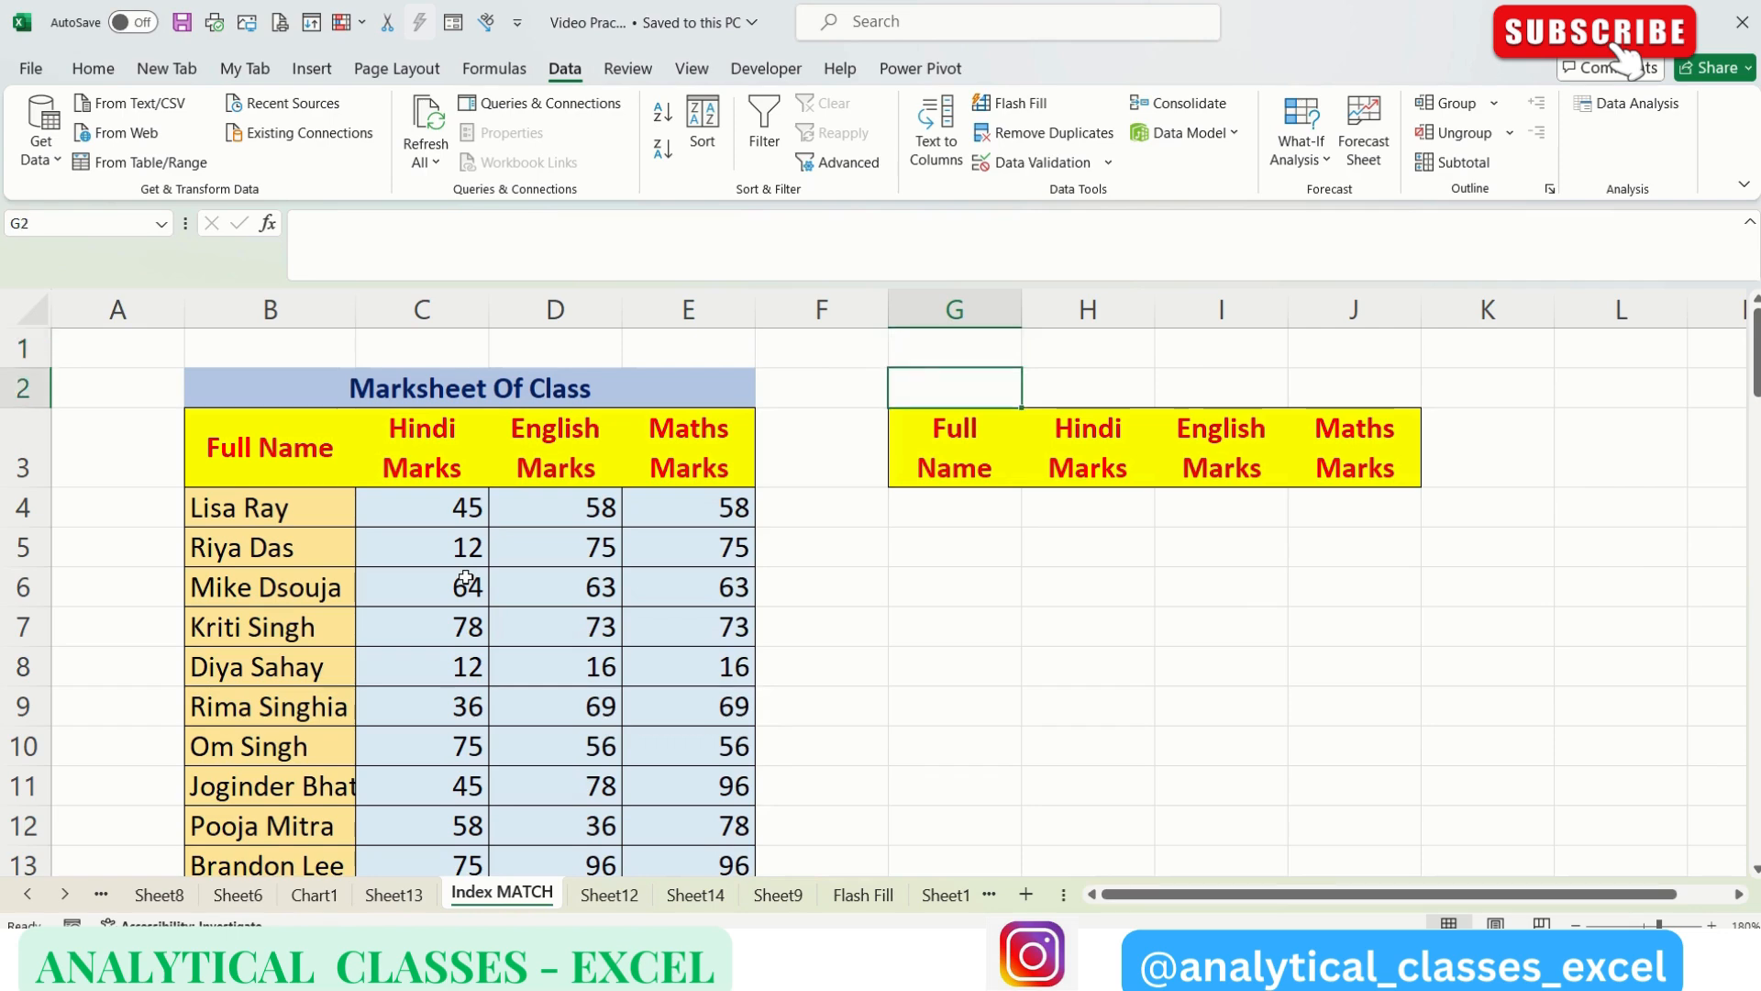
# Add a list data validation with in-cell dropdown to cell G4, using =$B$4:$B$80 as the source.
pyautogui.click(1090, 503)
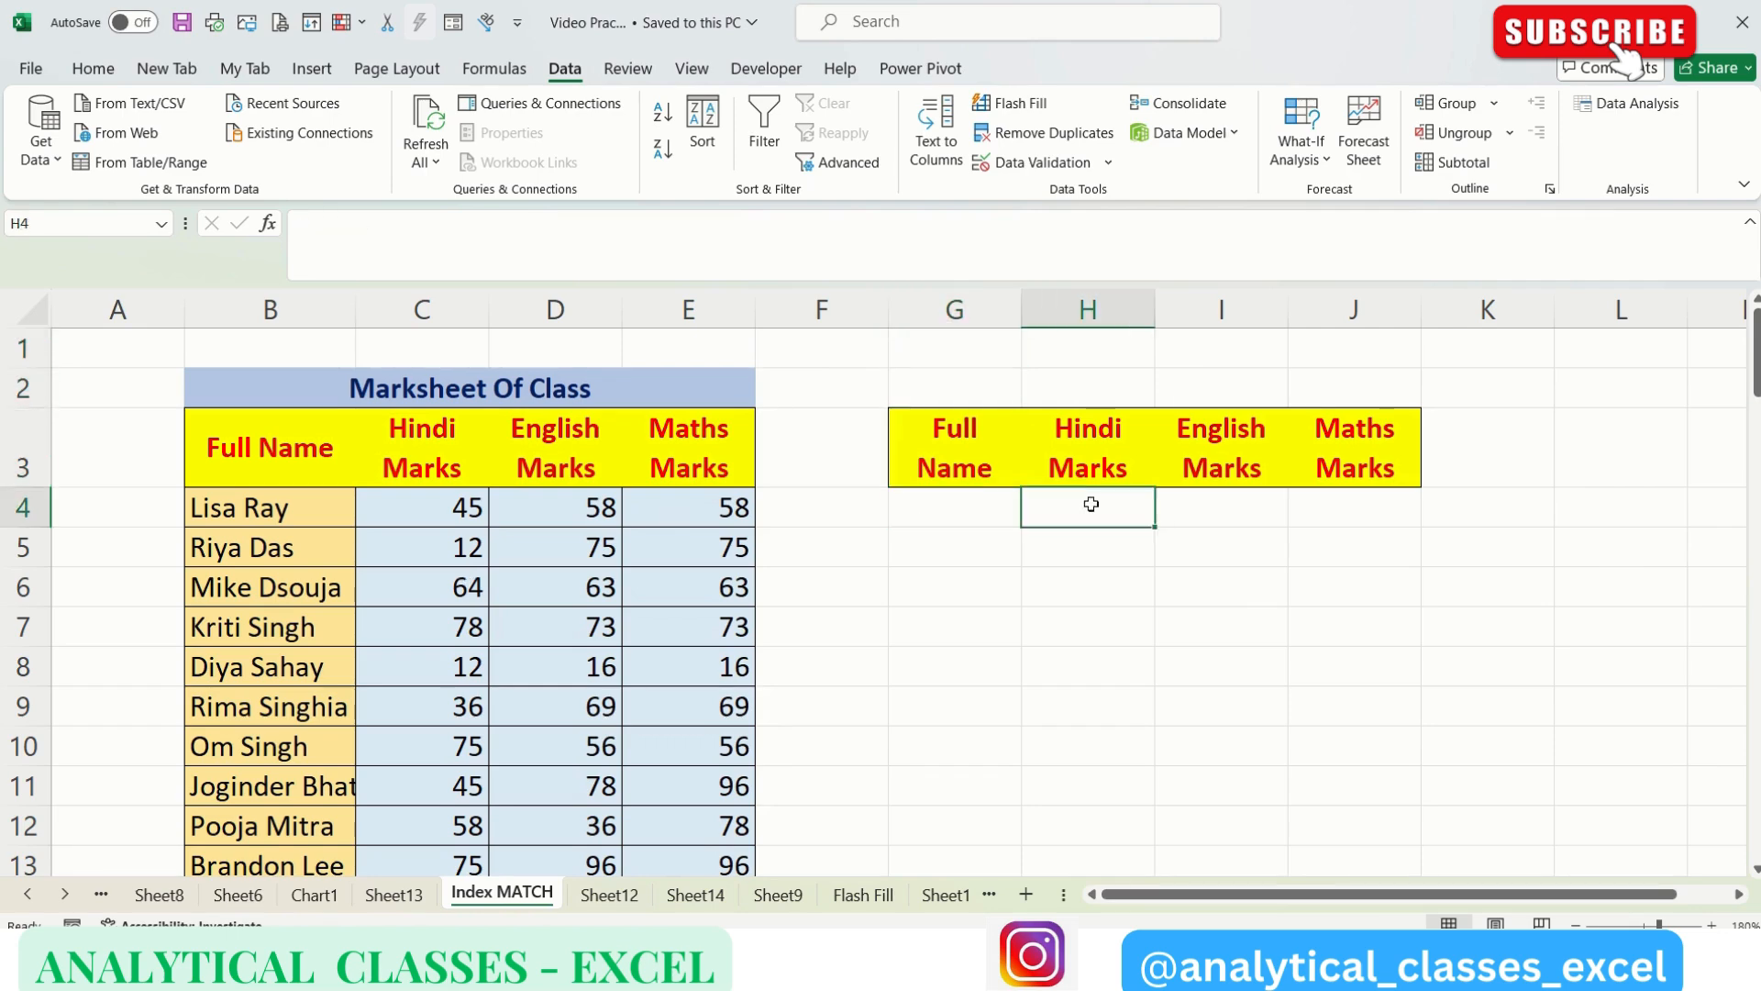
pyautogui.click(954, 508)
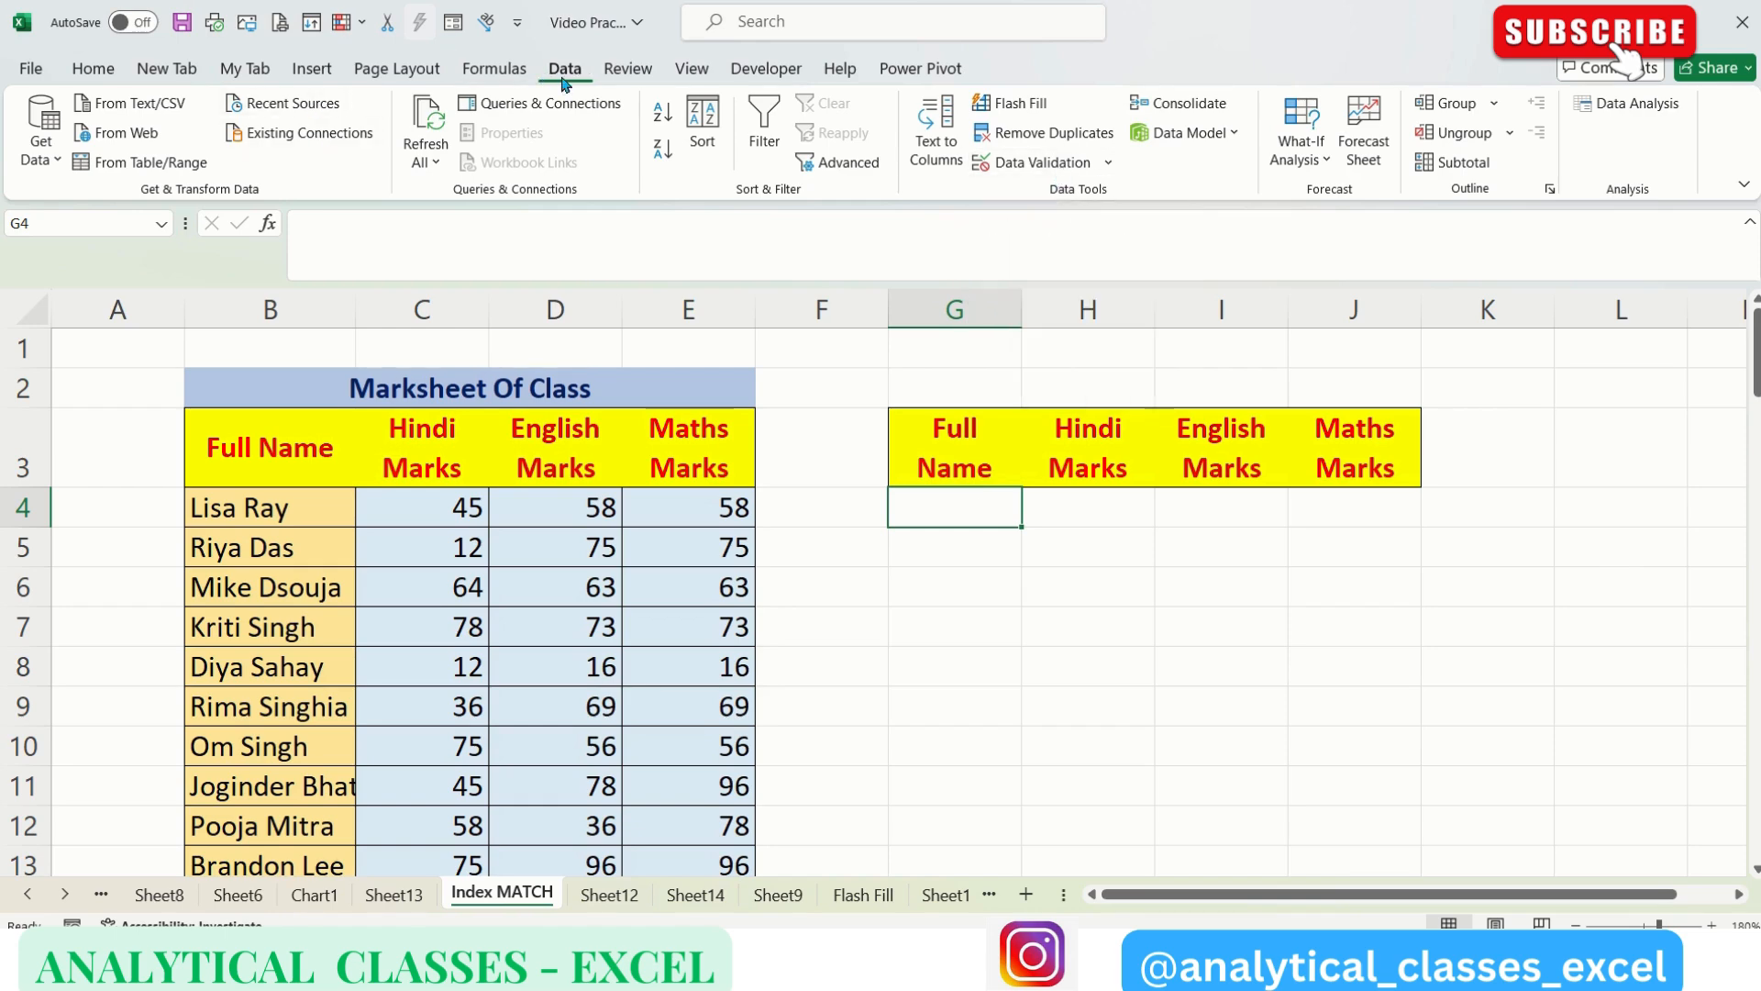
pyautogui.click(1043, 165)
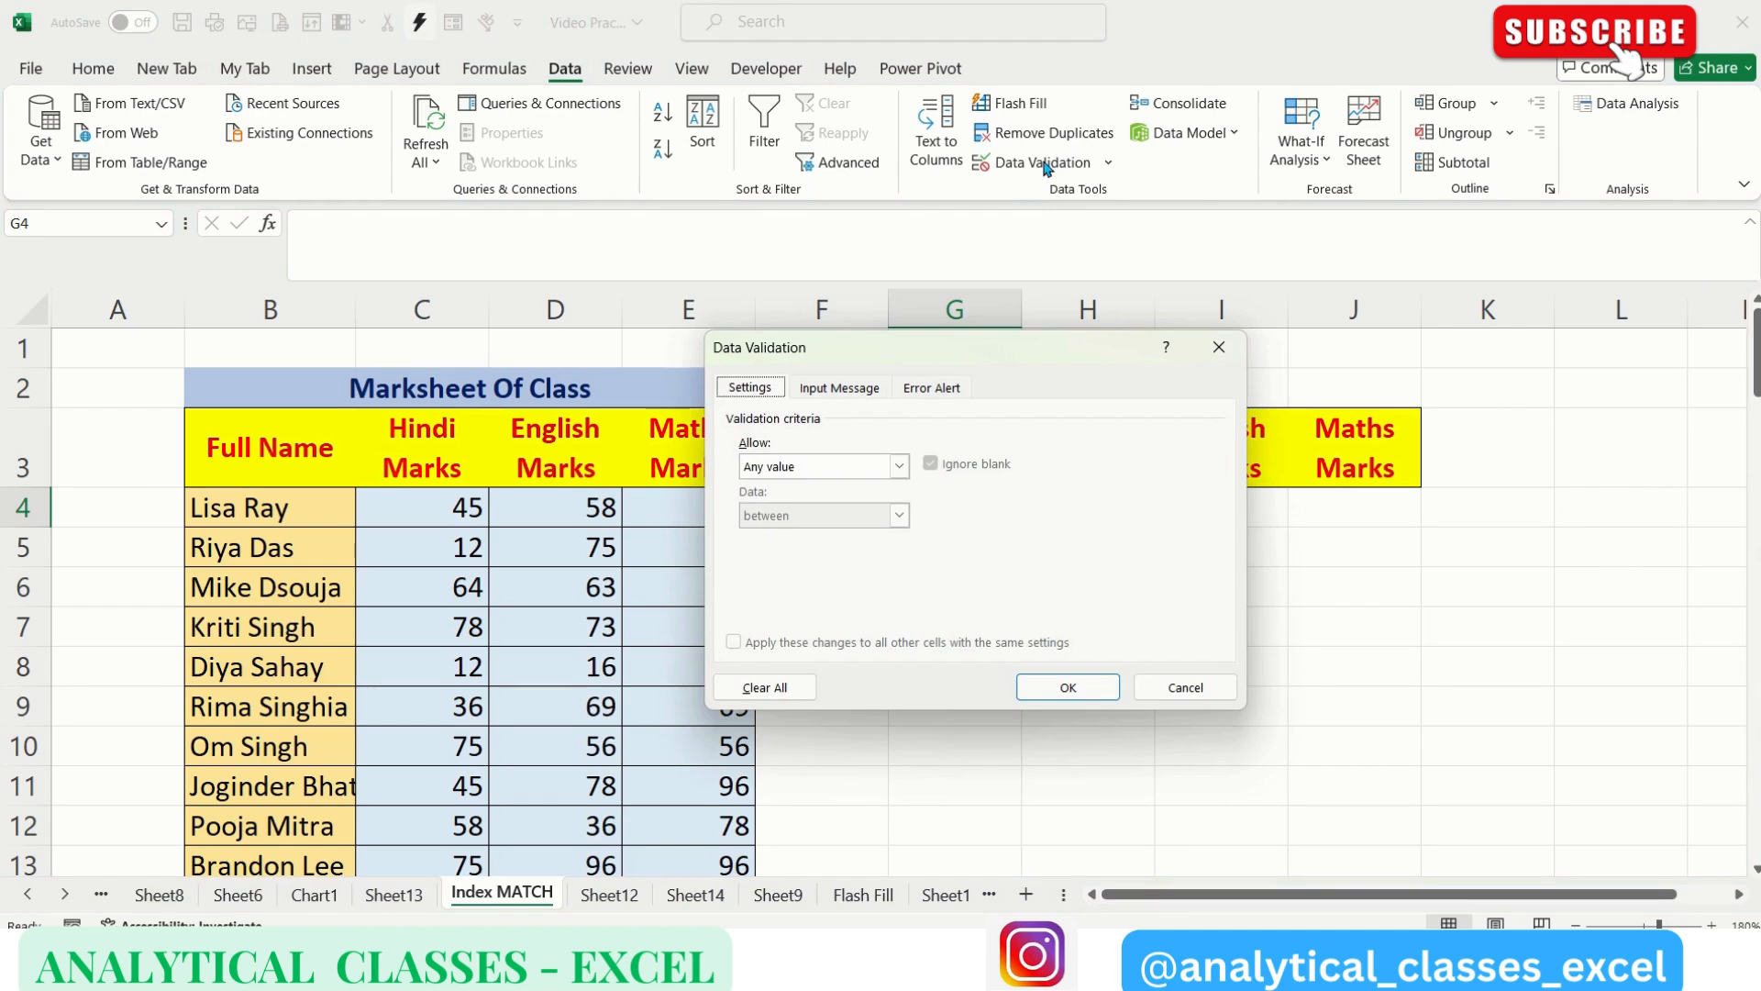
pyautogui.click(900, 463)
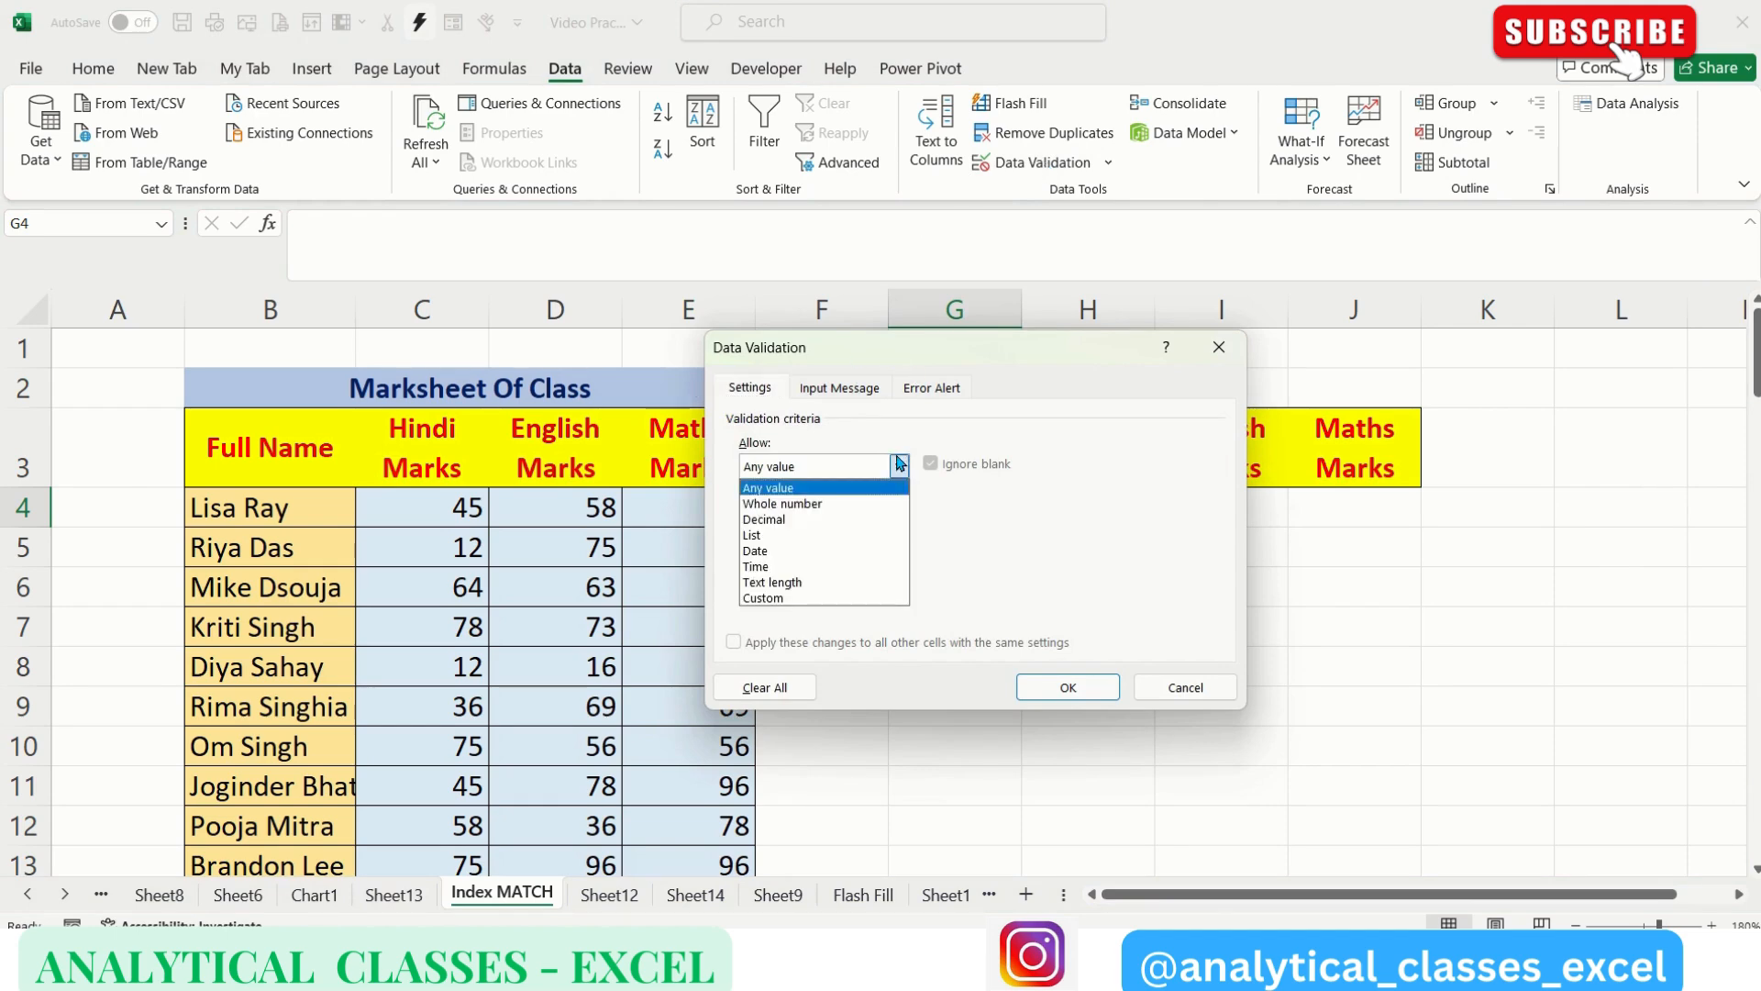
pyautogui.click(787, 536)
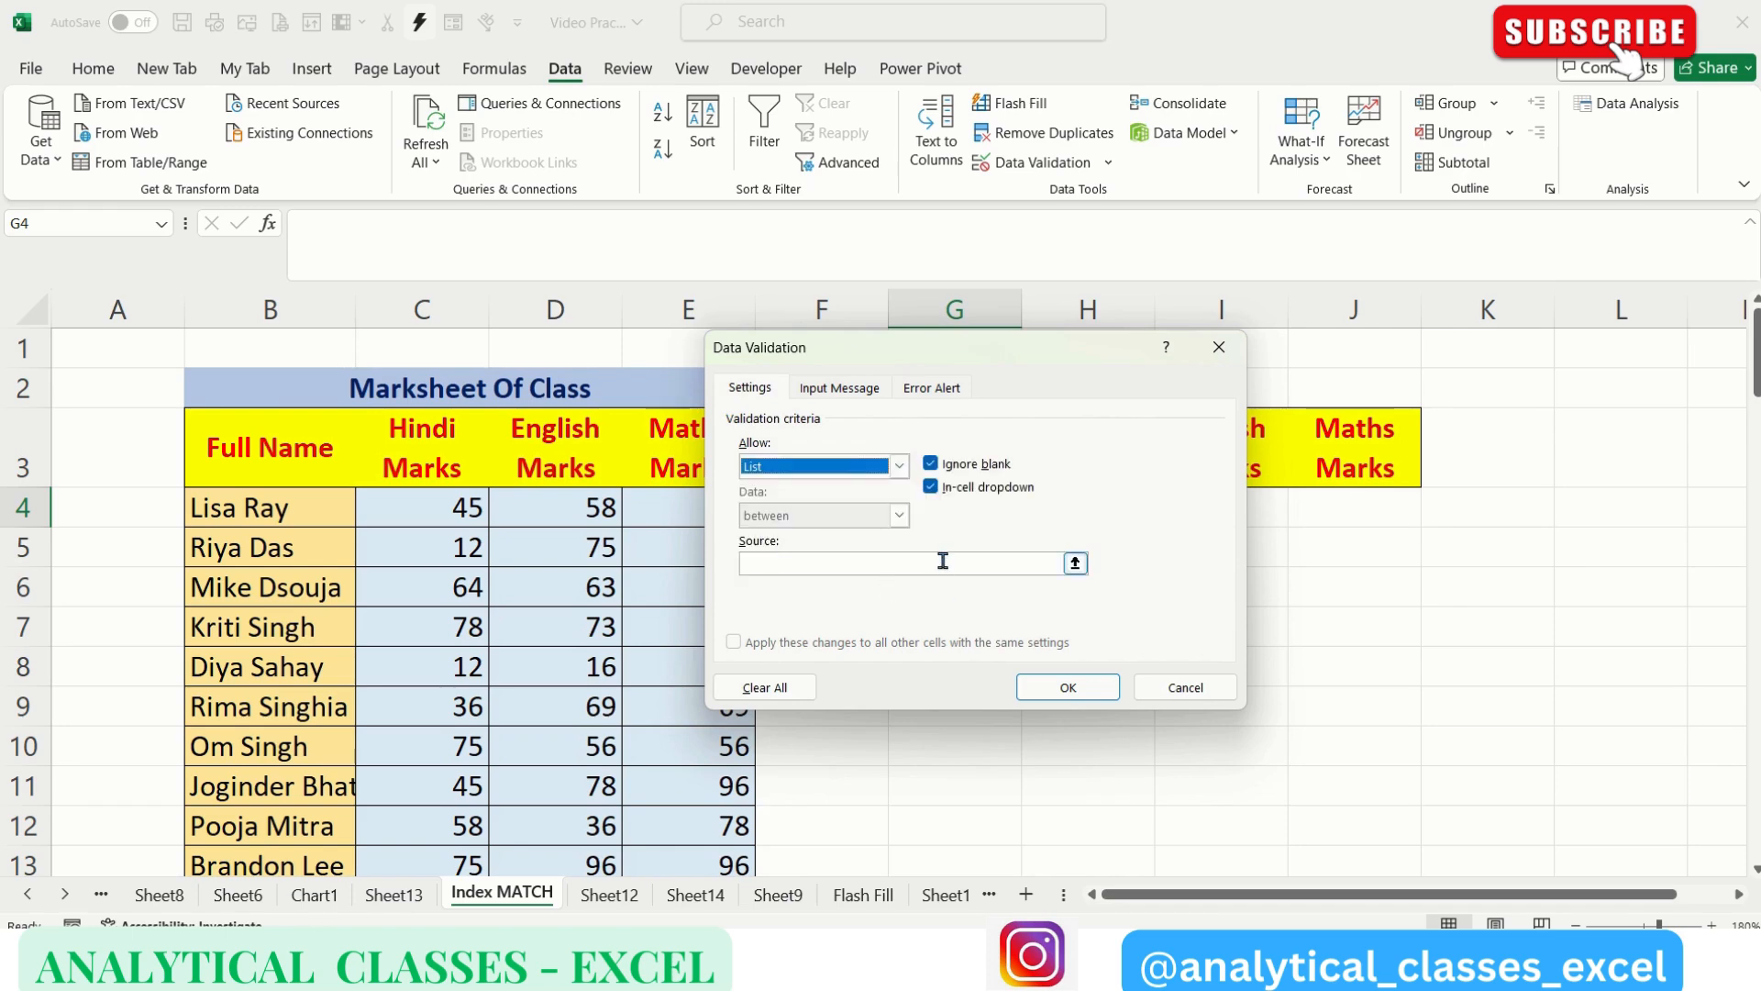
pyautogui.click(943, 562)
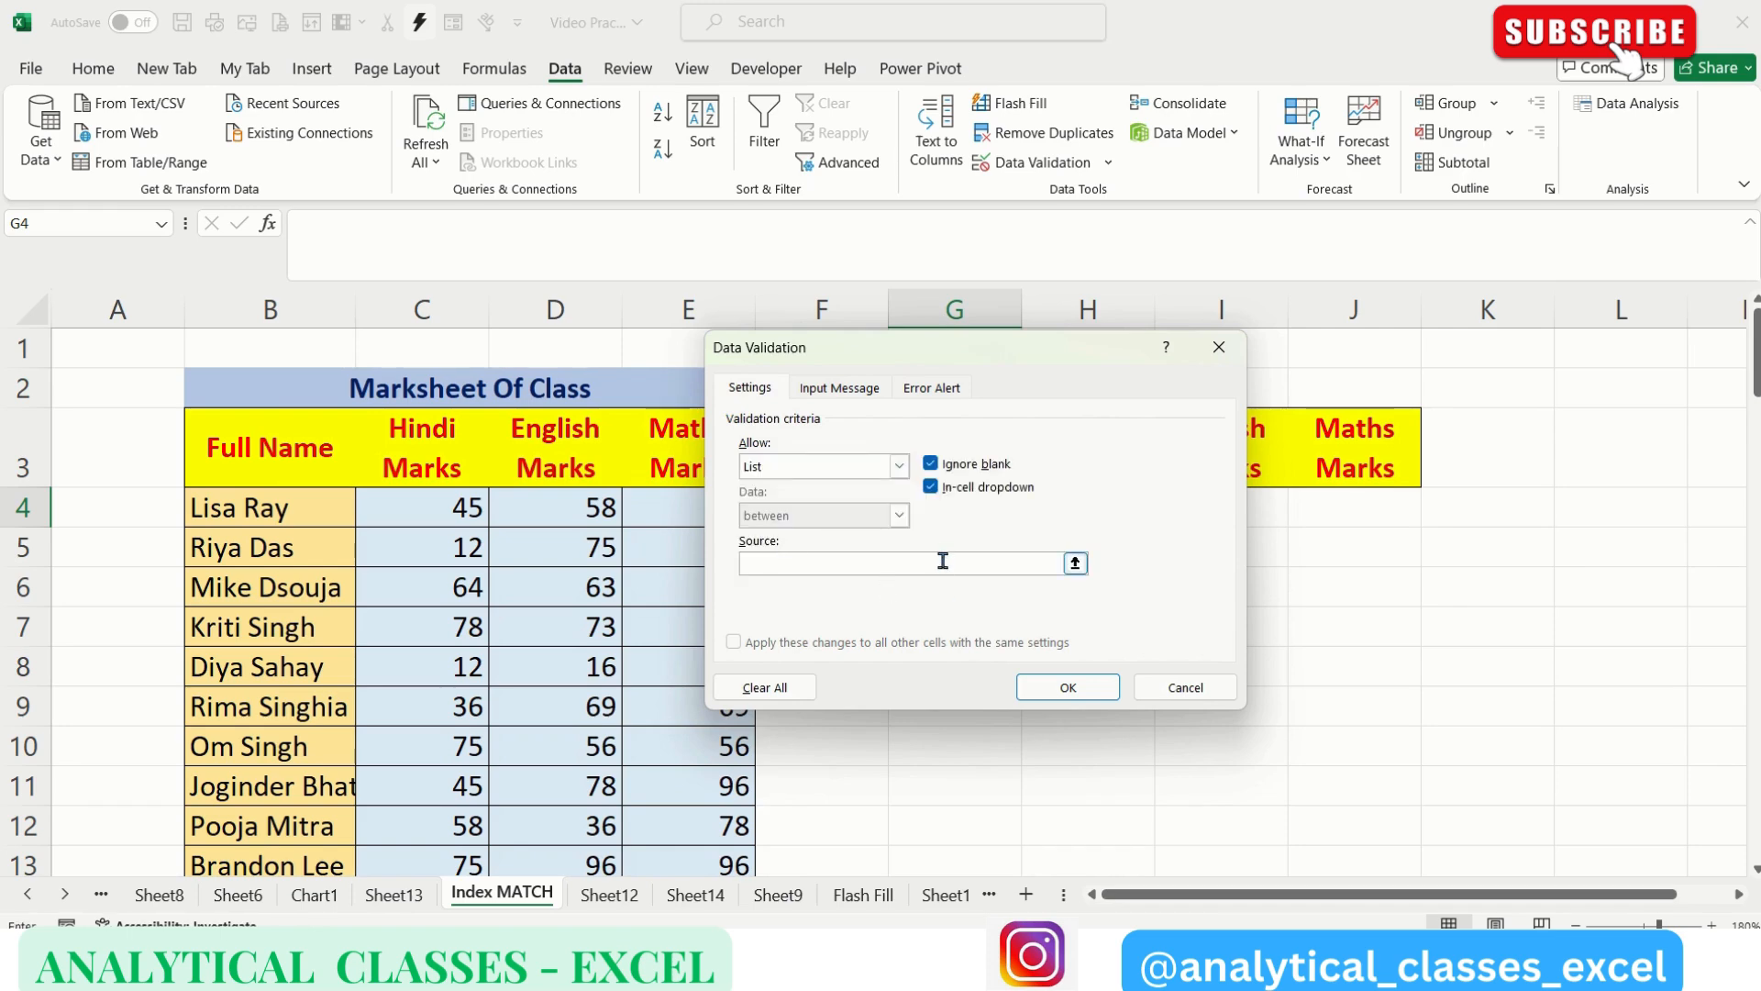
pyautogui.click(258, 504)
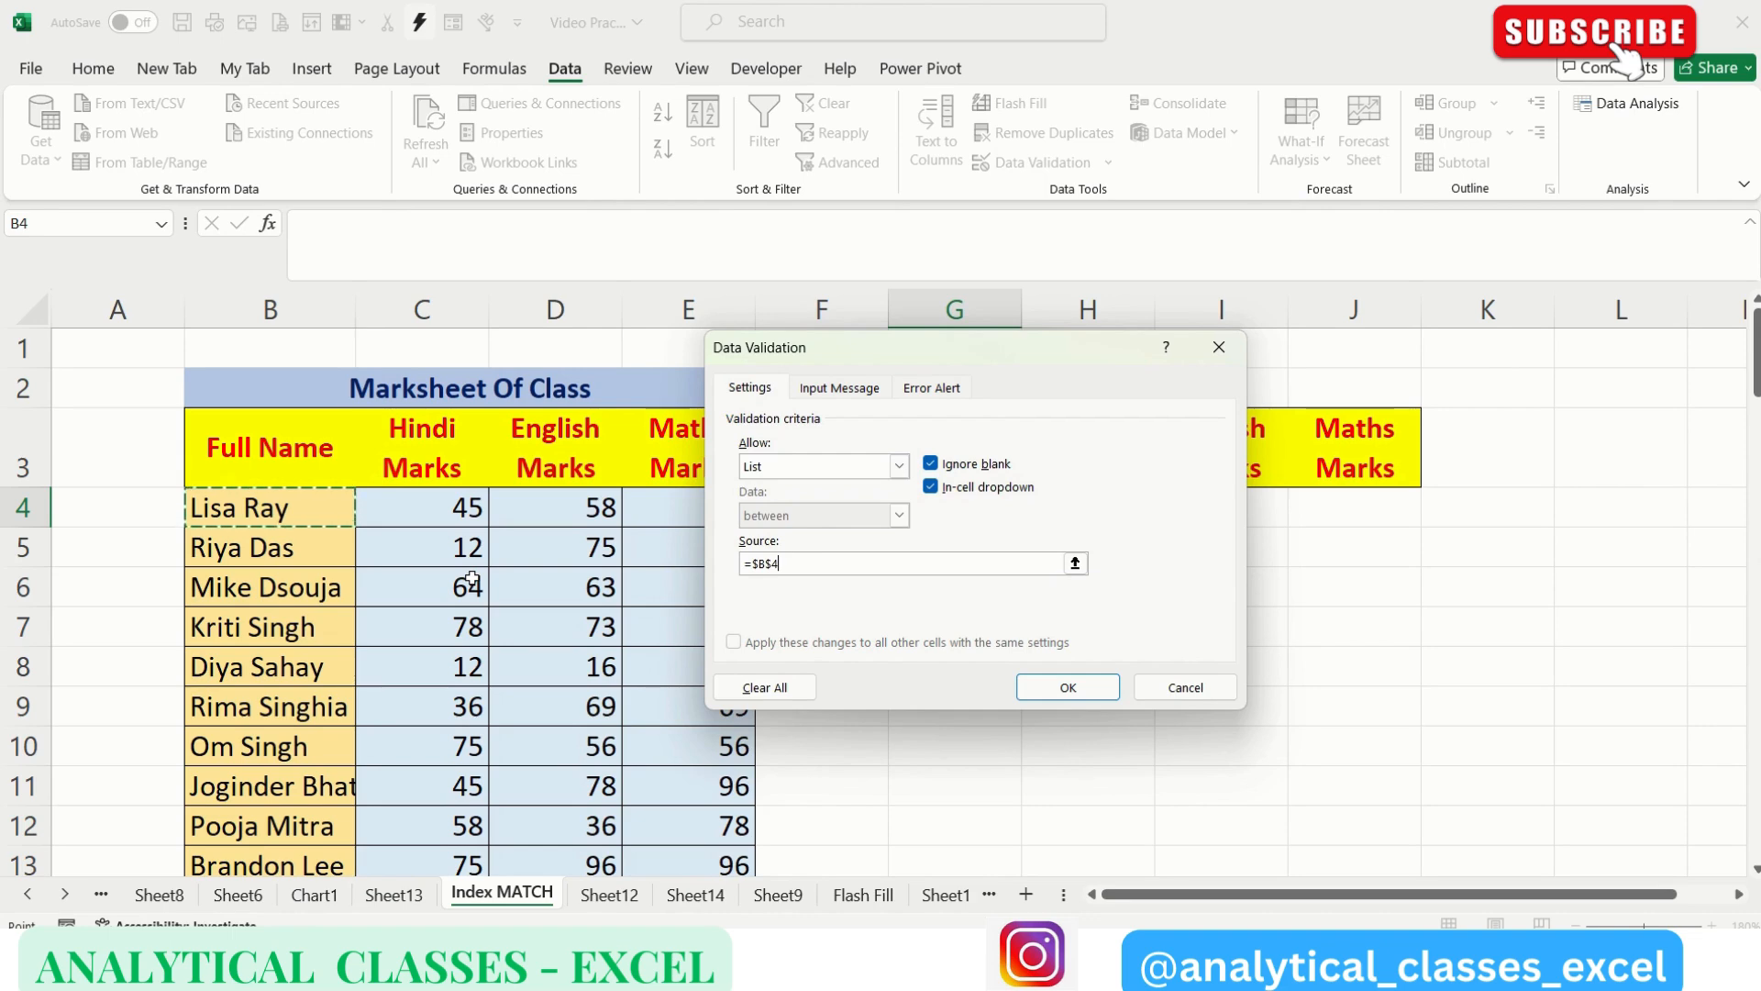
pyautogui.hotkey('ctrl', 'shift', 'Down')
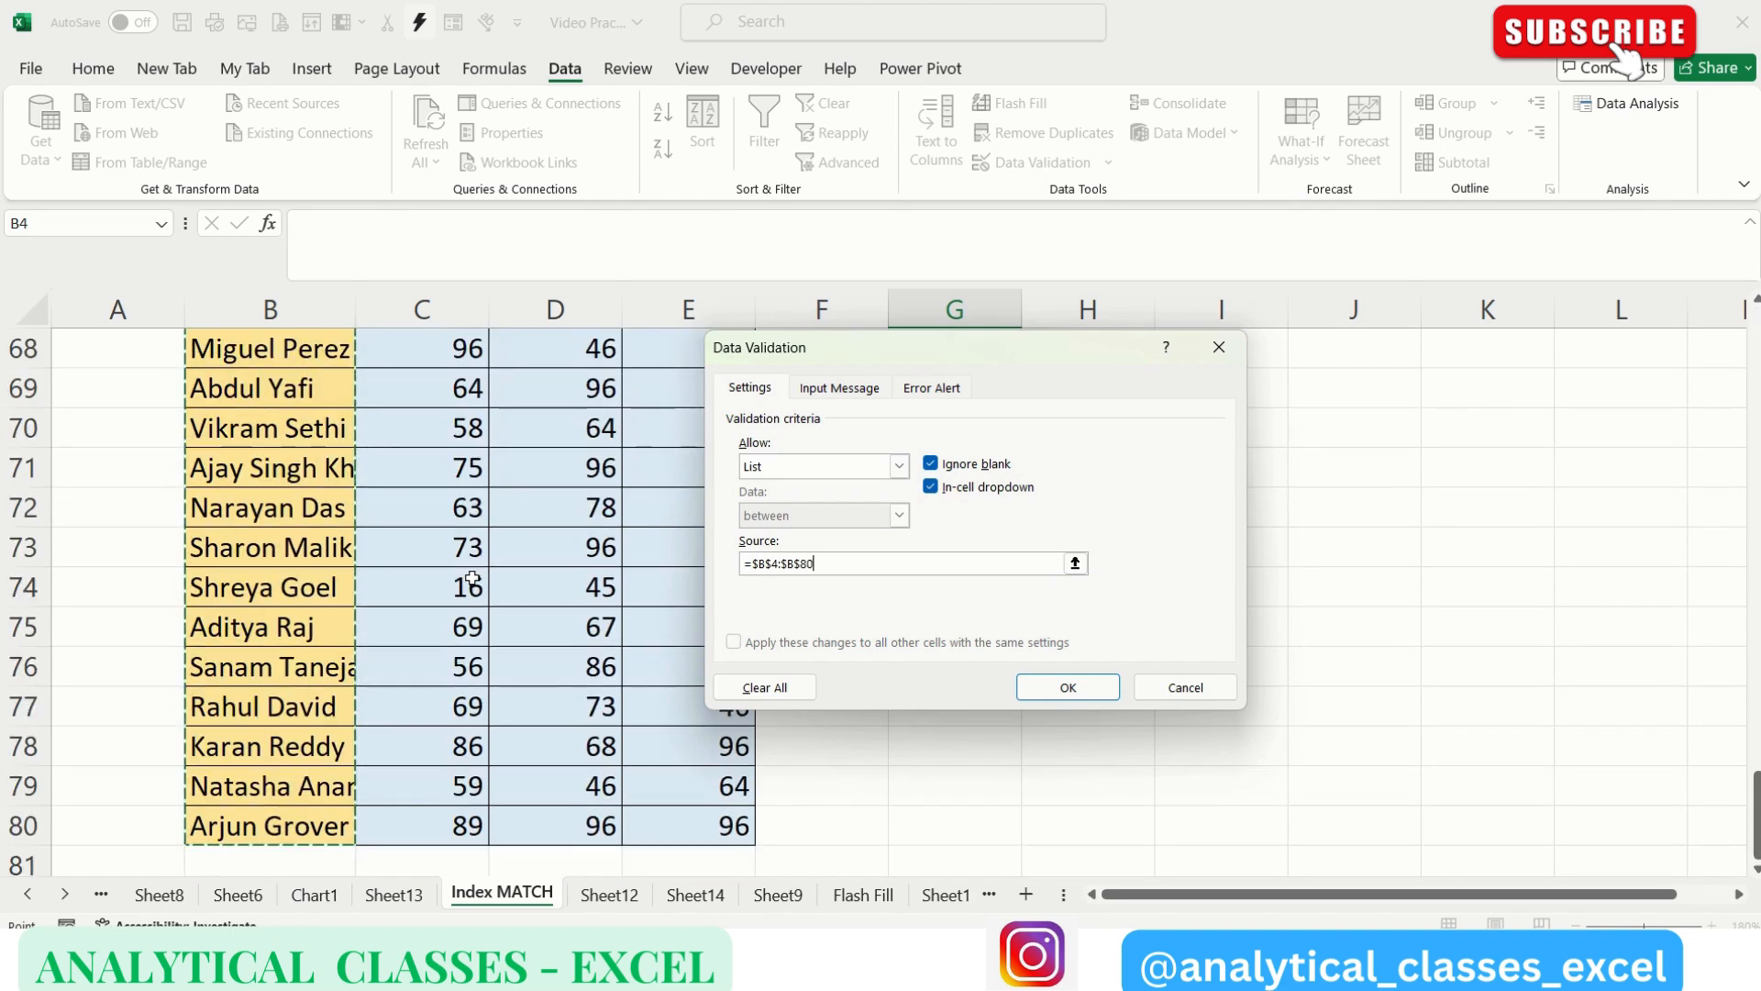
pyautogui.click(1097, 690)
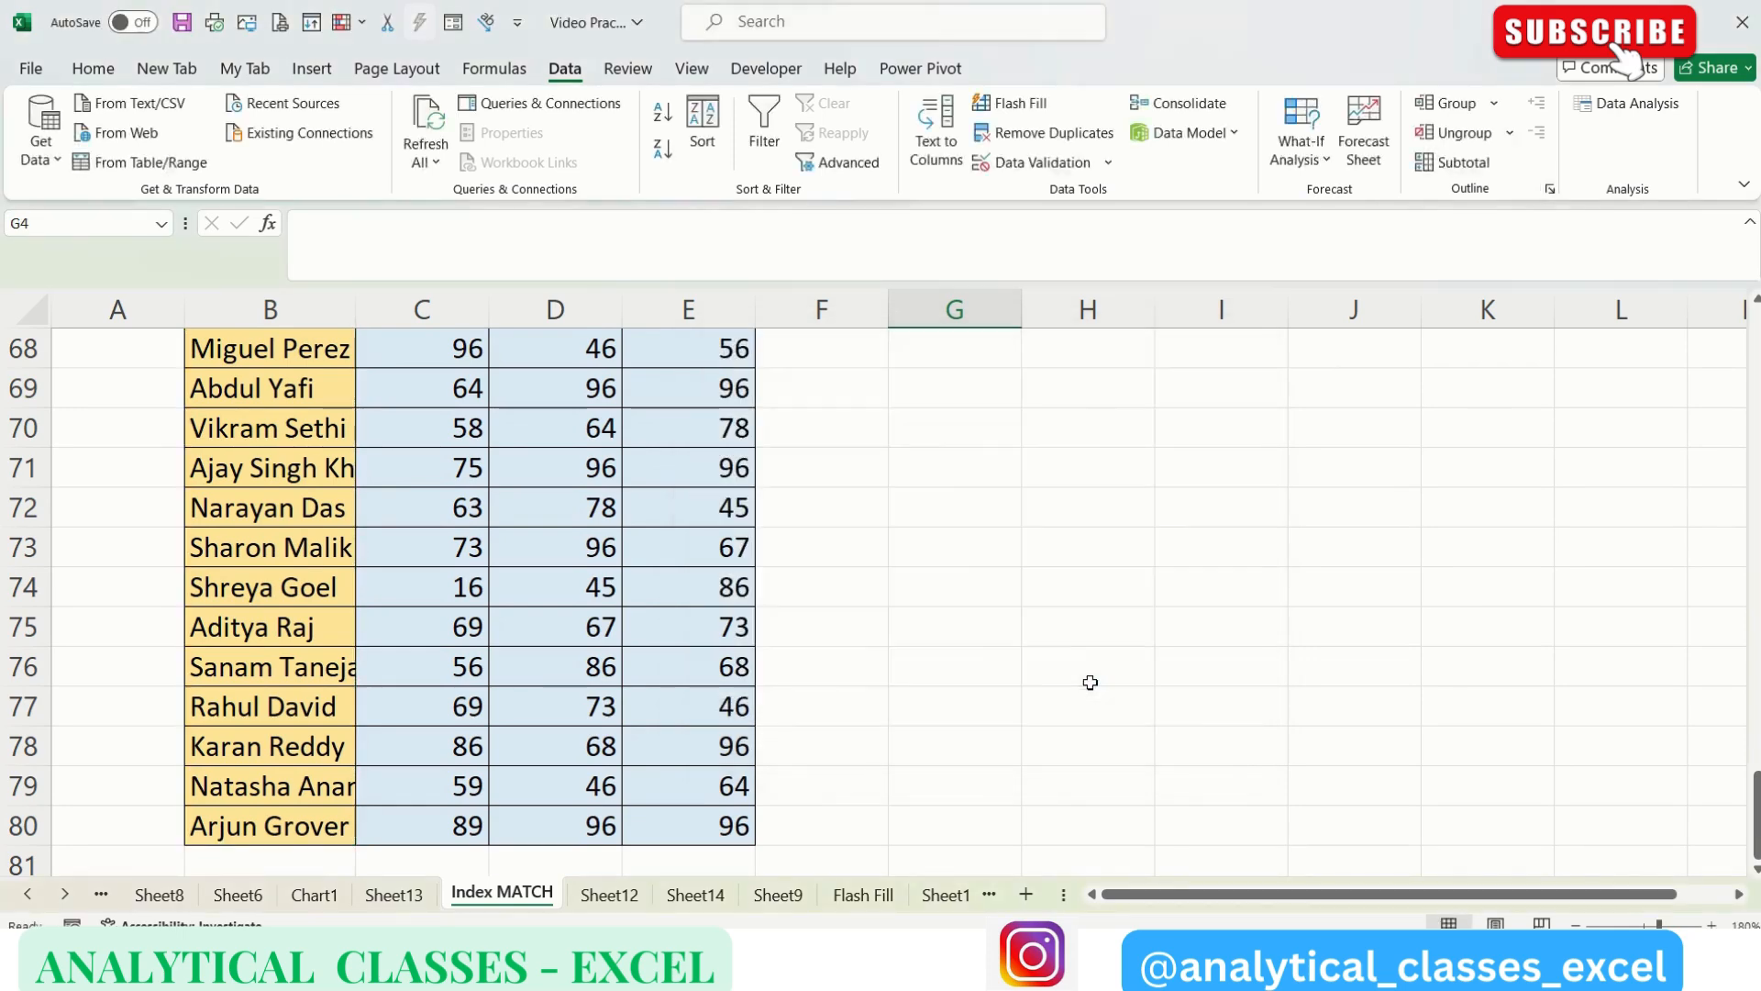
# Choose the first student's name from the dropdown list in cell G4.
pyautogui.press('Up')
pyautogui.press('Up')
pyautogui.press('Up')
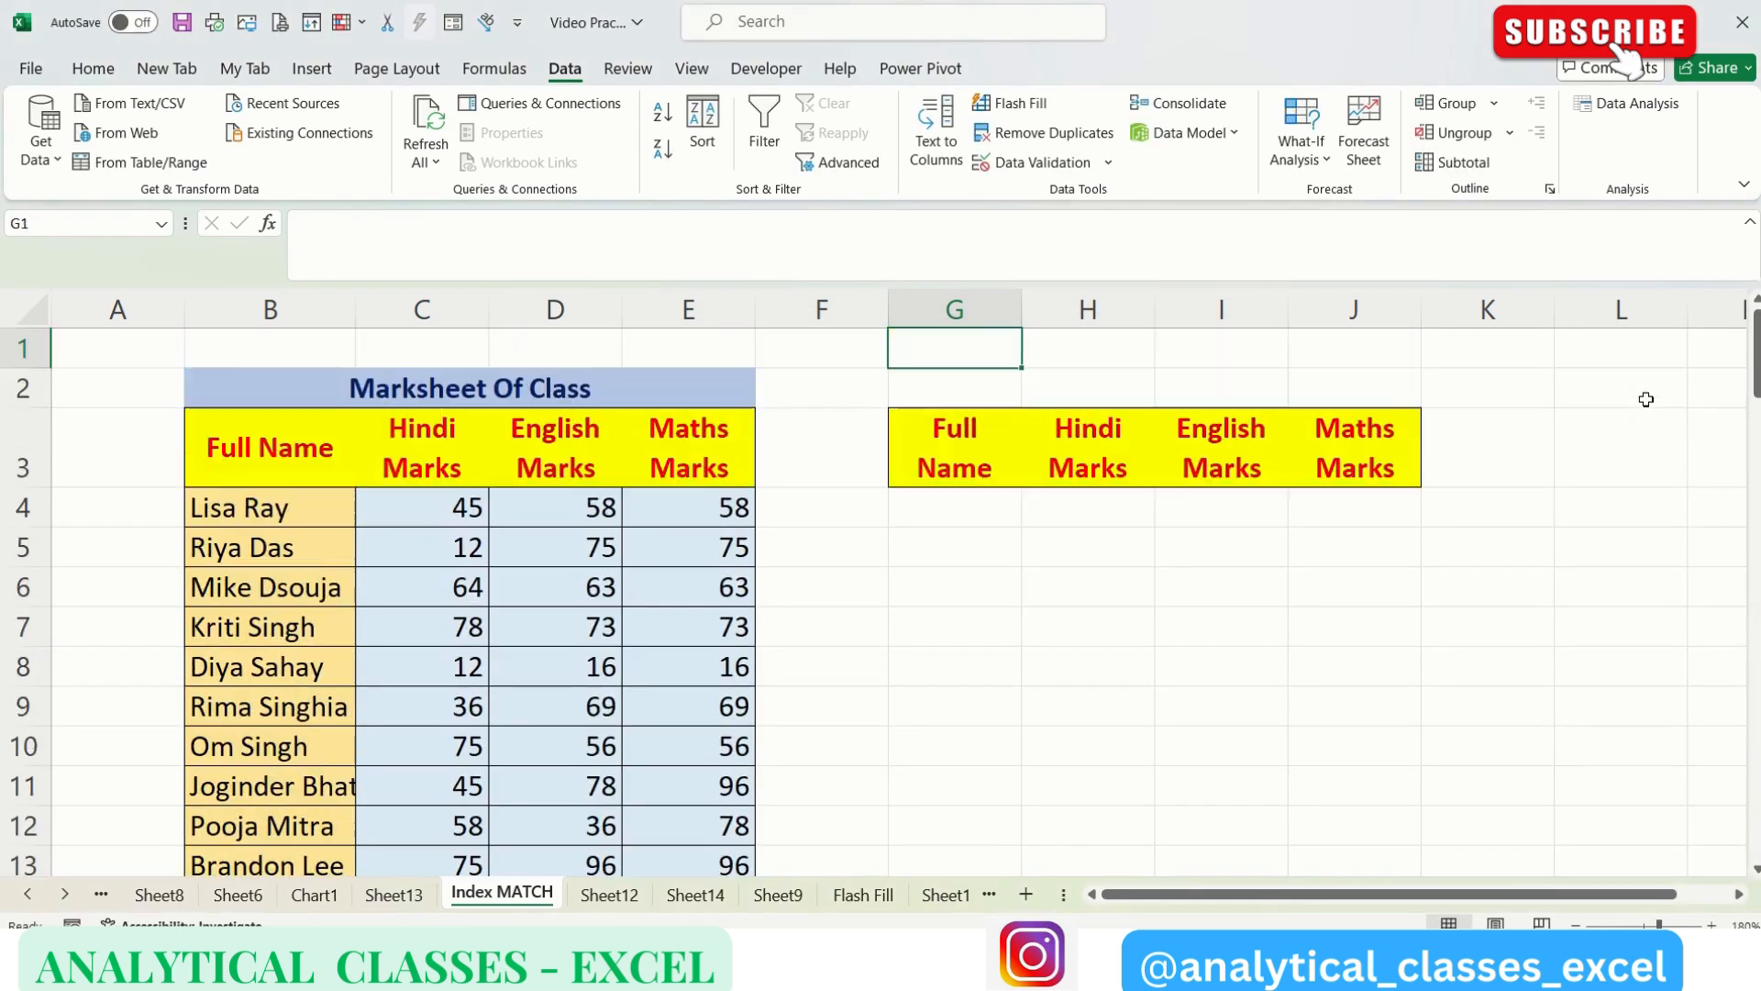
pyautogui.click(966, 505)
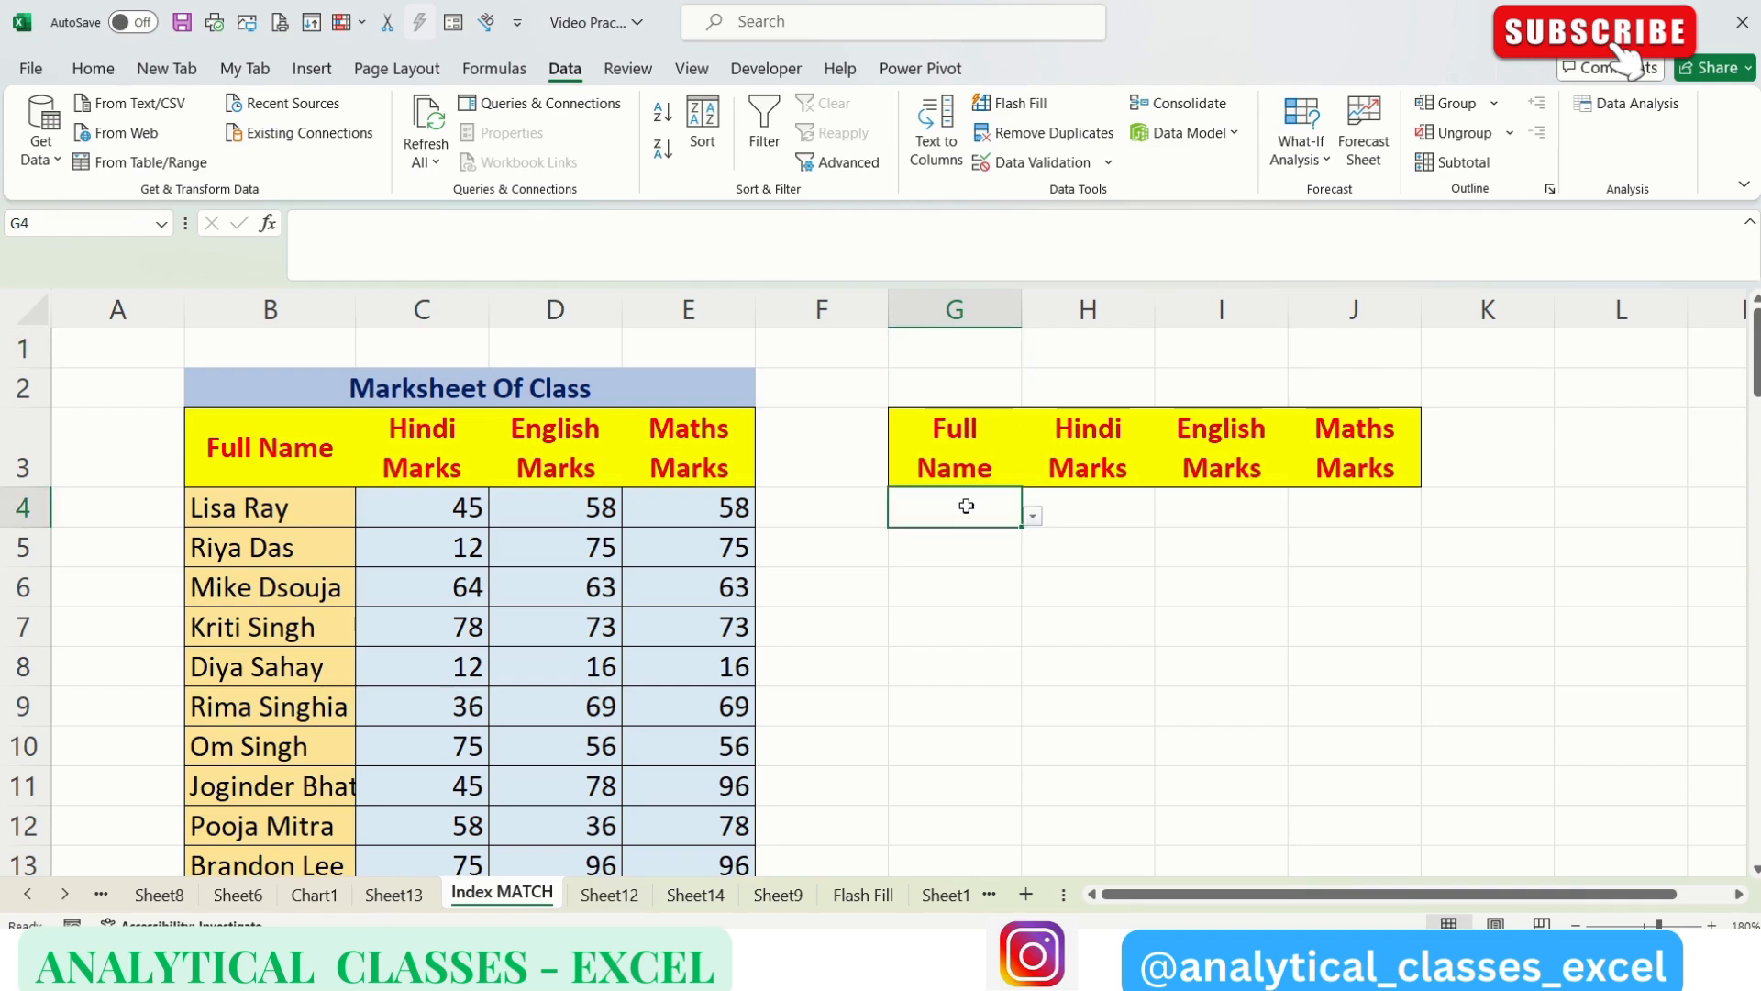
pyautogui.click(1036, 519)
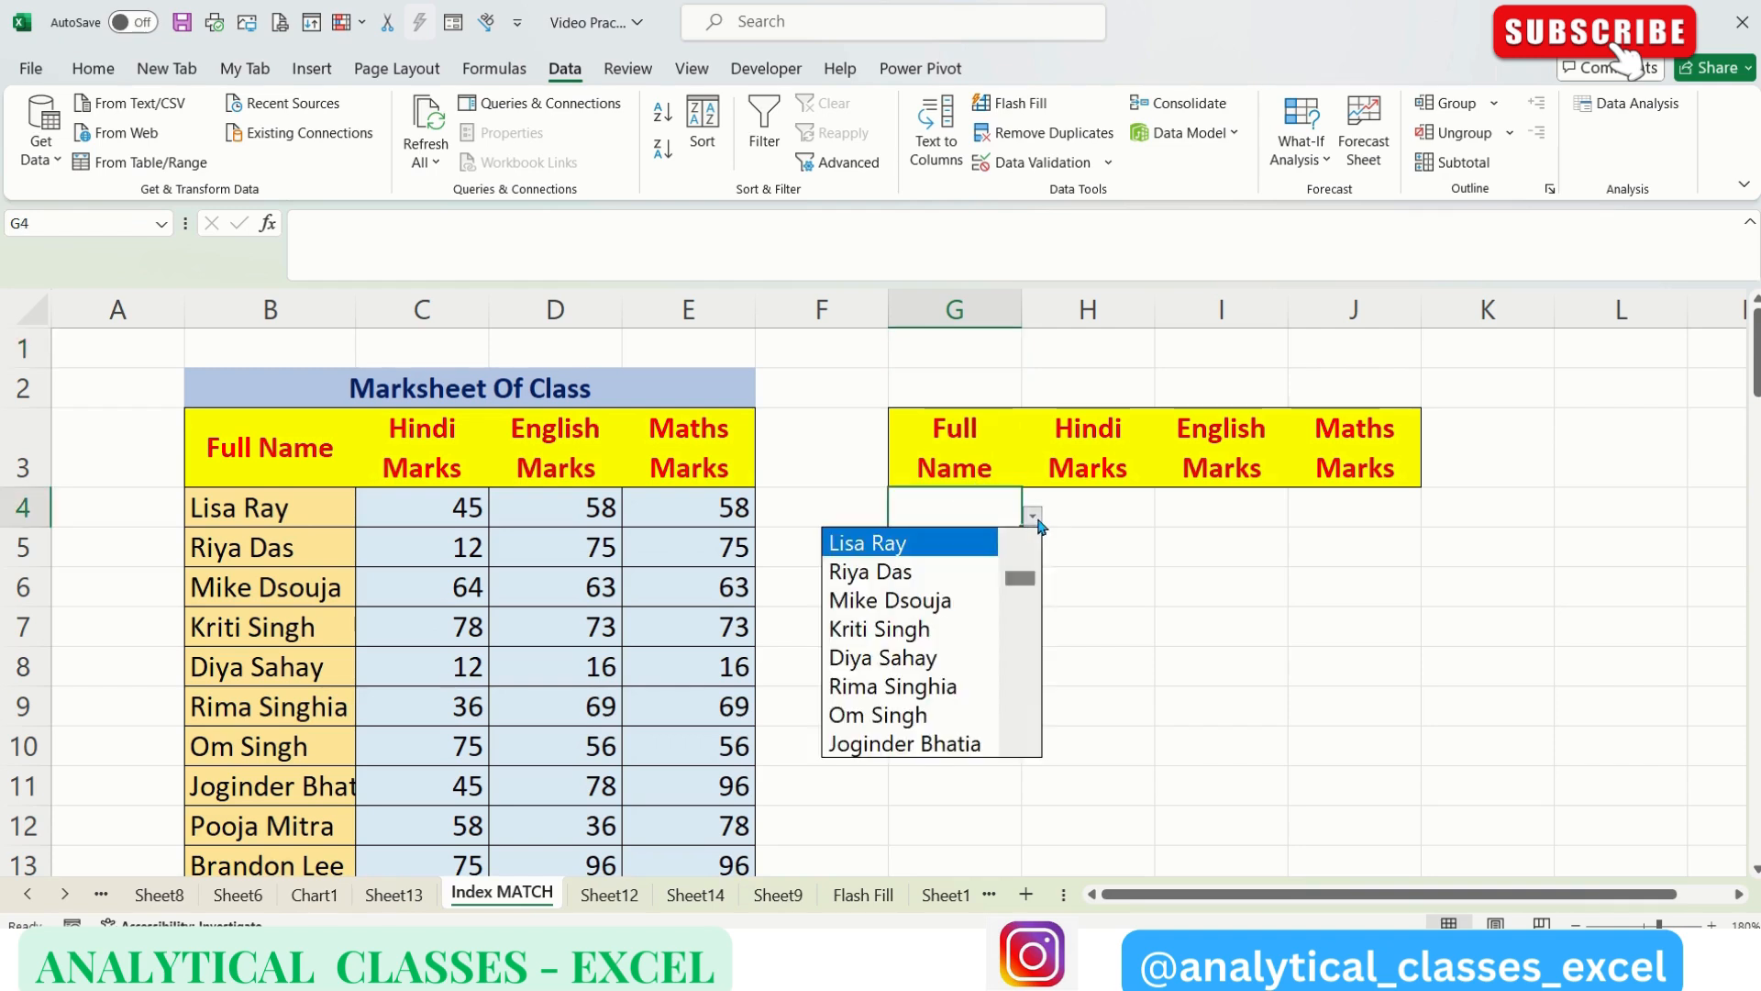
pyautogui.scroll(-5, 1021, 715)
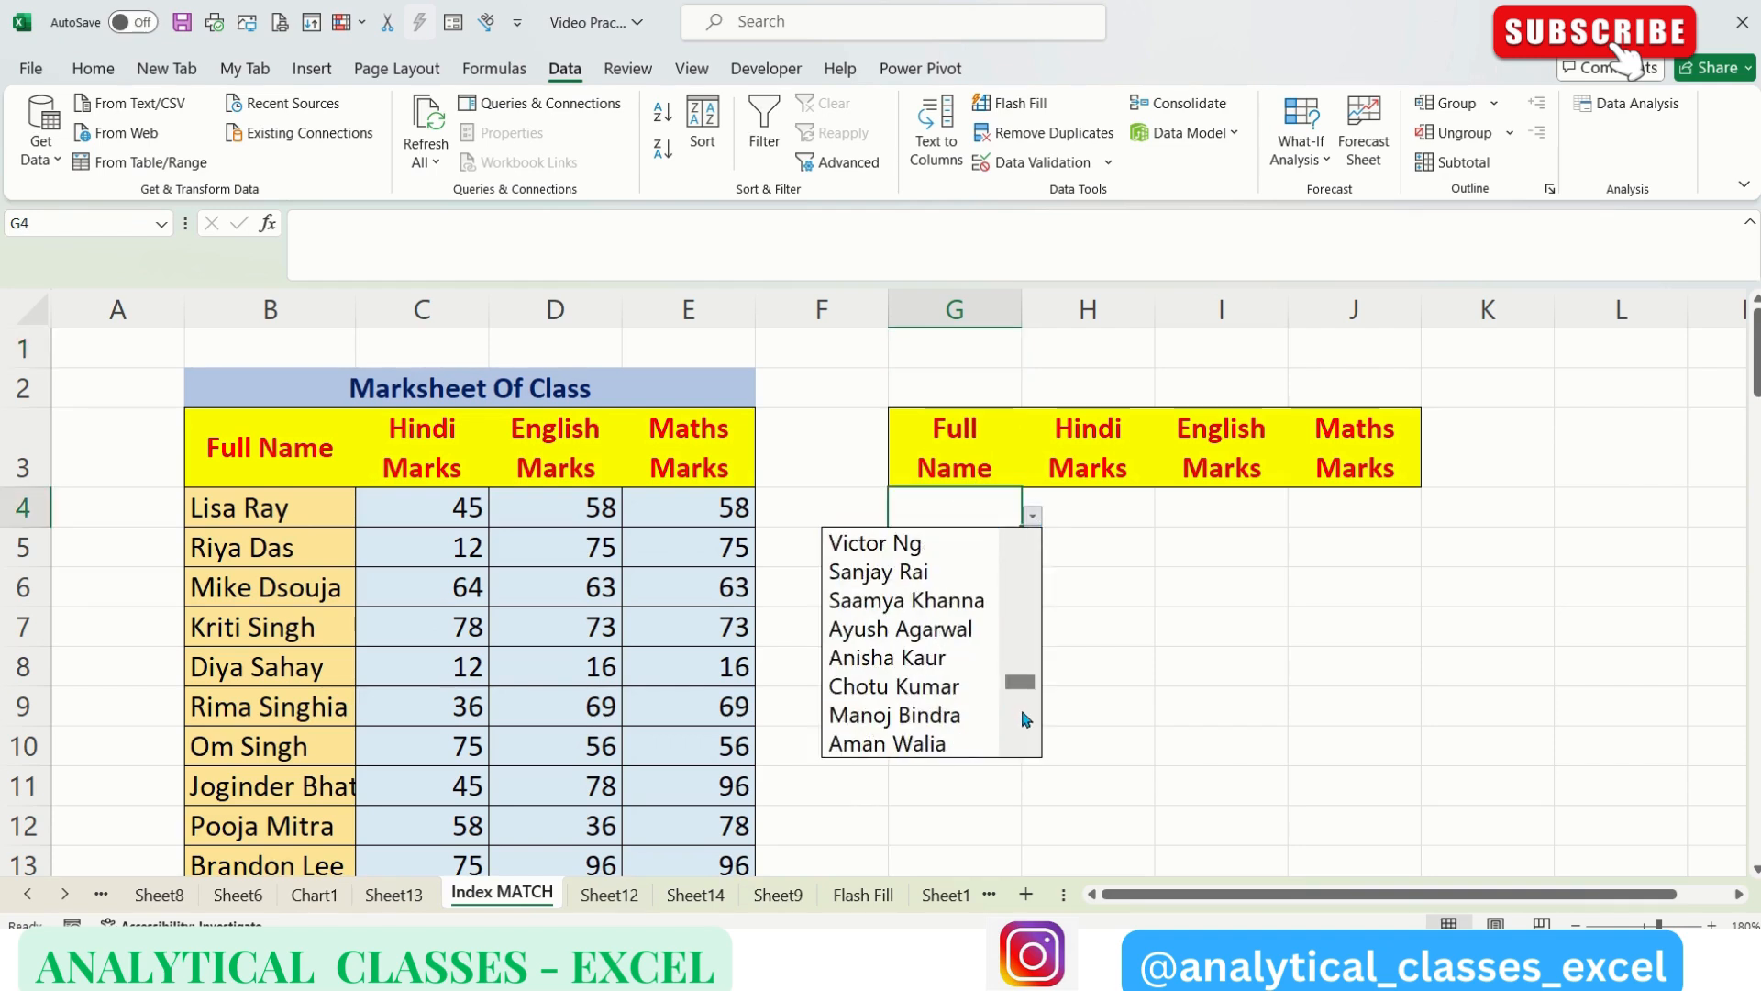
pyautogui.scroll(5, 1024, 718)
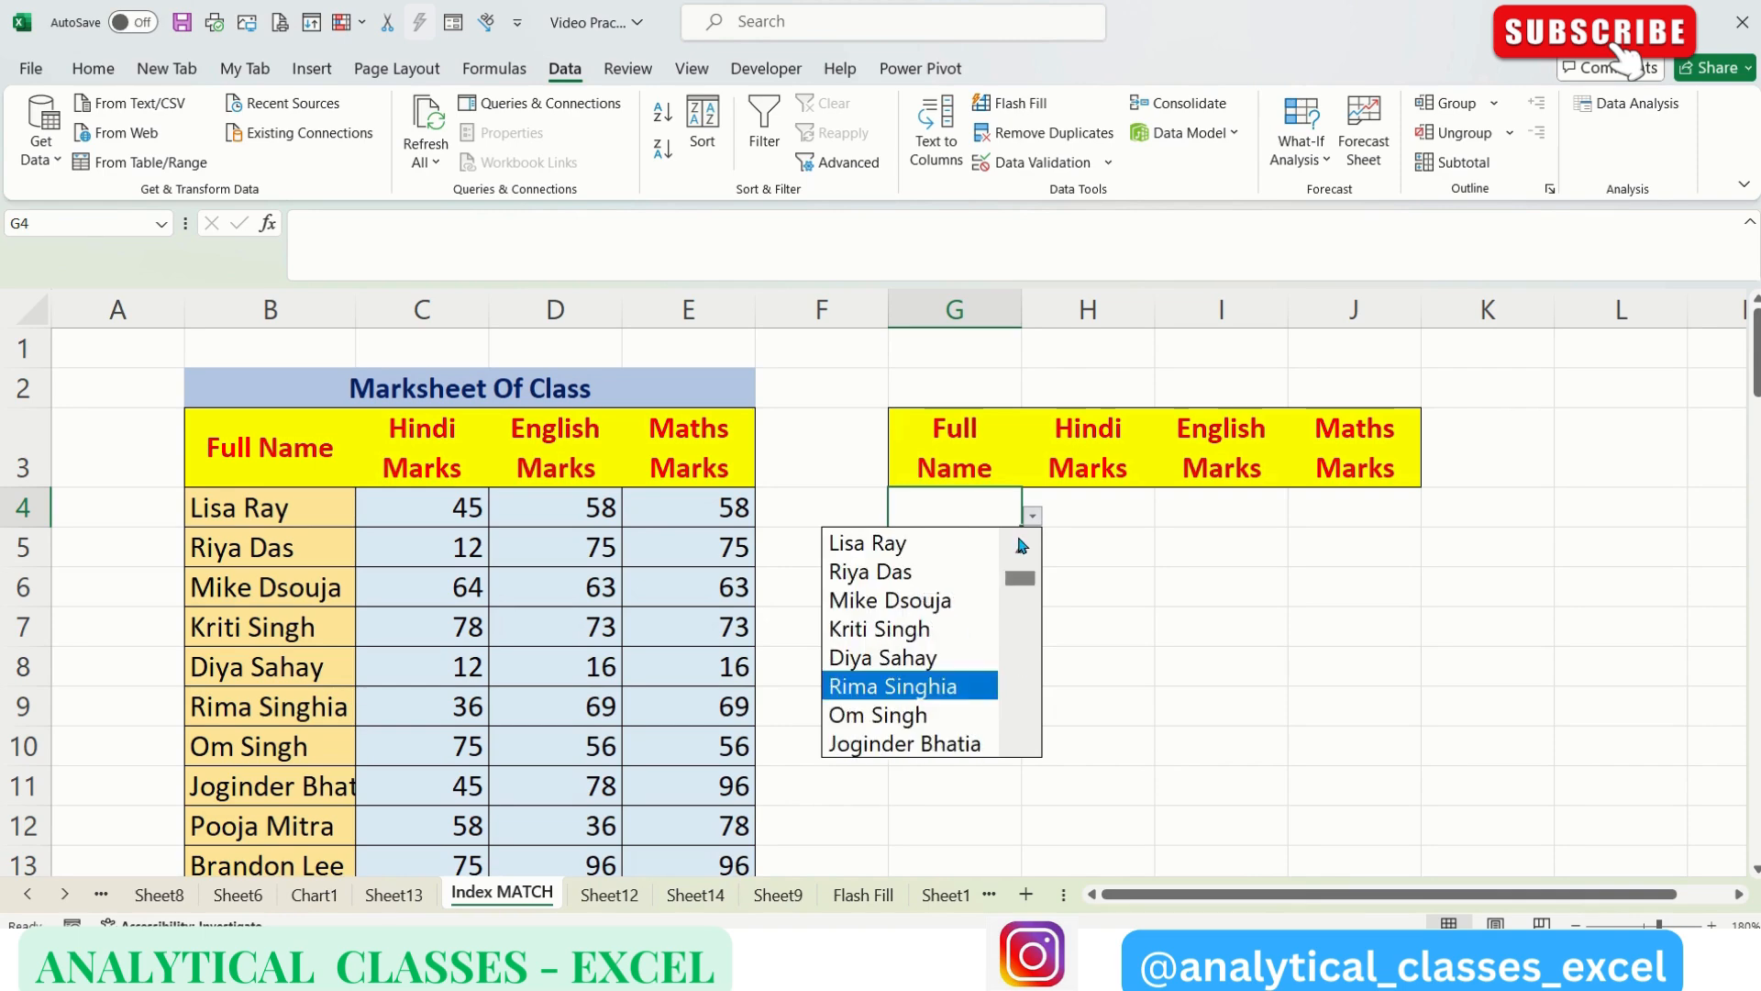
pyautogui.click(890, 544)
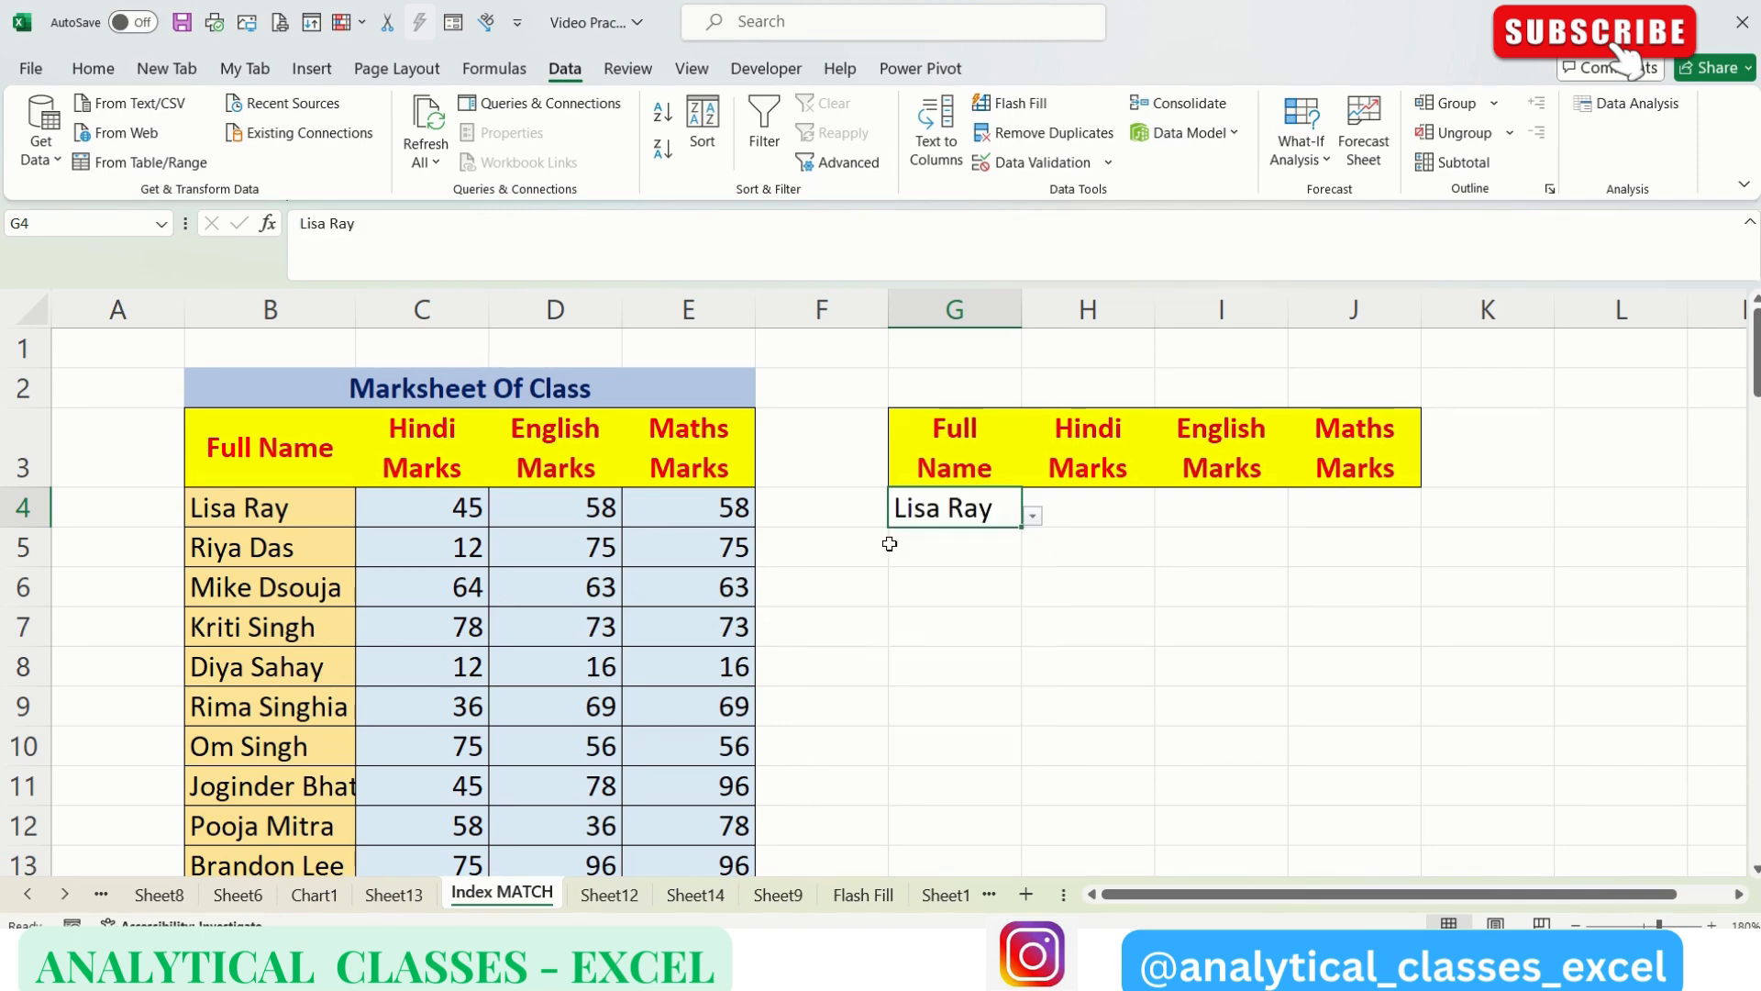
pyautogui.press('Up')
pyautogui.press('Up')
pyautogui.press('Down')
pyautogui.press('Down')
pyautogui.click(1102, 512)
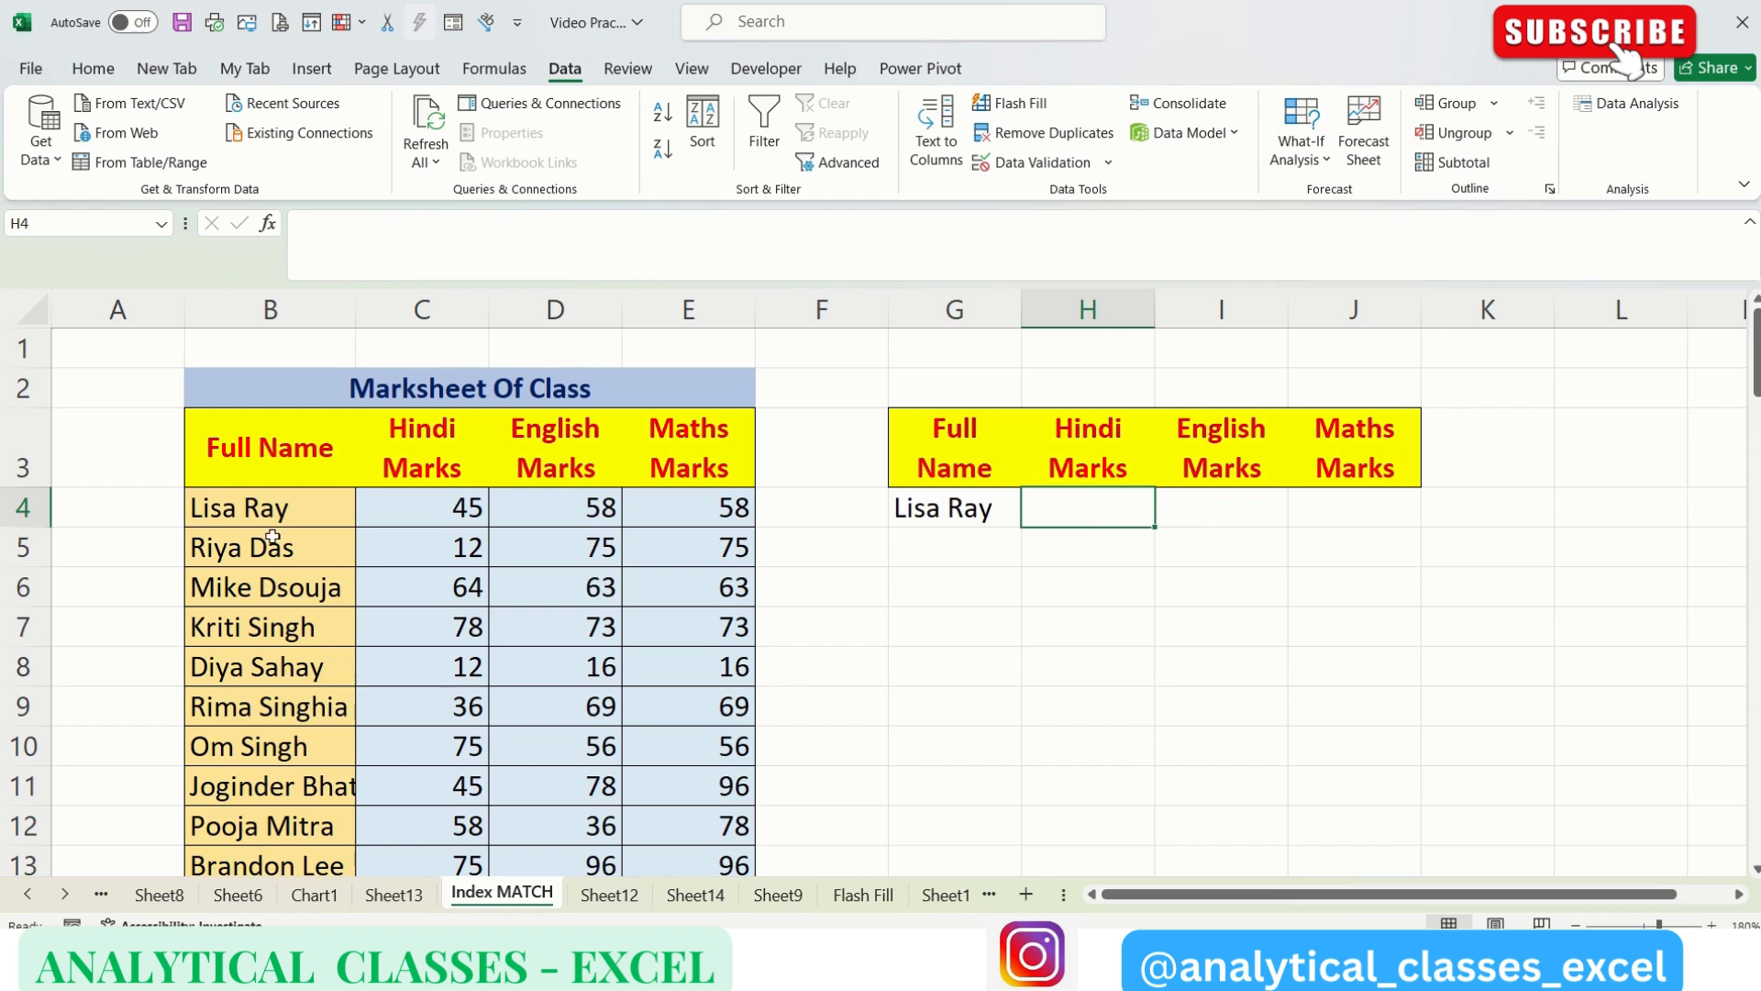
pyautogui.click(973, 506)
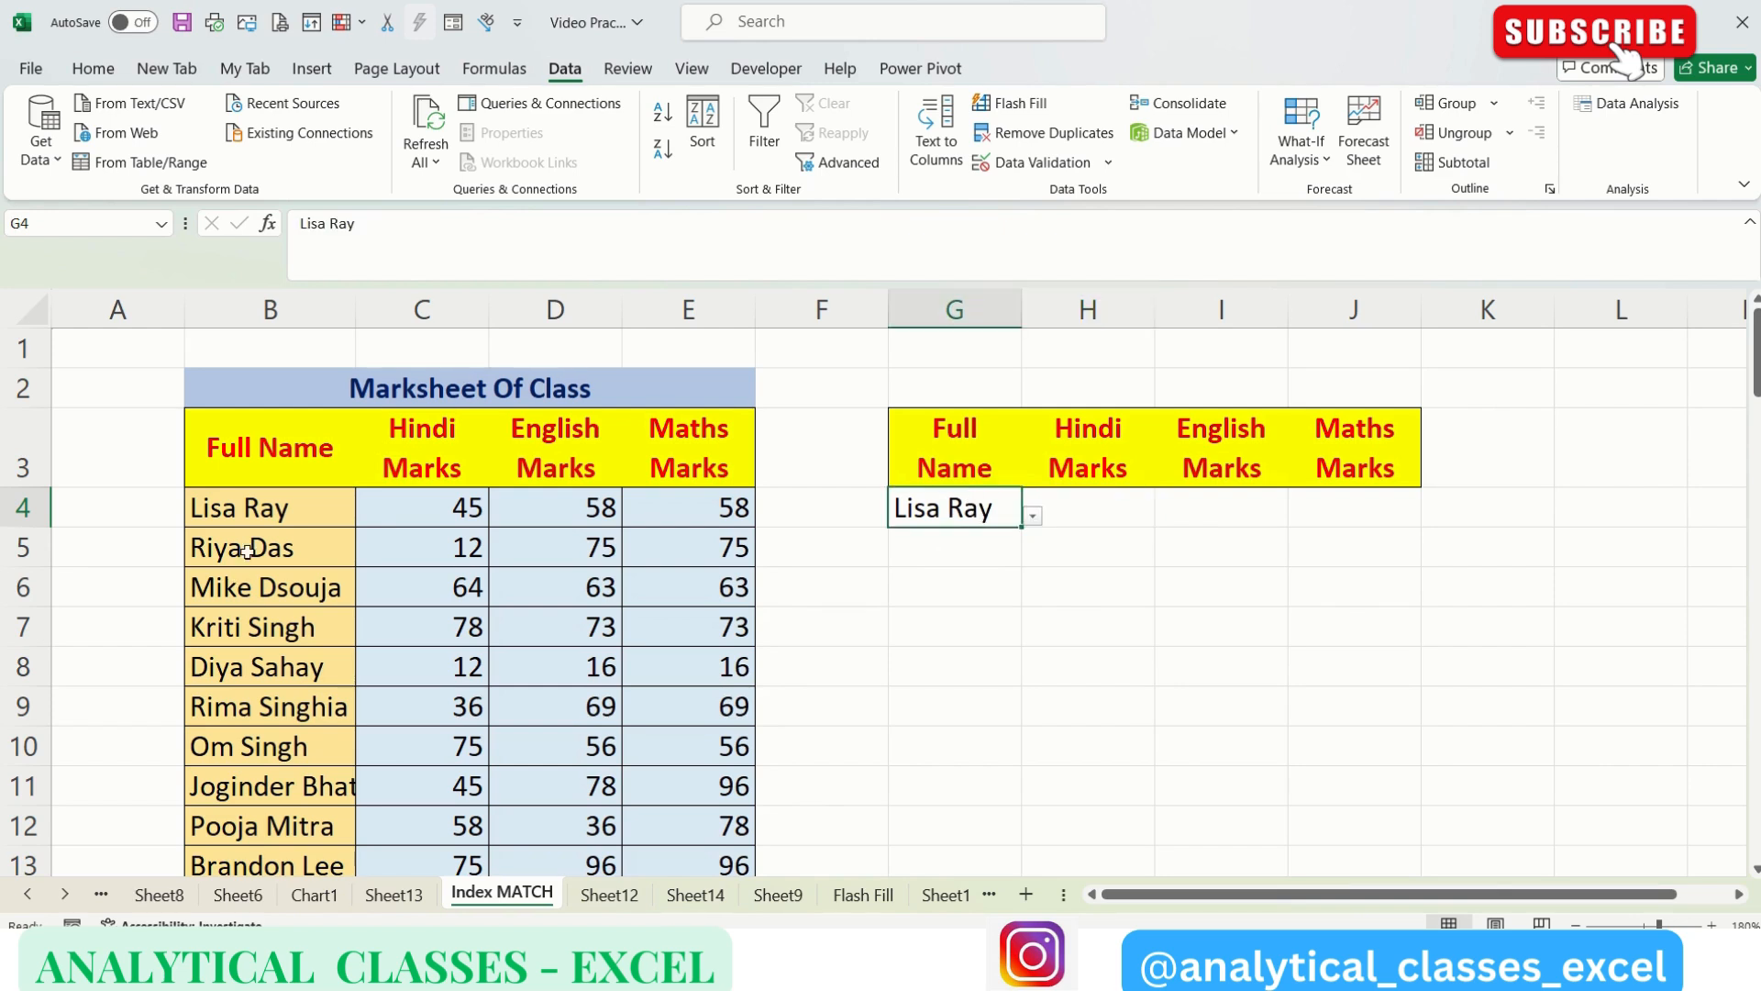
pyautogui.click(426, 520)
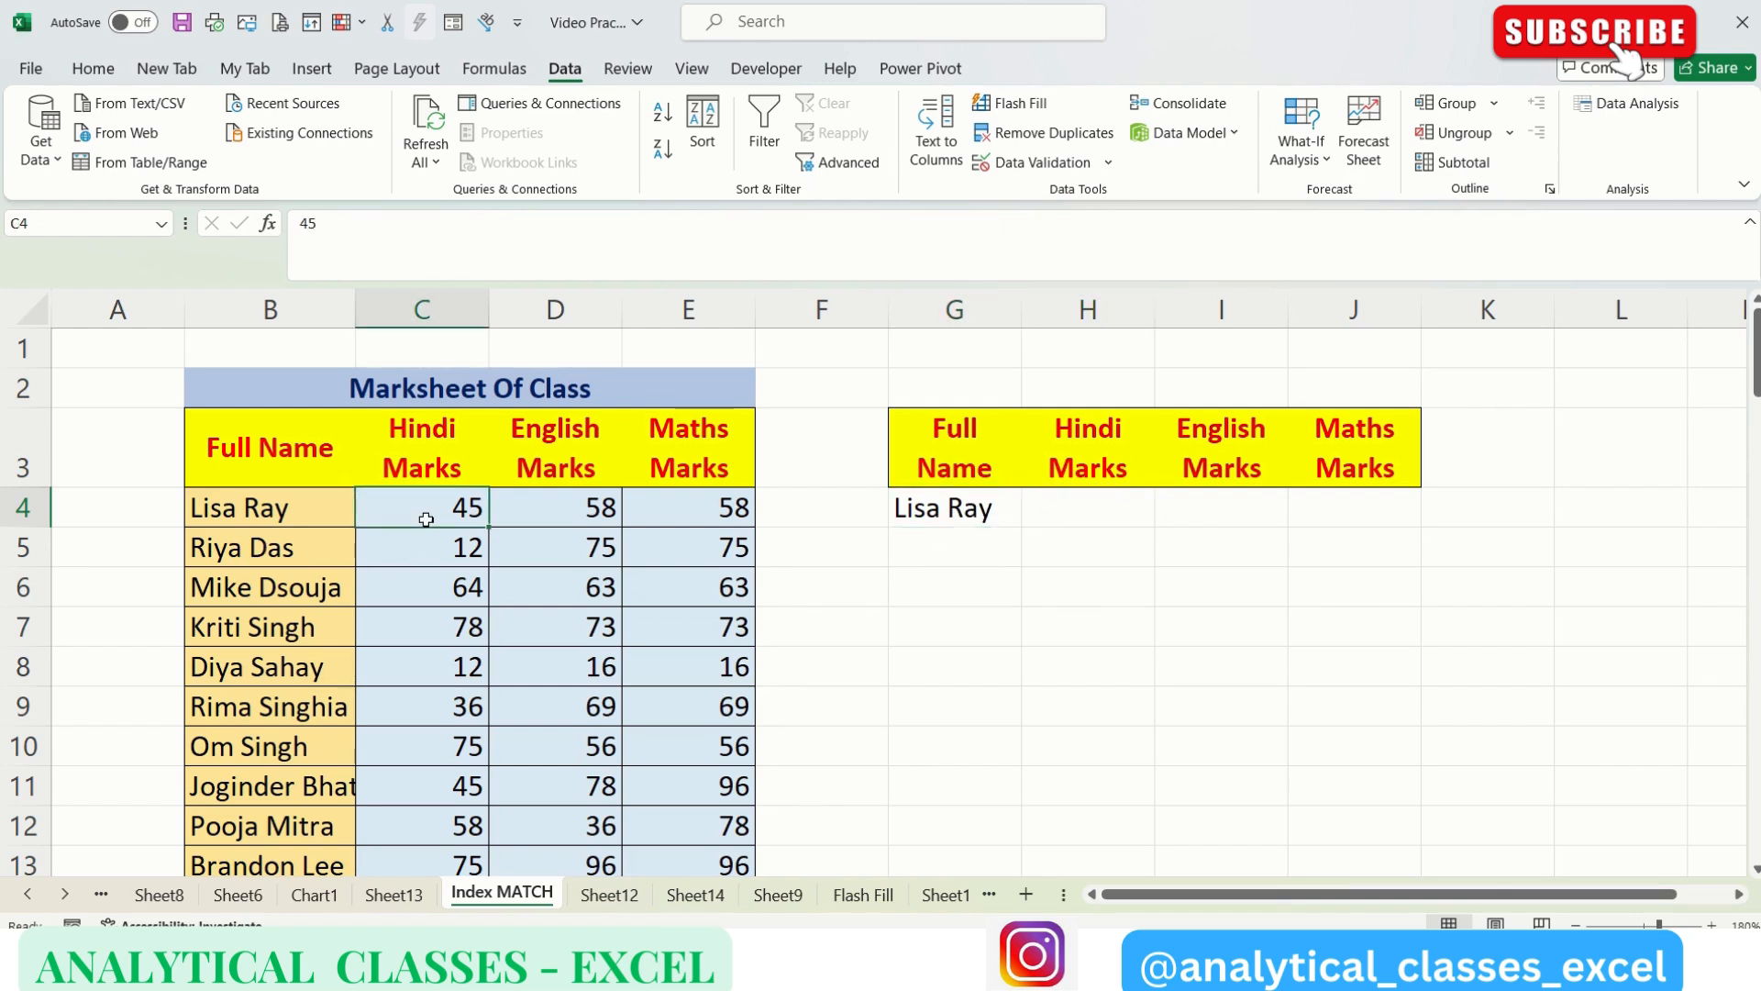
pyautogui.click(563, 510)
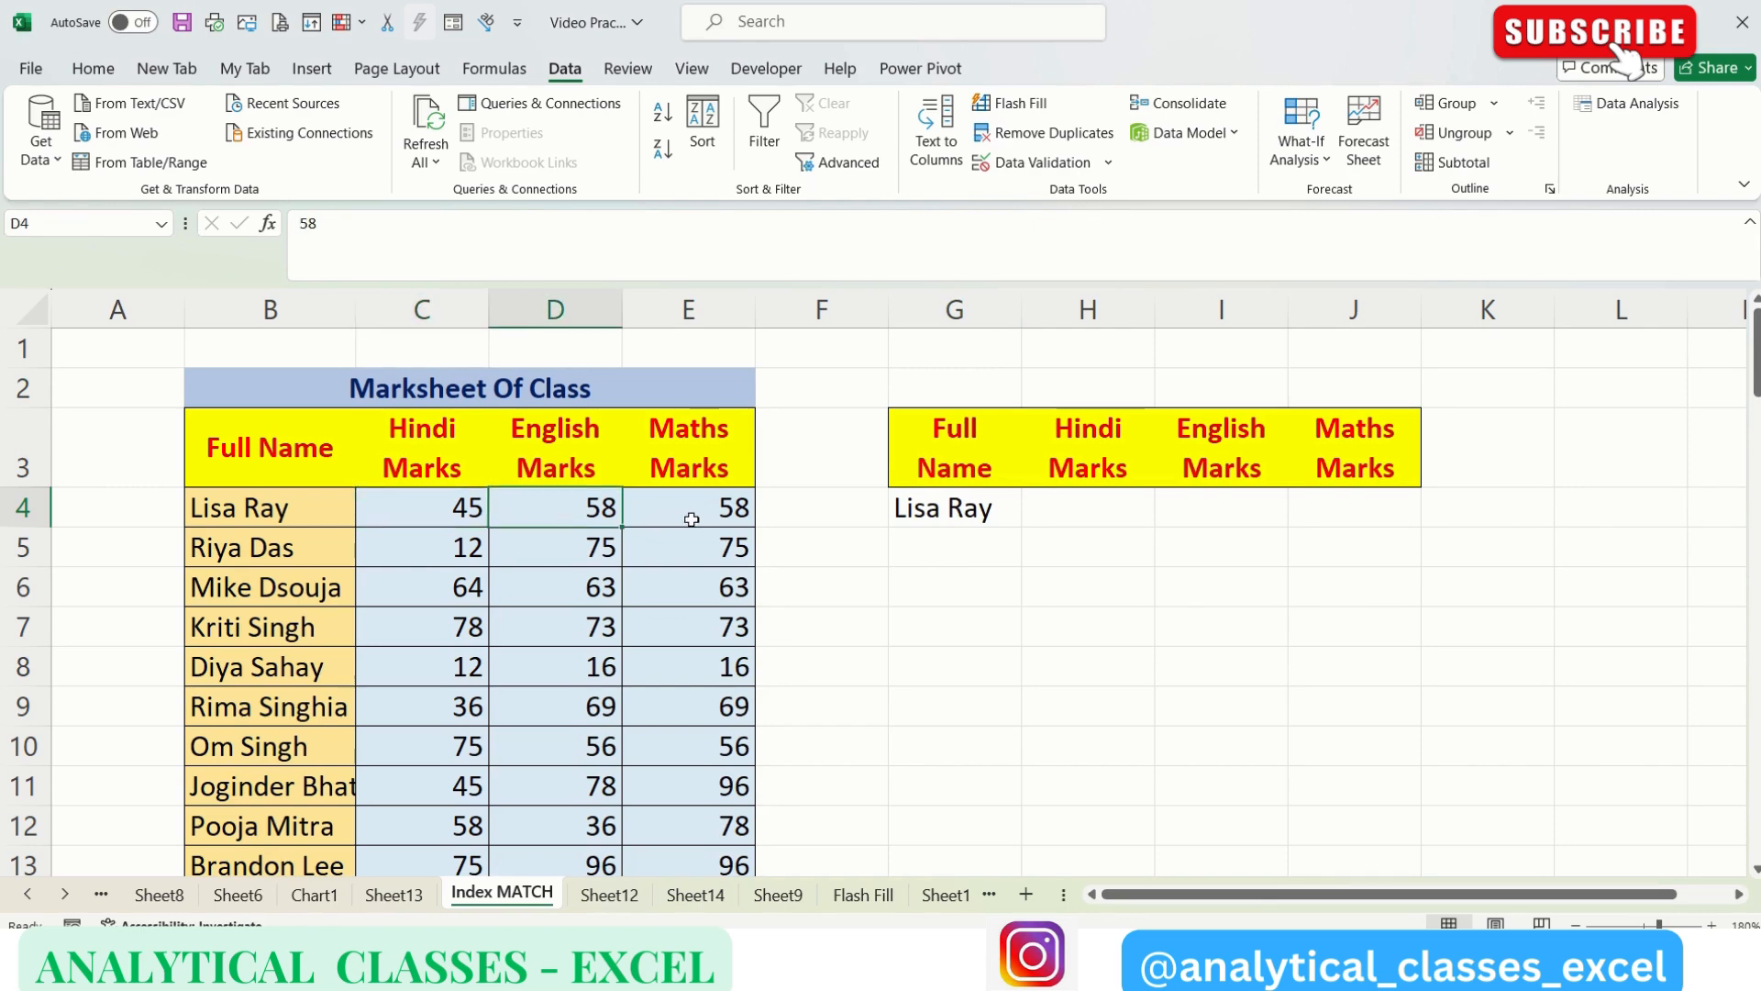
# Begin an INDEX formula in cell H4 with the marksheet range B4:E80 as its array.
pyautogui.click(1080, 505)
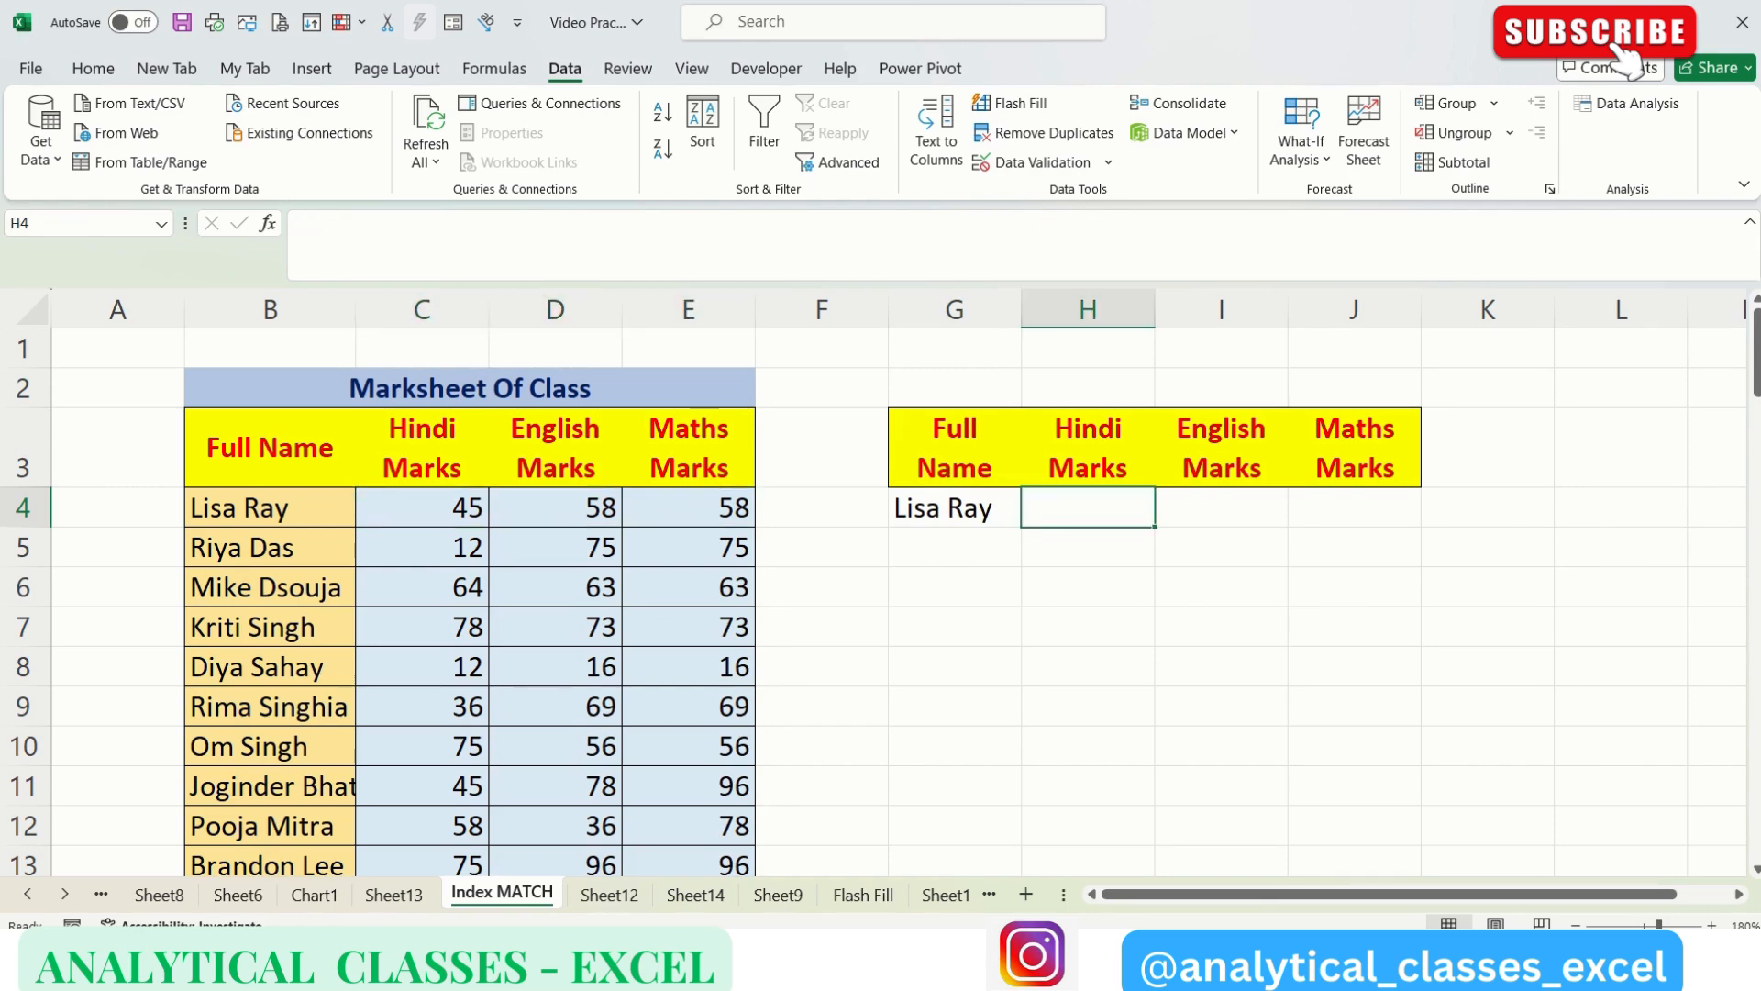
pyautogui.write('=index')
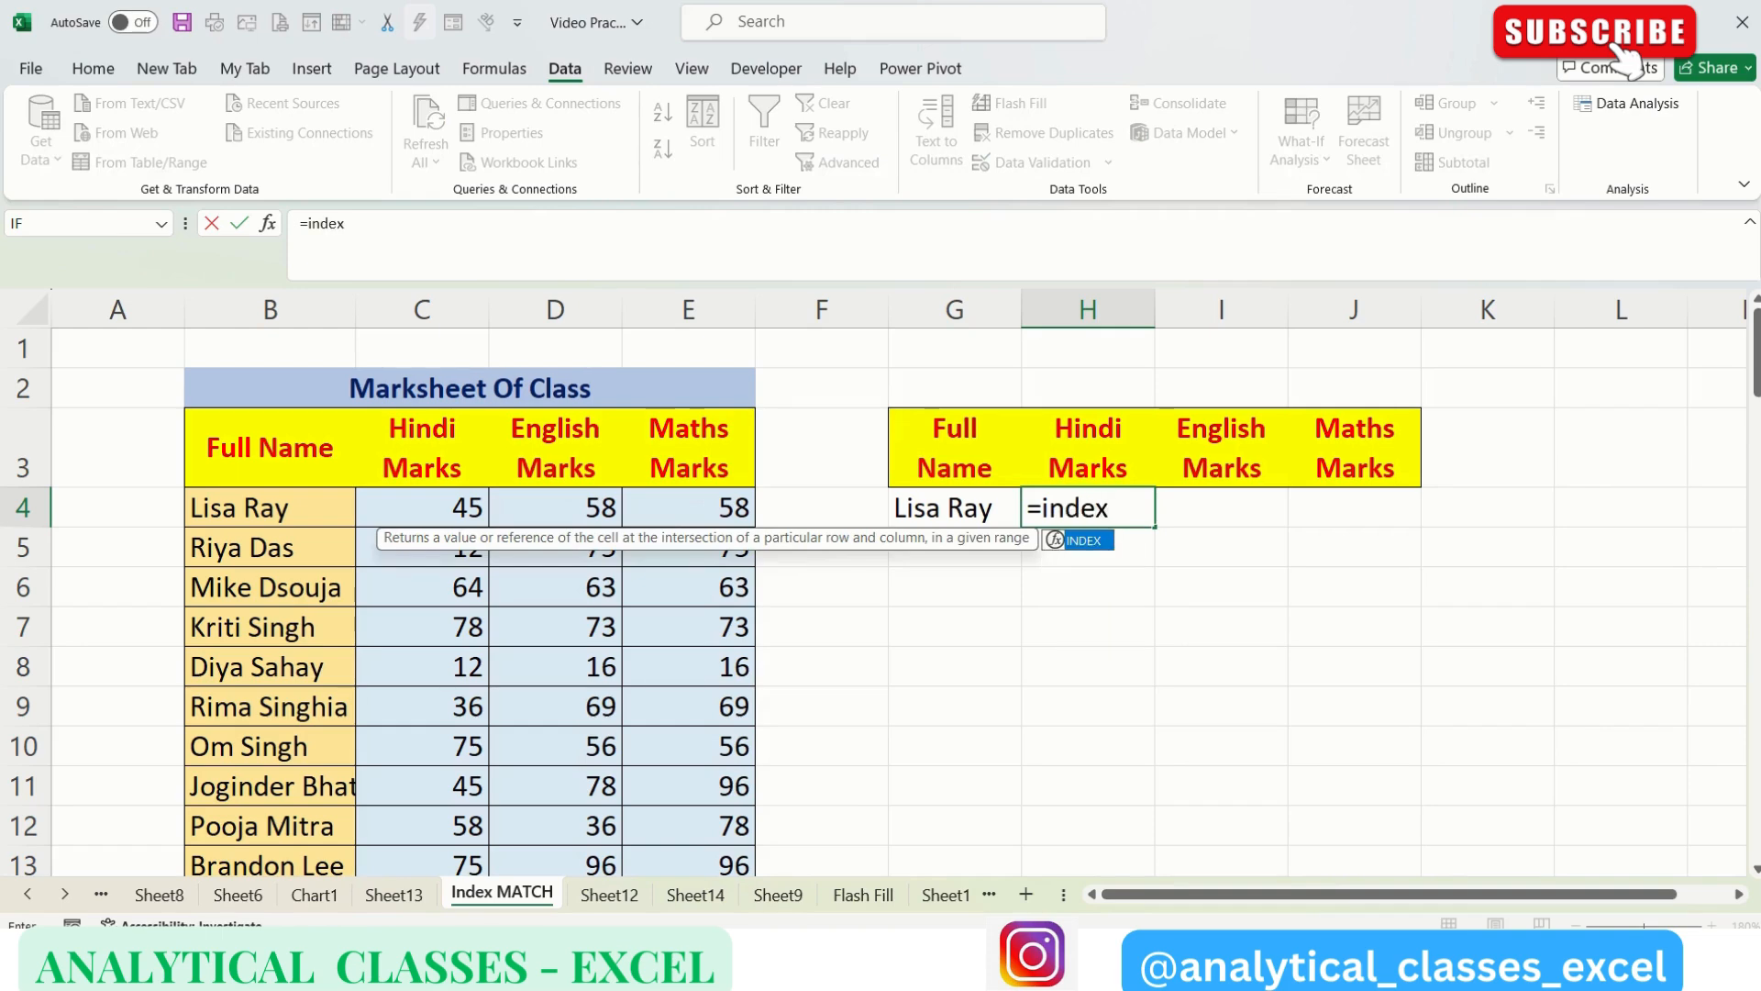
pyautogui.press('Tab')
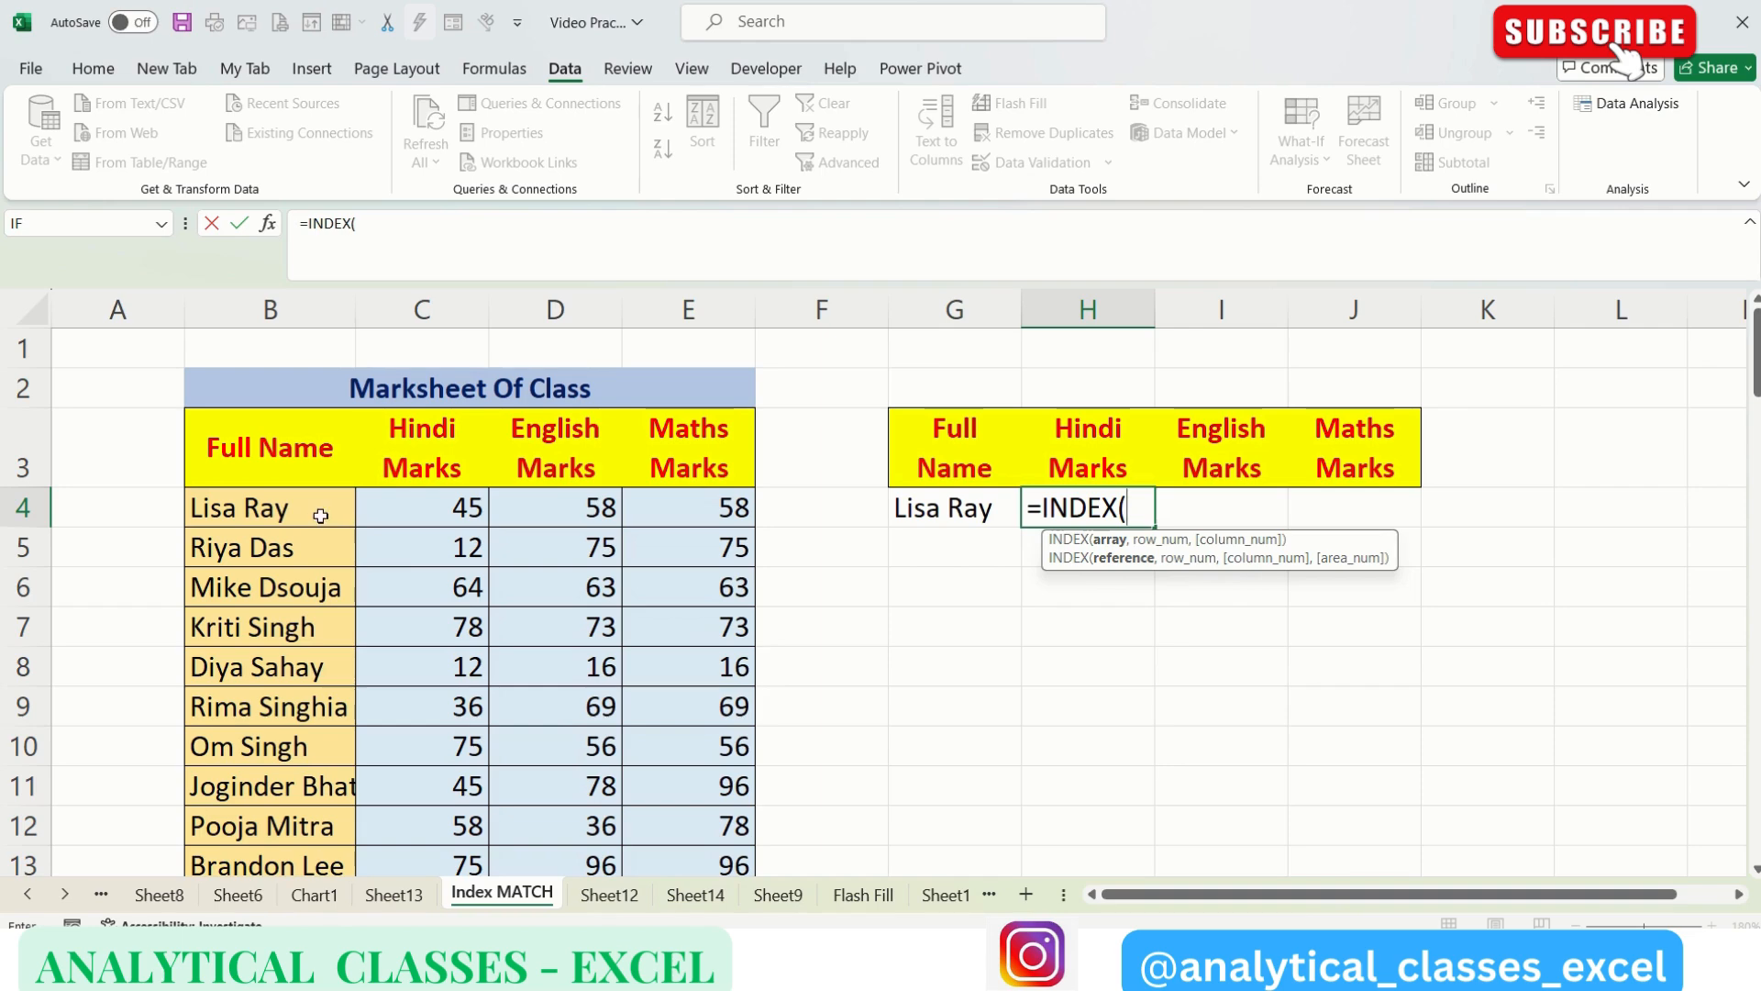
pyautogui.moveTo(273, 508); pyautogui.dragTo(671, 776)
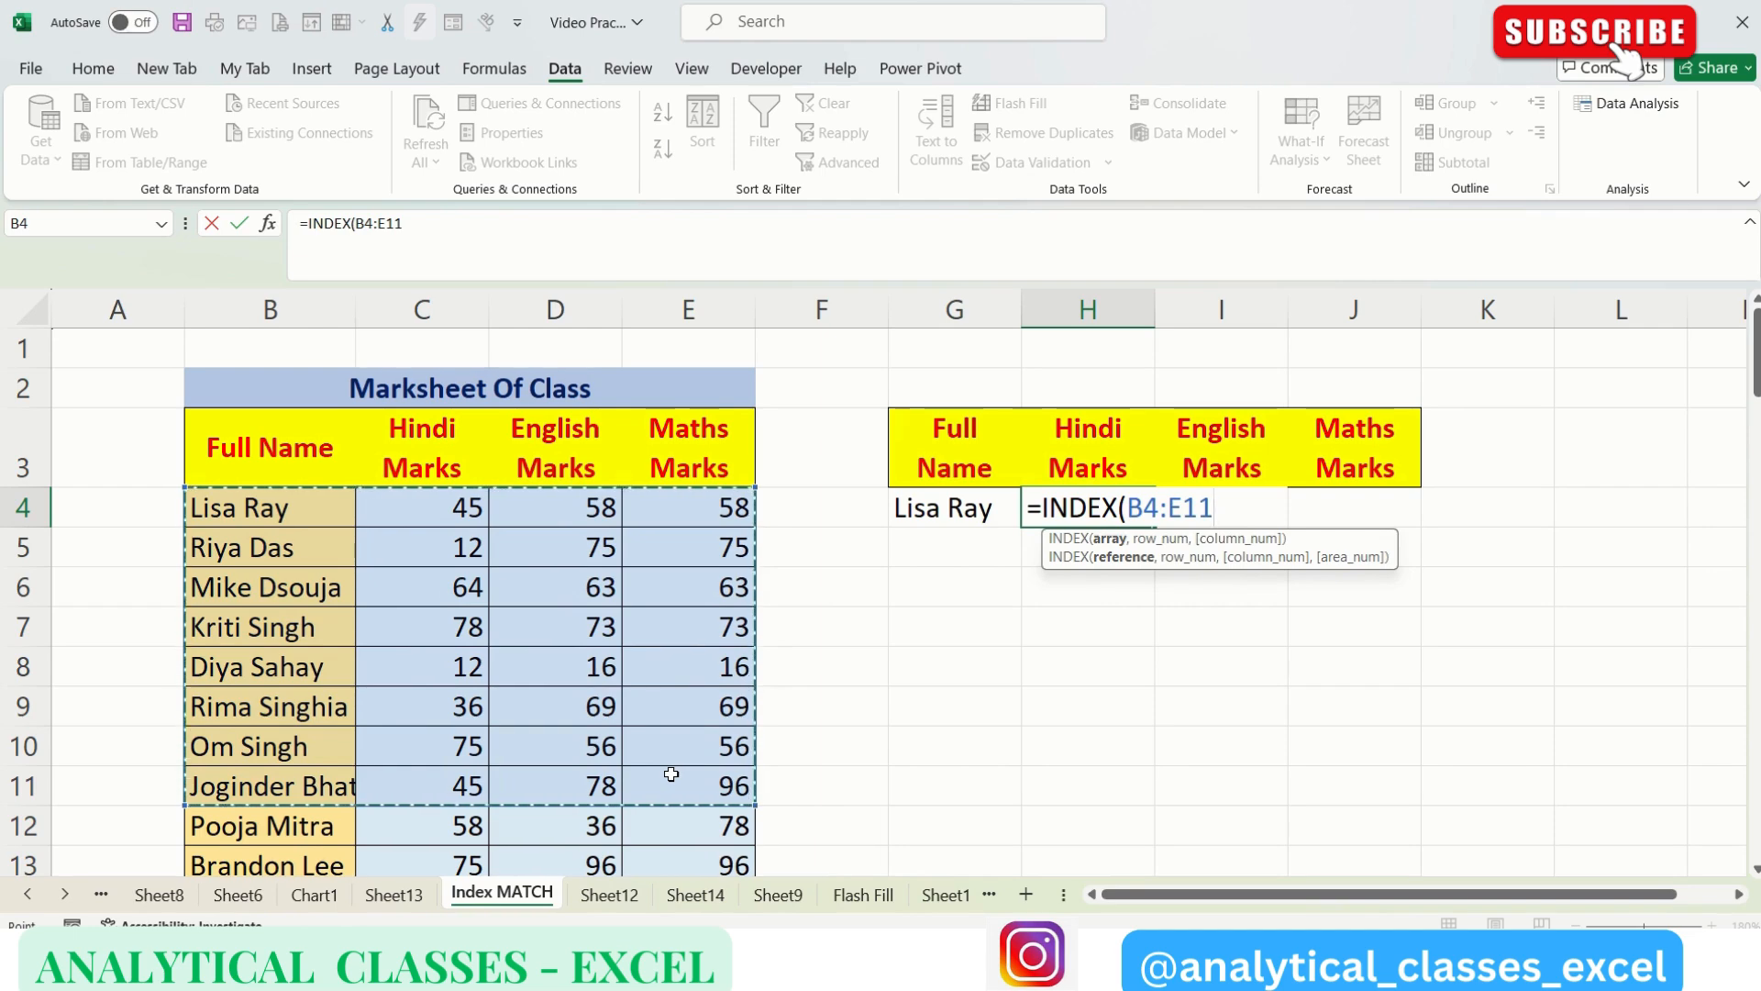
pyautogui.hotkey('ctrl', 'shift', 'Down')
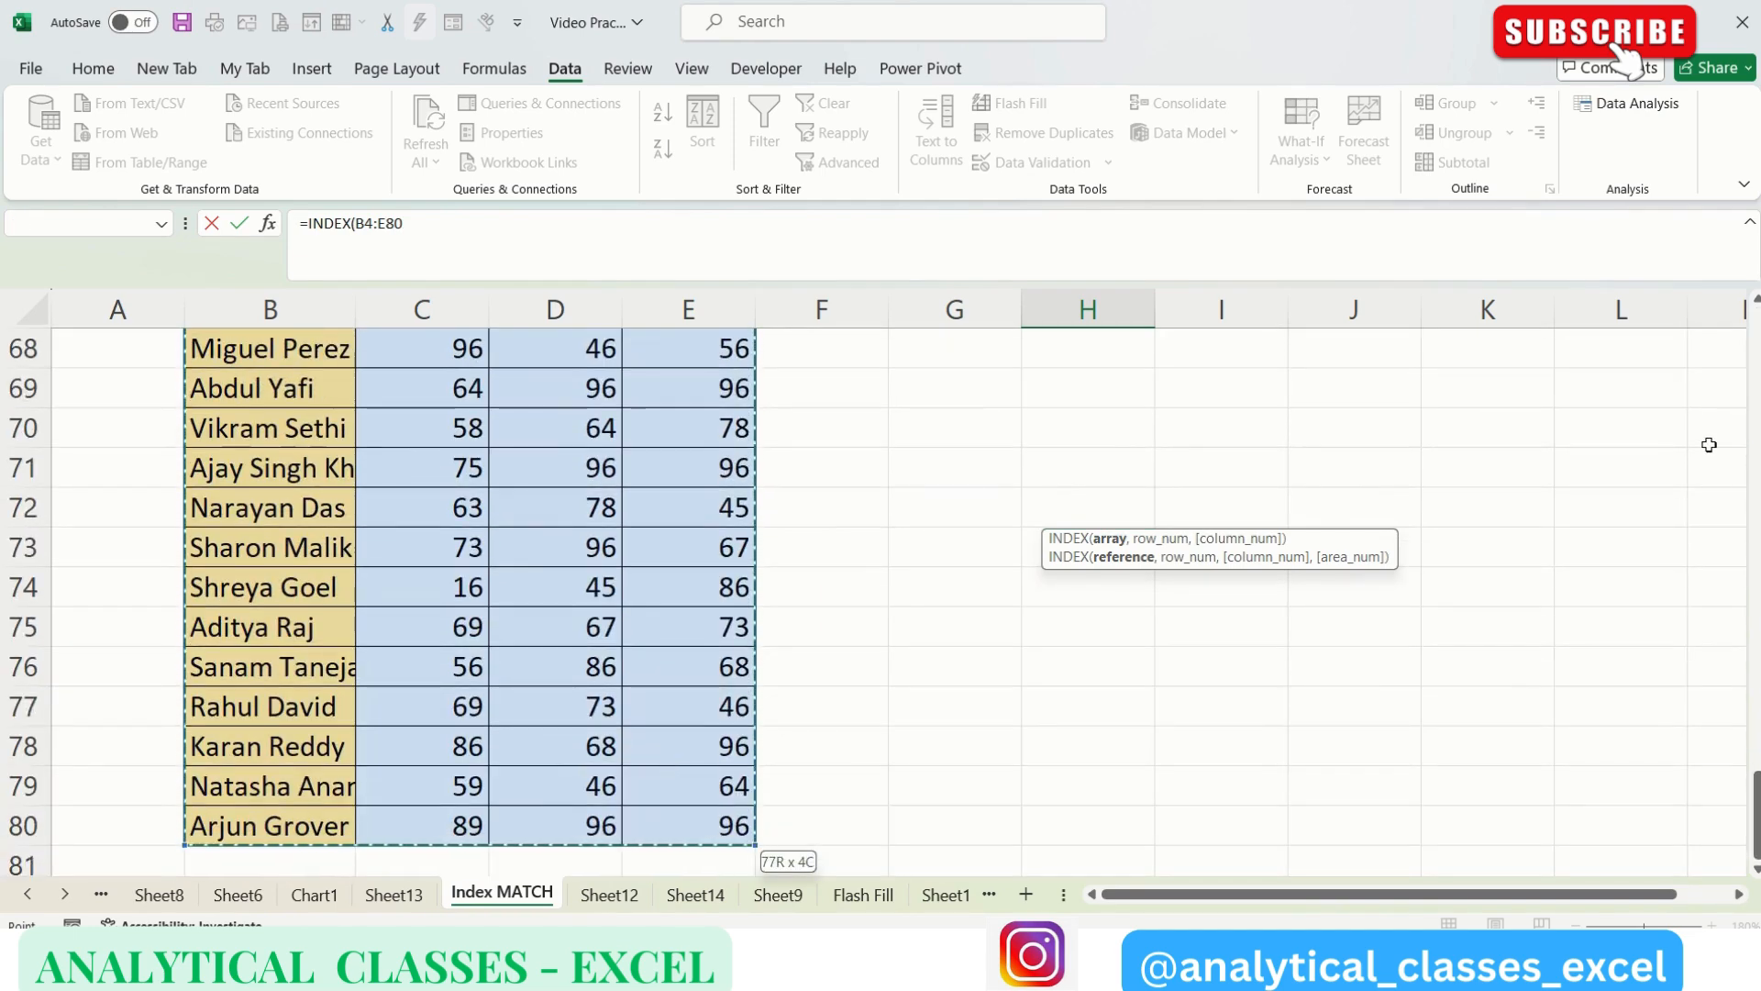
pyautogui.scroll(13, 1757, 341)
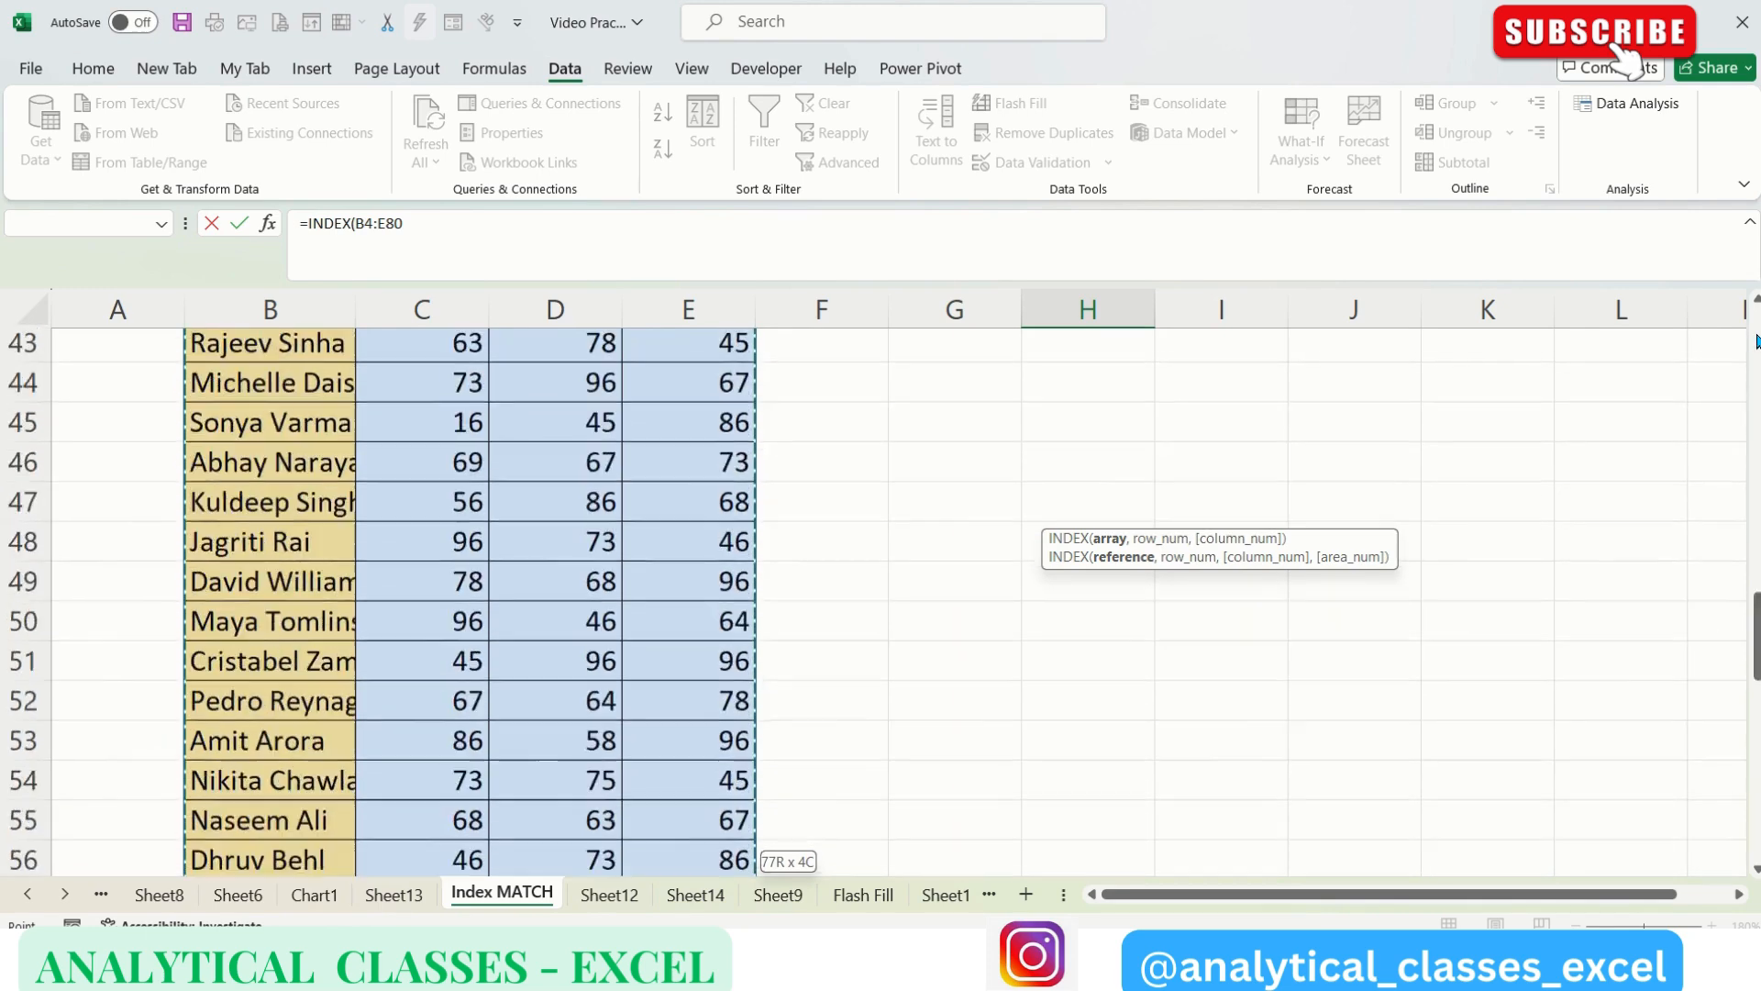
pyautogui.scroll(8, 1756, 341)
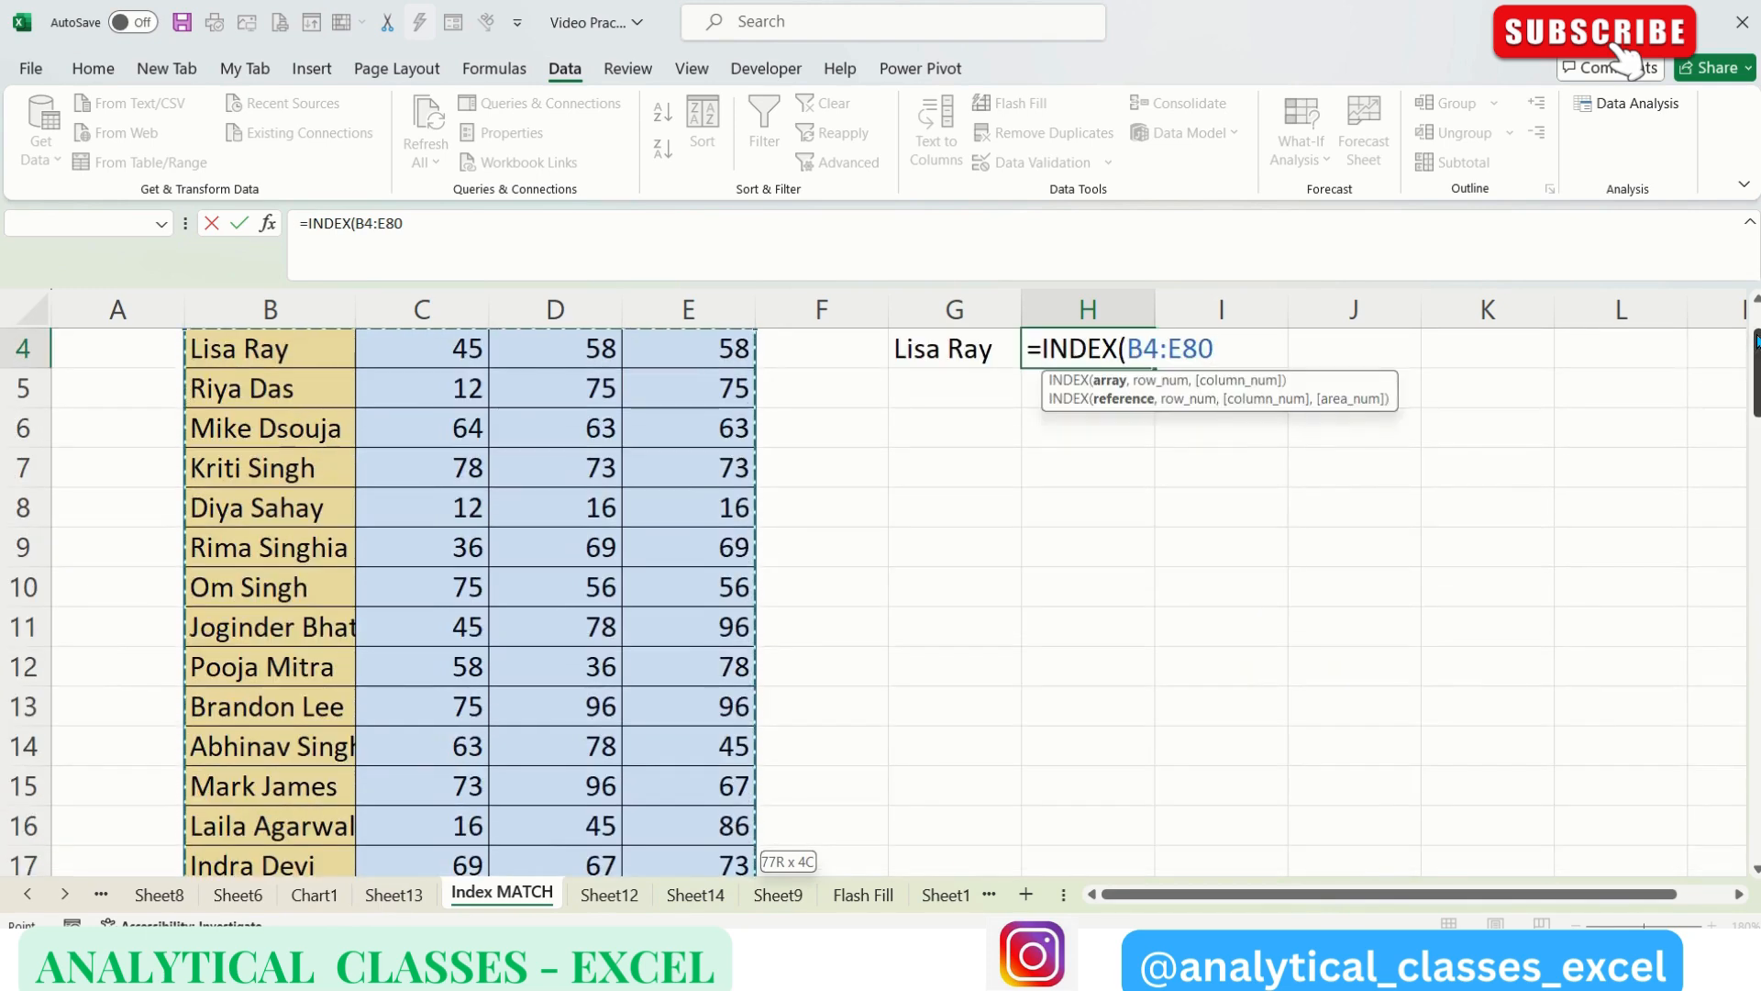
pyautogui.write(',')
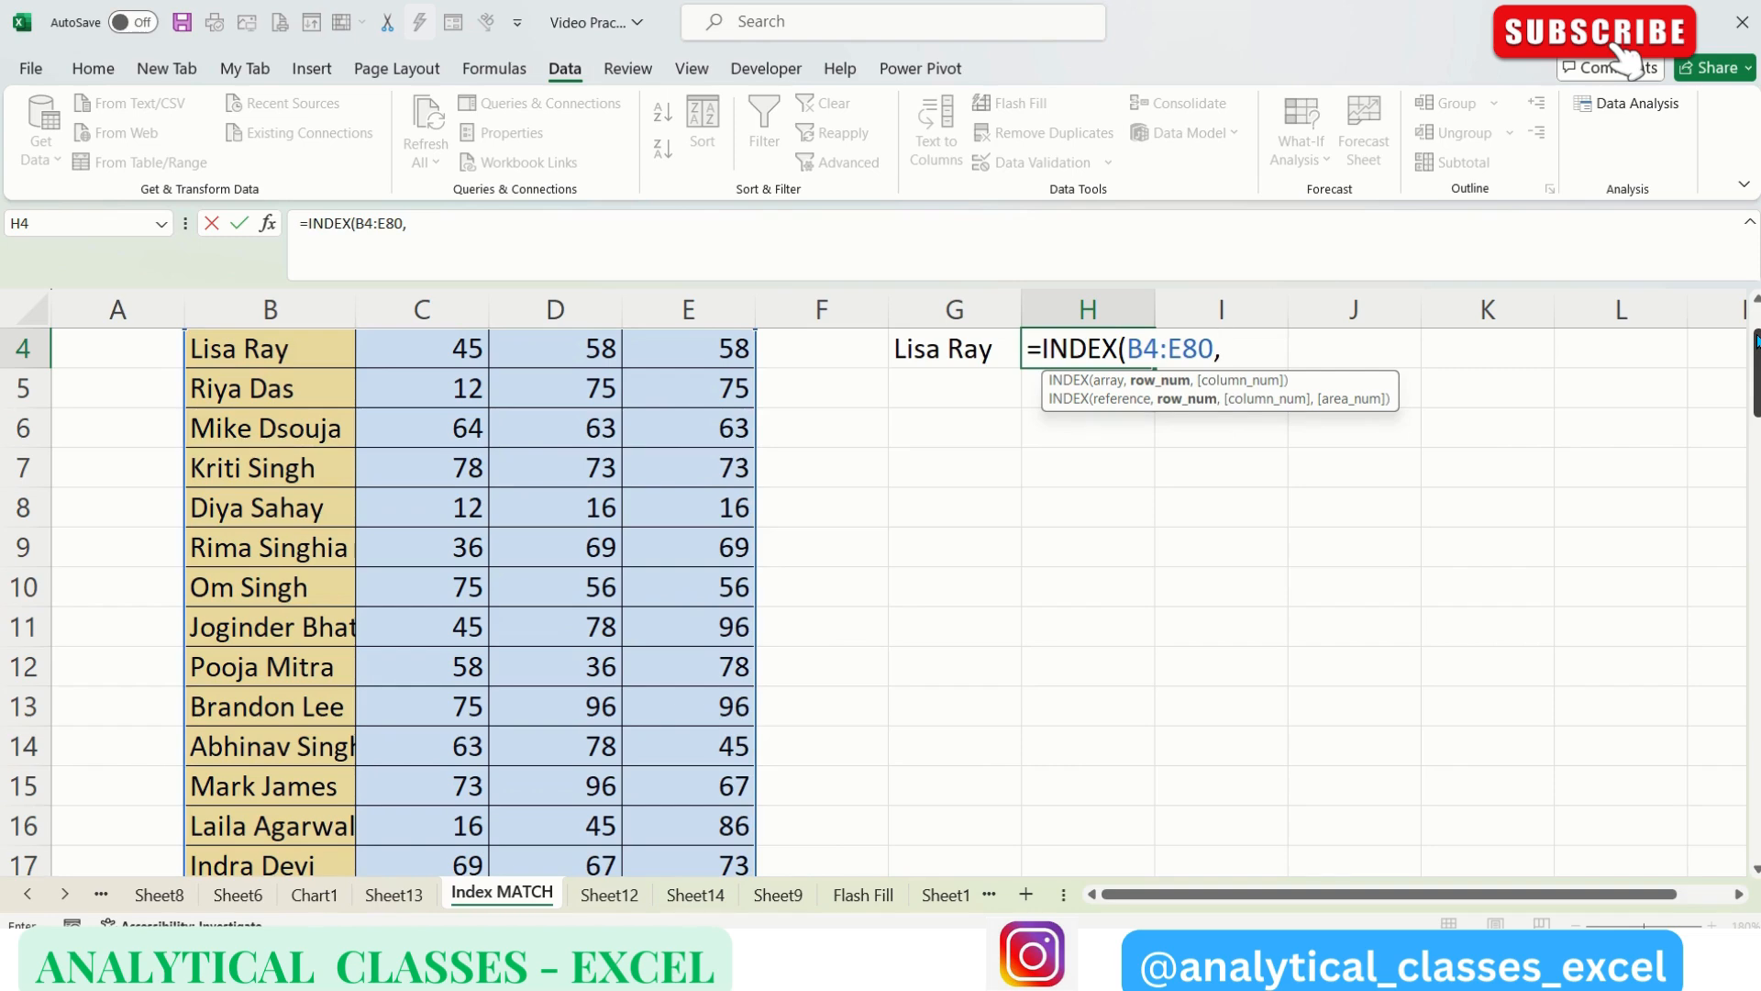
# Make the INDEX array reference absolute as $B$4:$E$80.
pyautogui.press('F2')
pyautogui.press('Left')
pyautogui.press('Left')
pyautogui.press('Left')
pyautogui.press('Left')
pyautogui.press('Left')
pyautogui.press('Left')
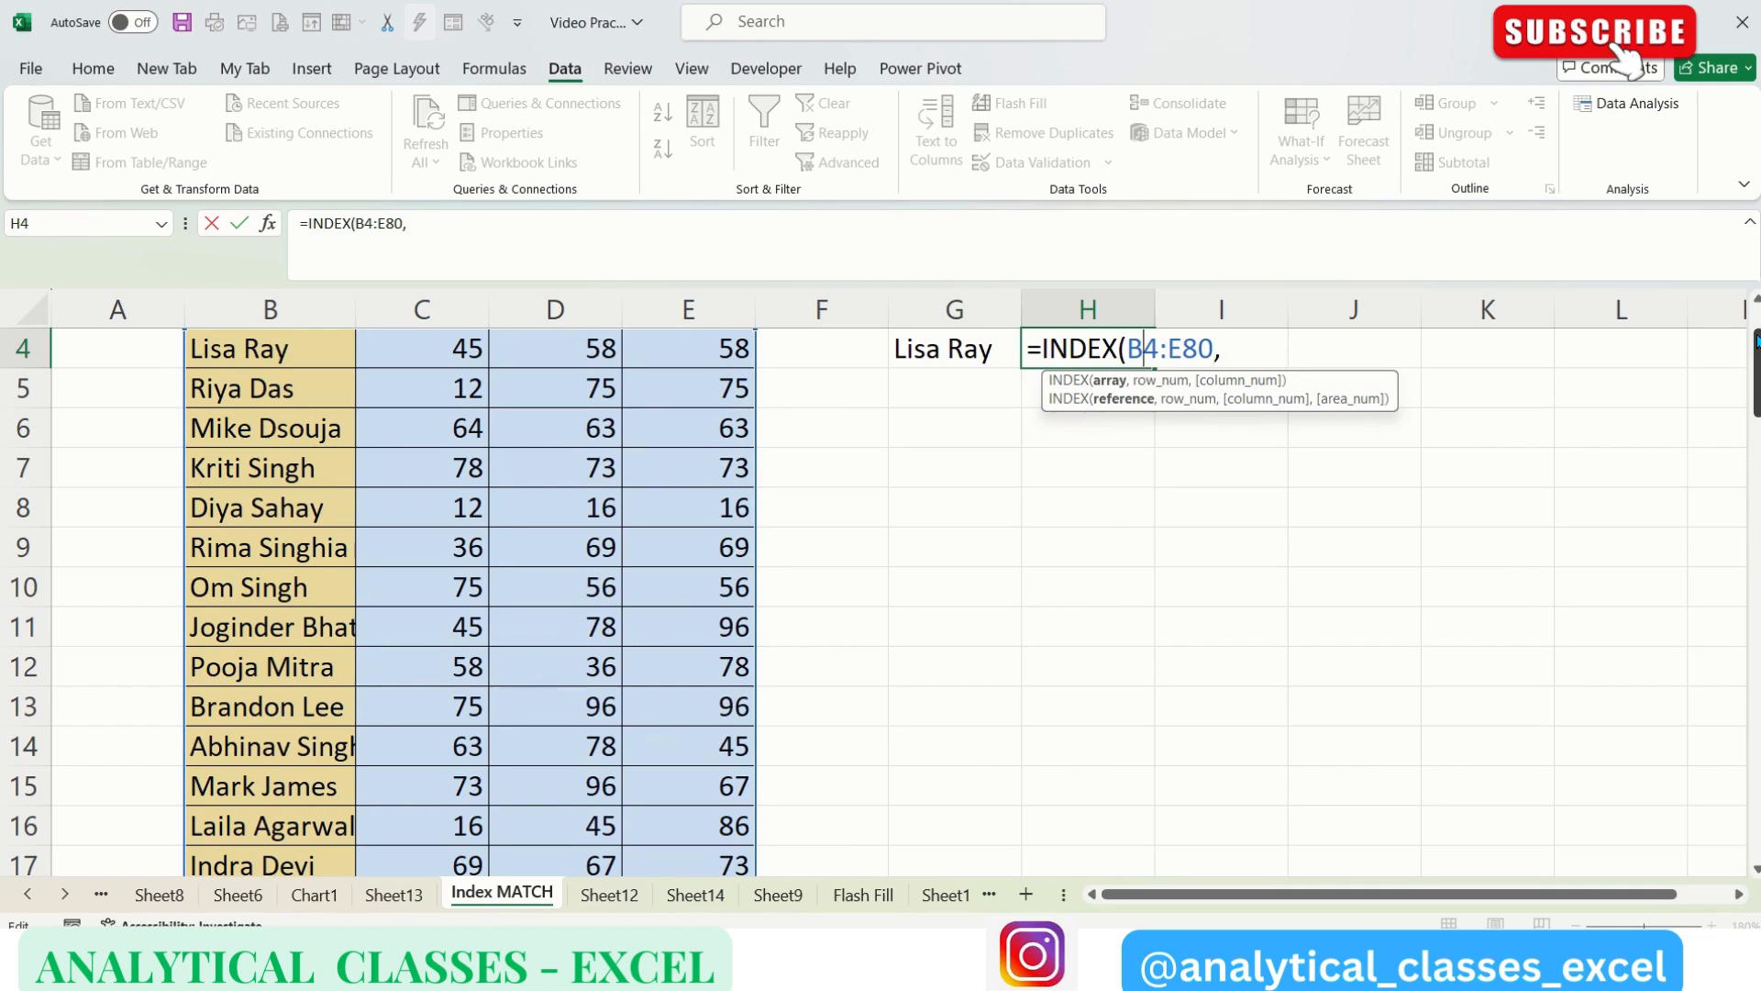
pyautogui.press('F4')
pyautogui.press('Right')
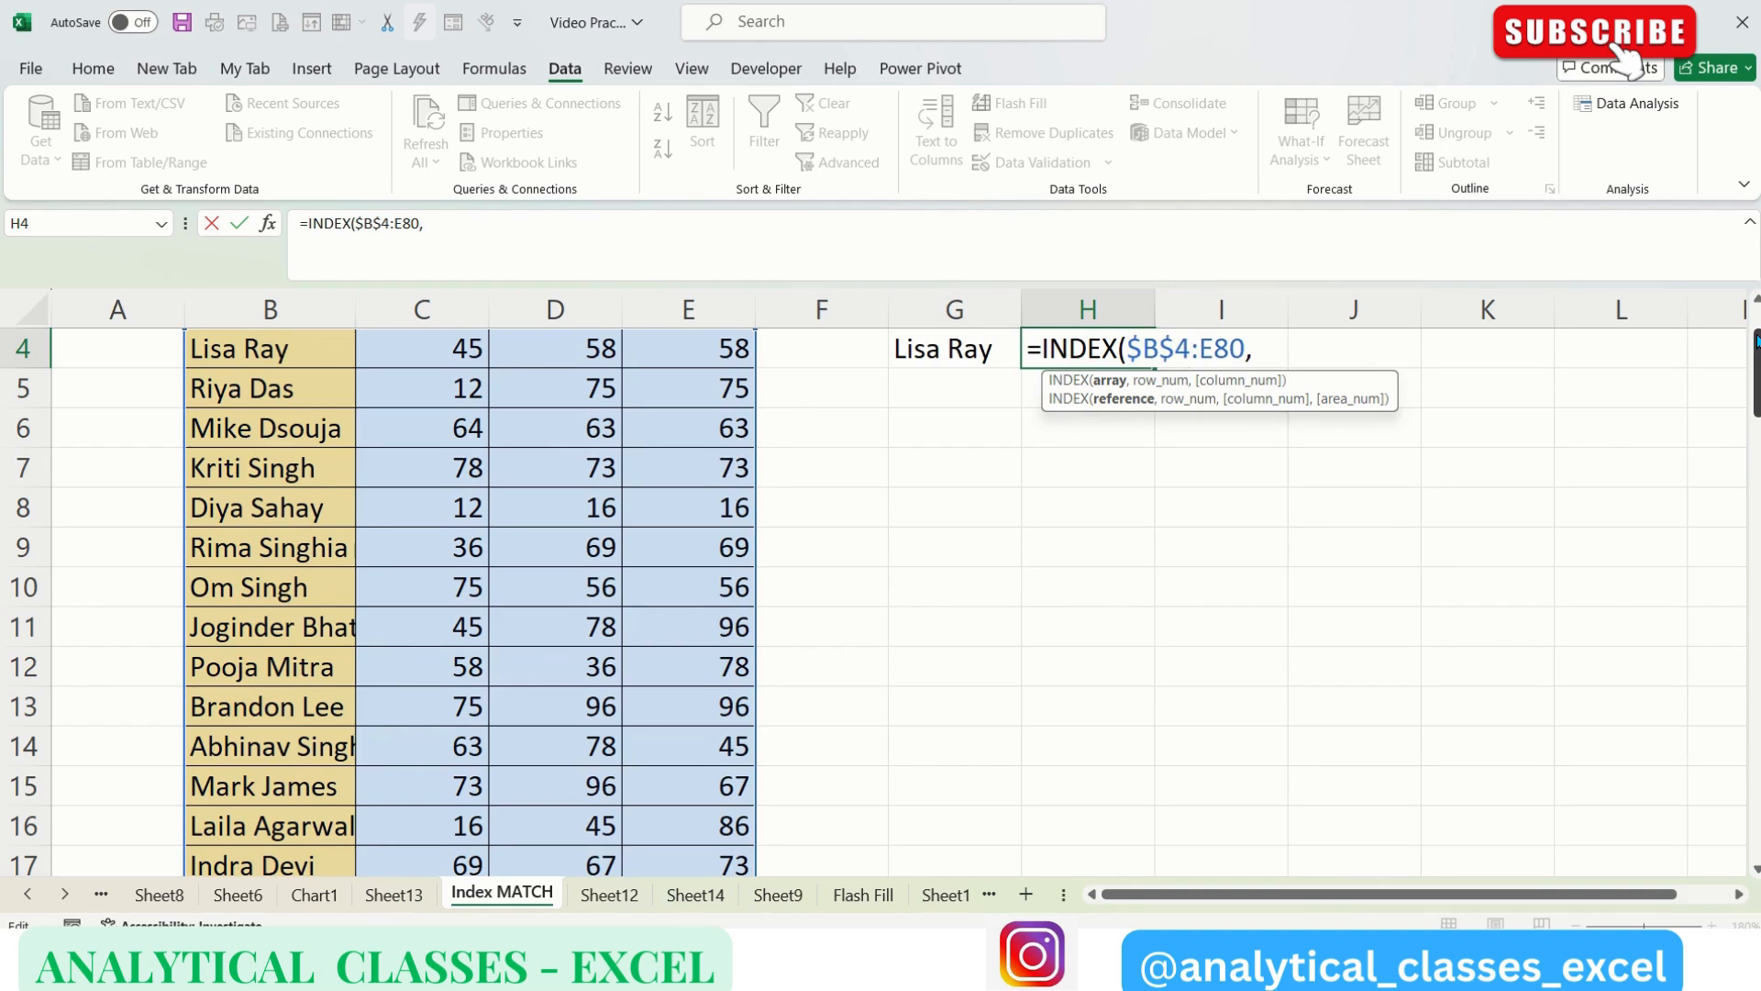
pyautogui.press('F4')
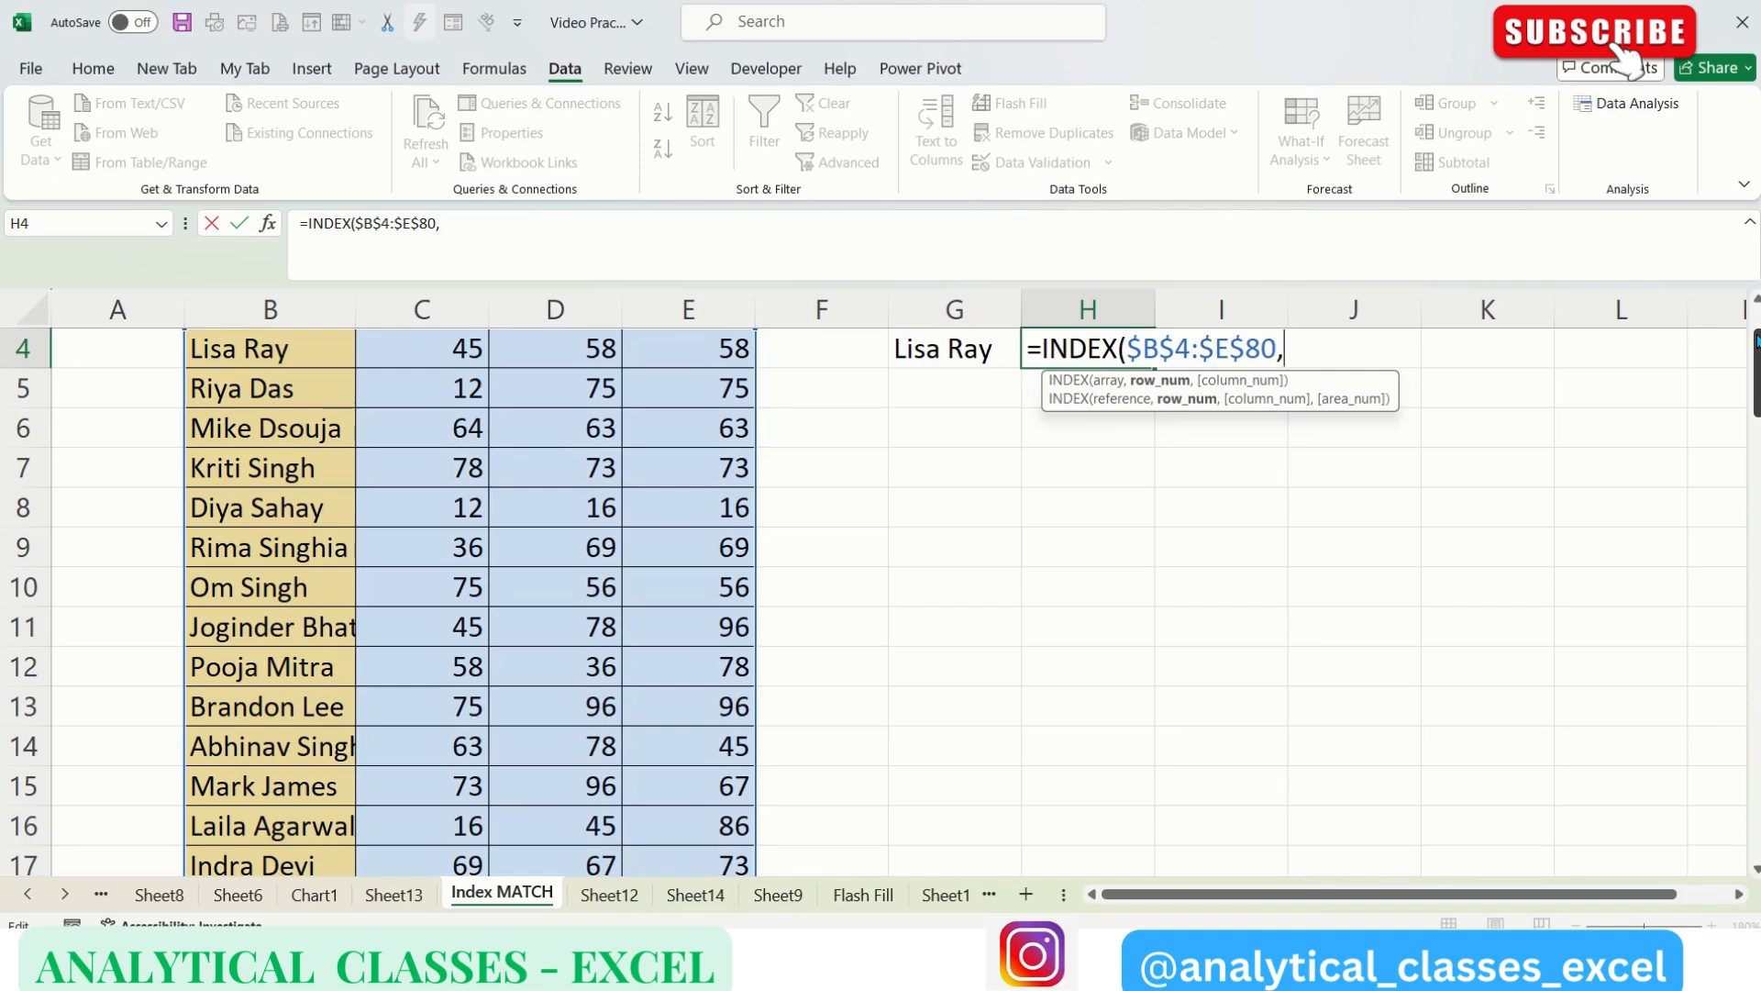
# Add MATCH(G4,B4:B80,0) as the INDEX row number in cell H4, looking up the selected name with an exact match.
pyautogui.write('match')
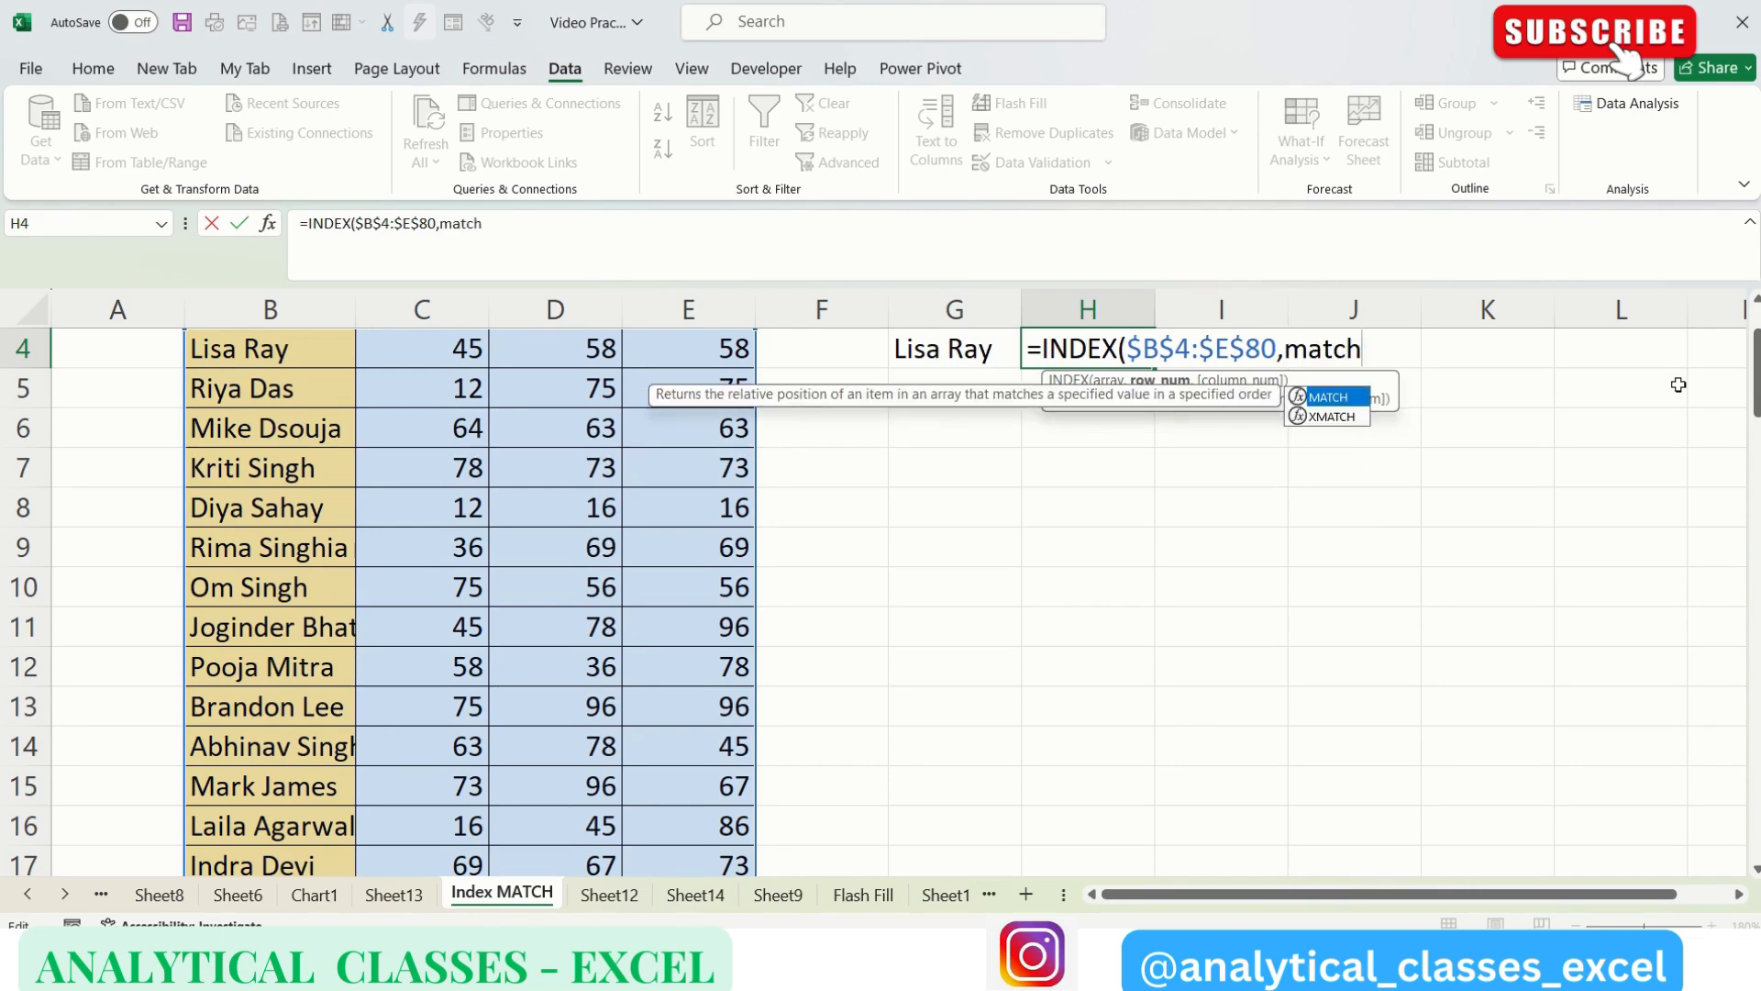
pyautogui.press('Tab')
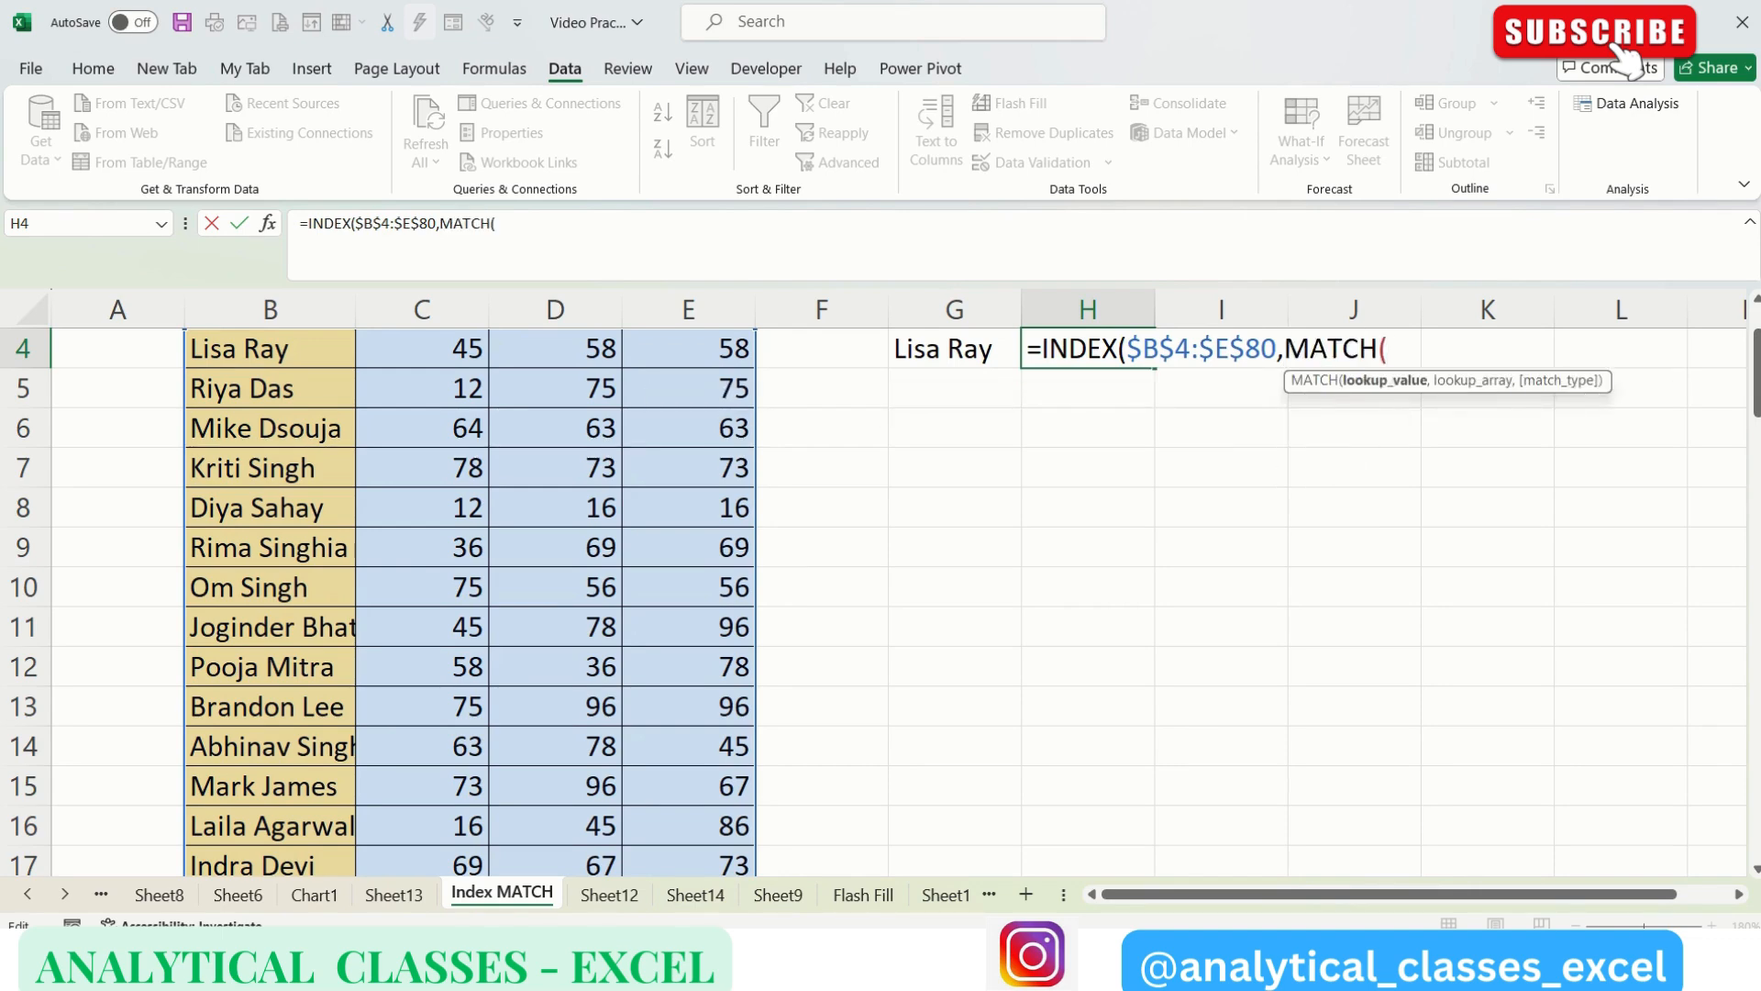
pyautogui.scroll(1, 1757, 316)
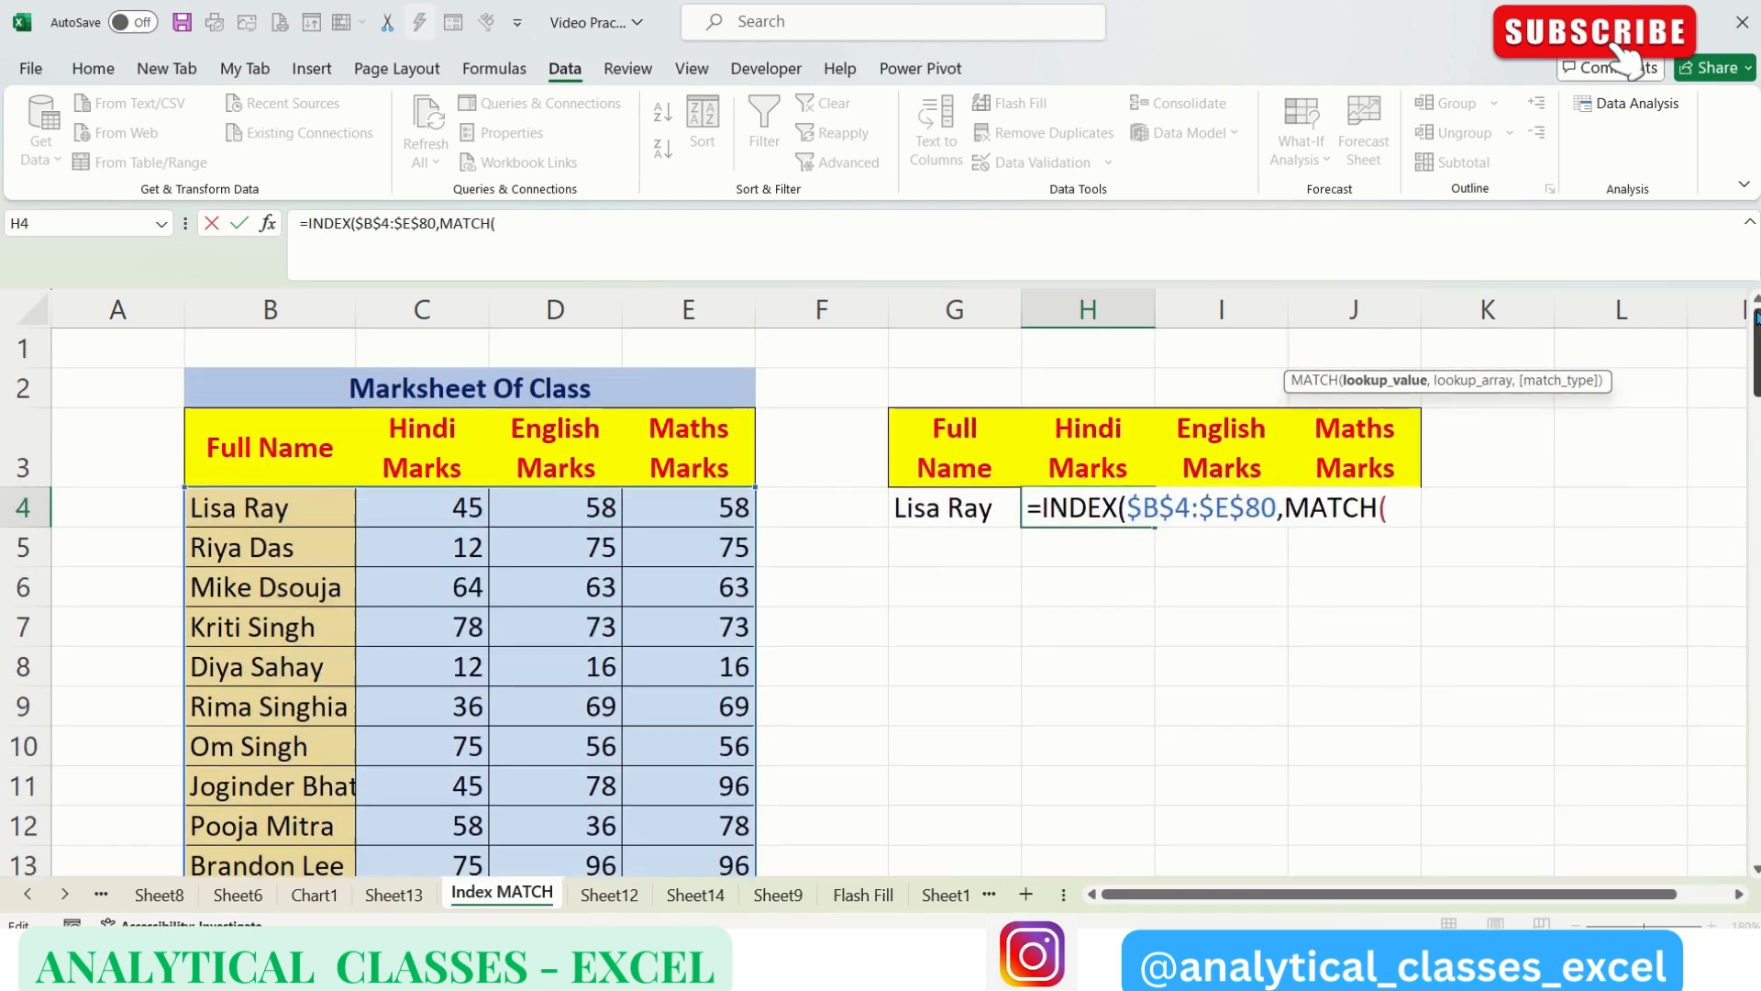
pyautogui.click(944, 508)
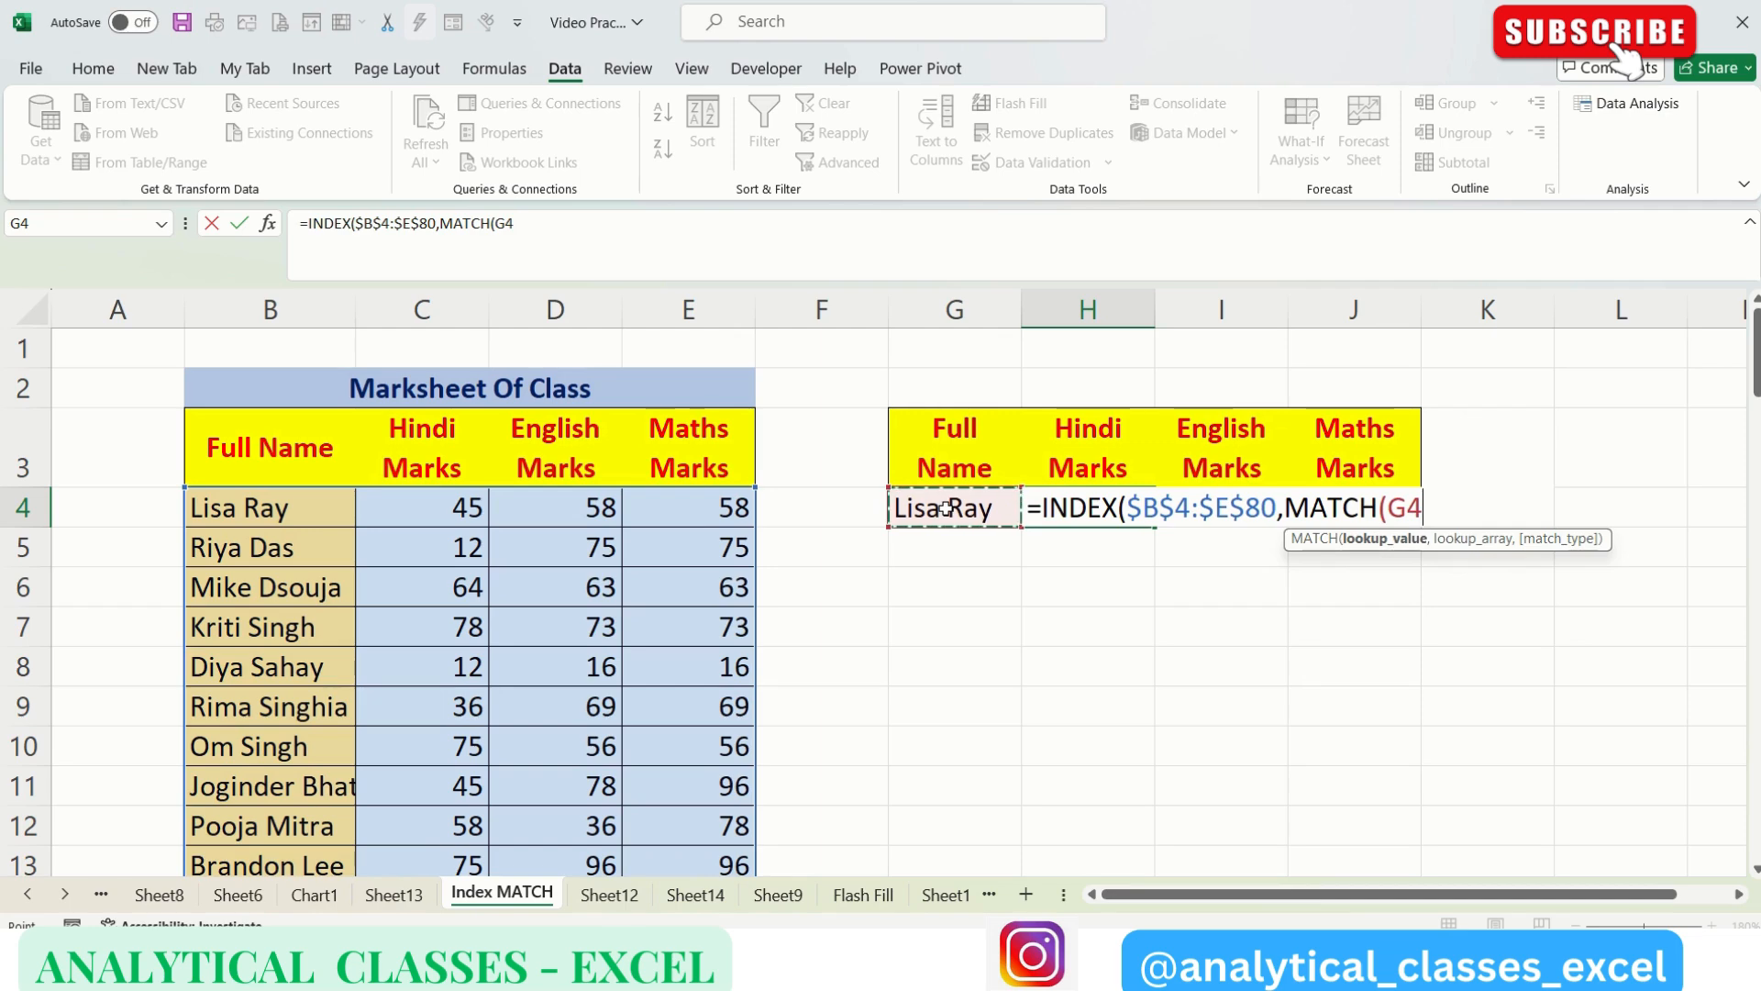
pyautogui.write(',')
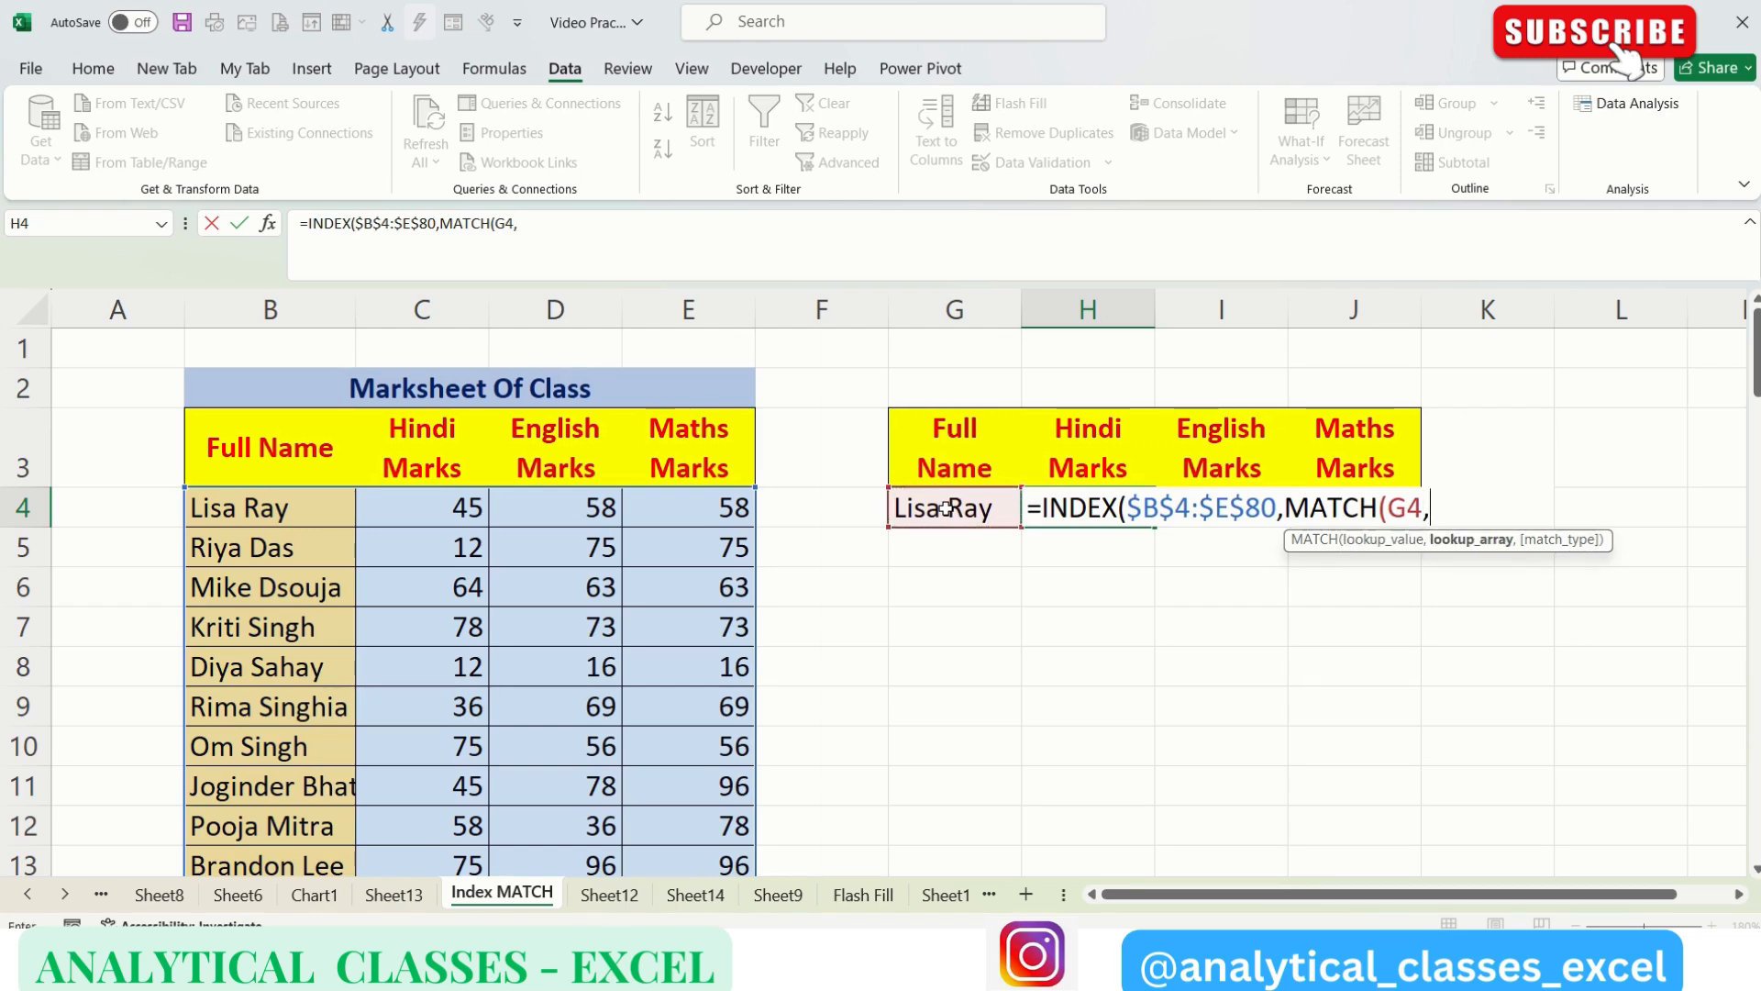
pyautogui.click(309, 498)
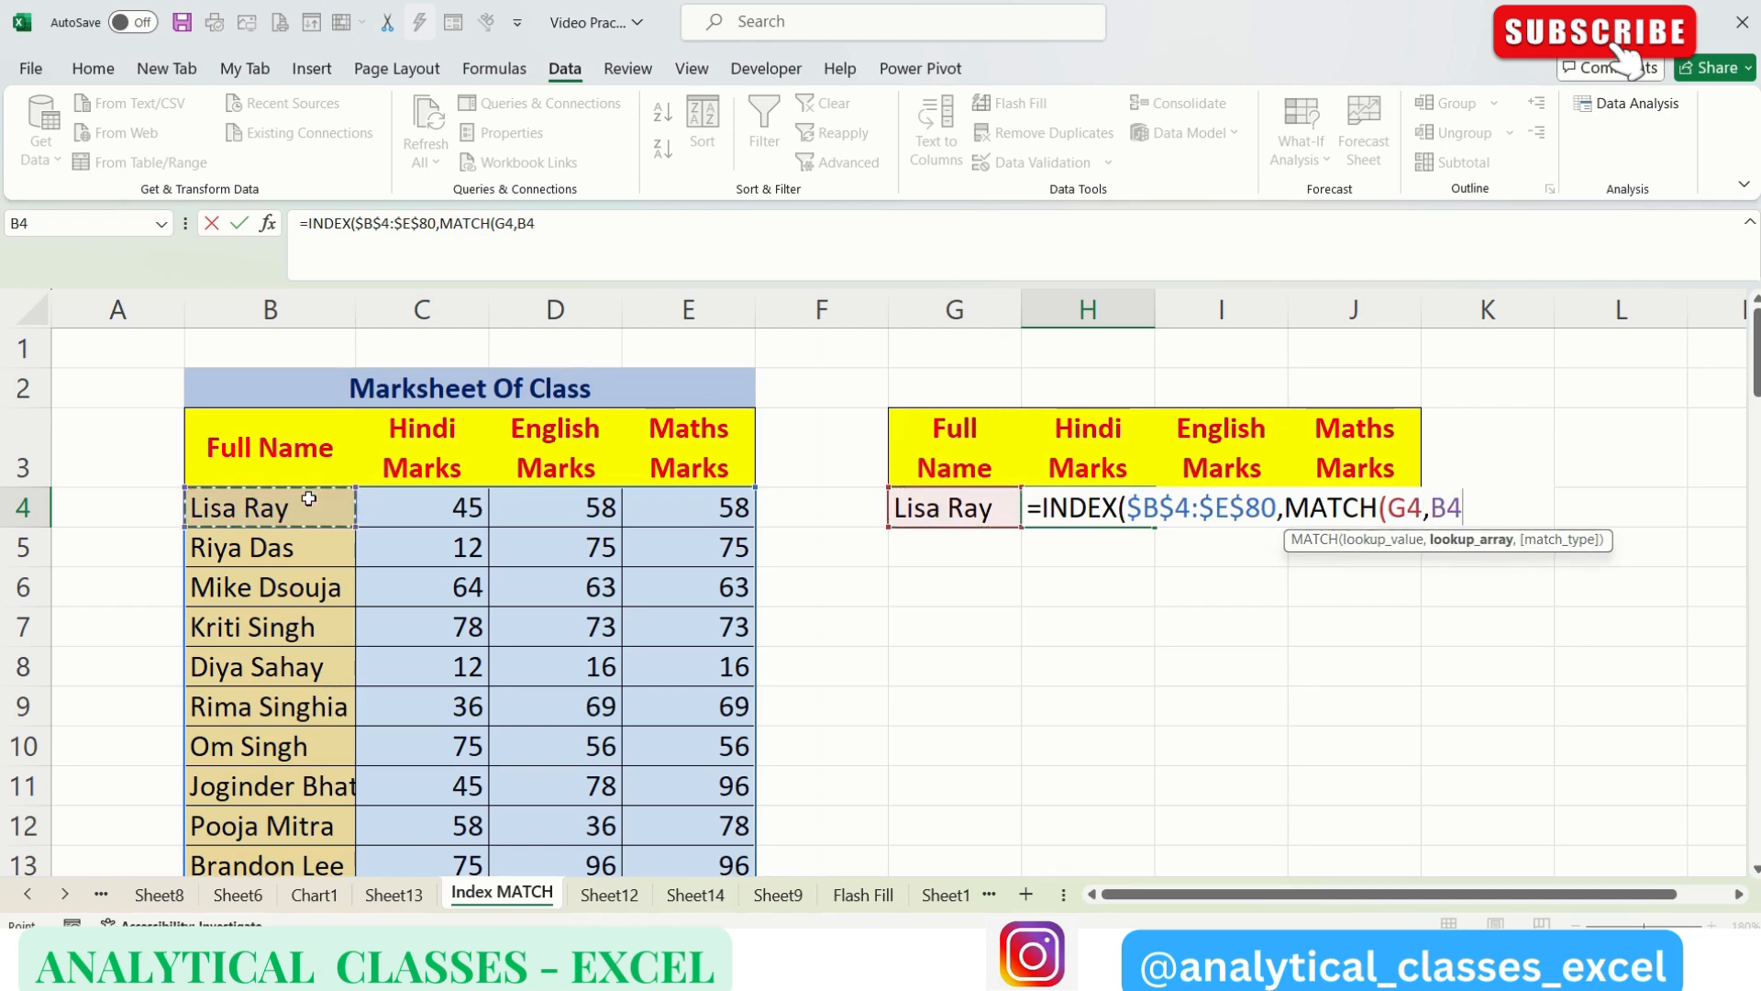
pyautogui.hotkey('ctrl', 'shift', 'Down')
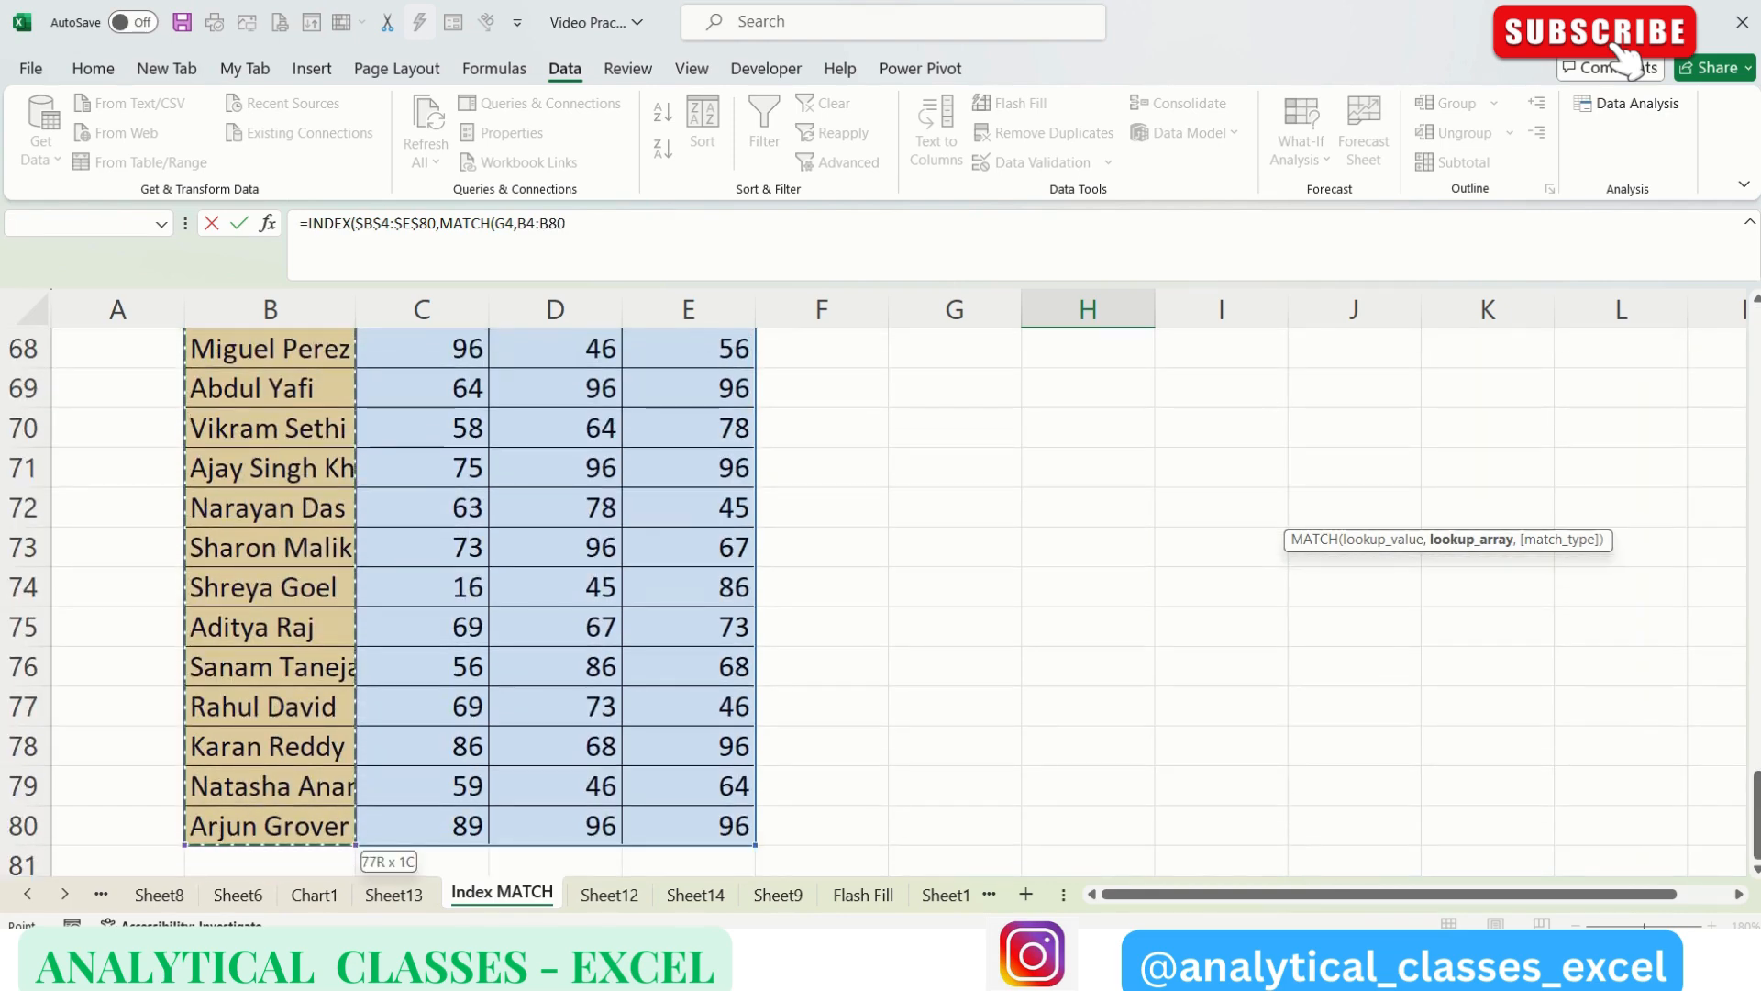
pyautogui.scroll(4, 1755, 339)
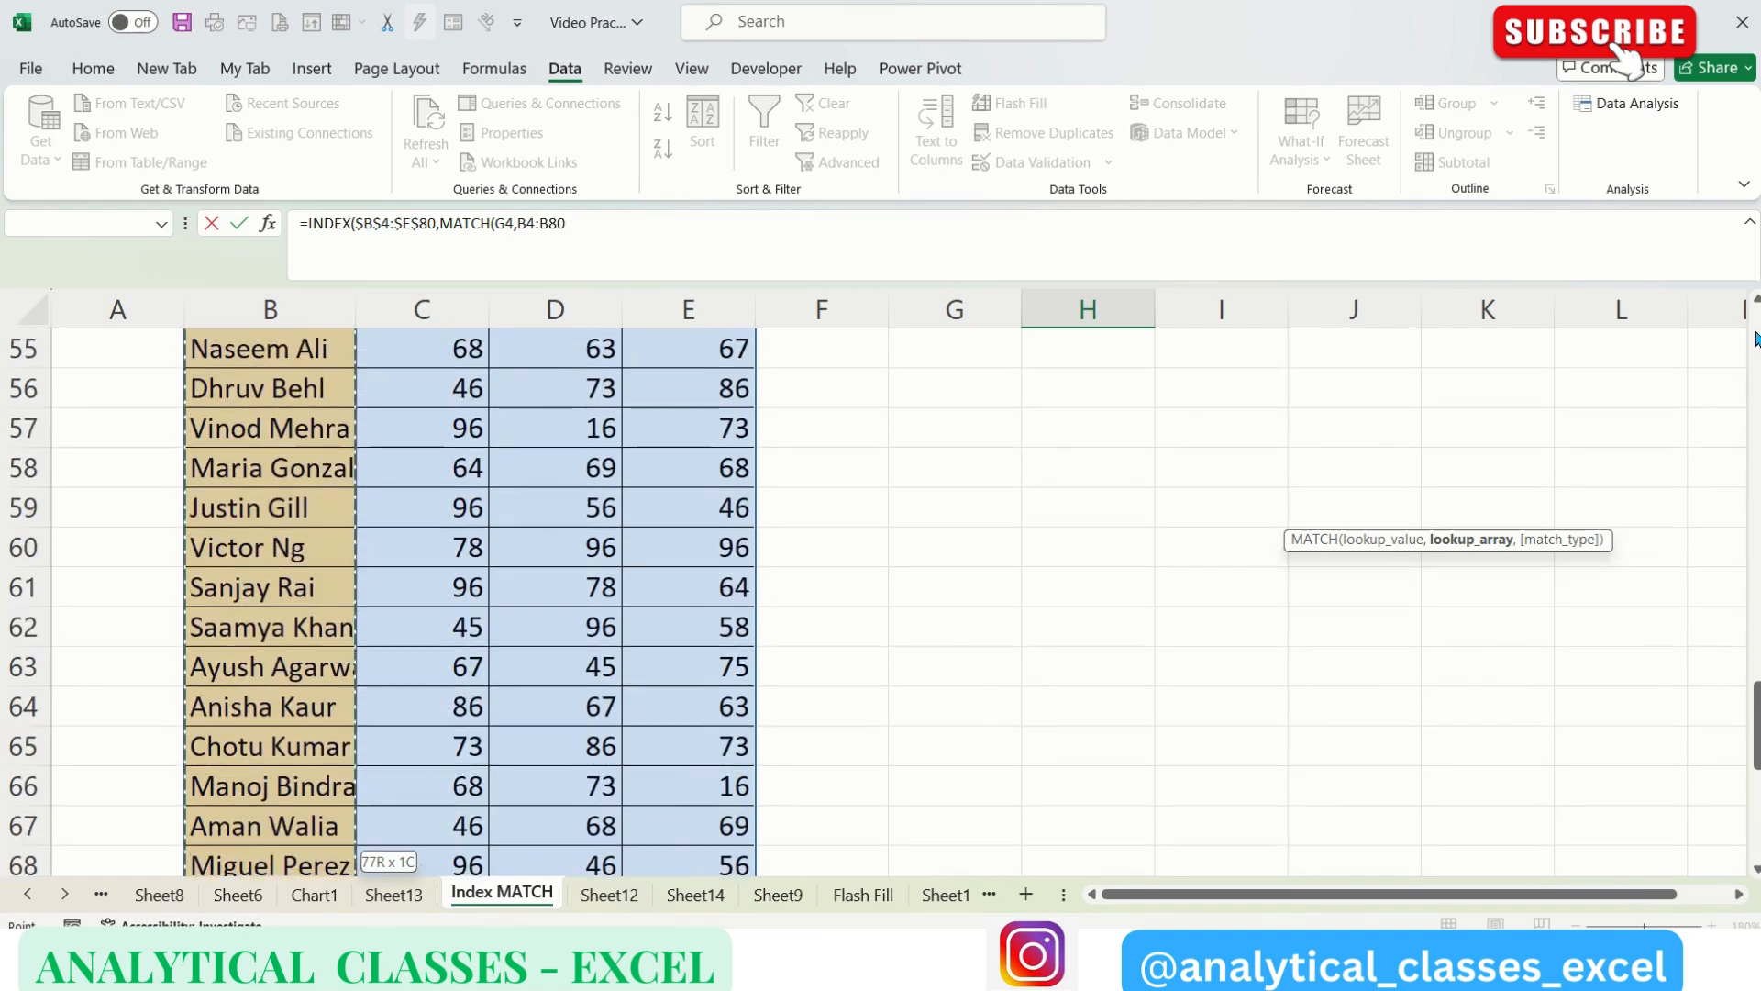
pyautogui.scroll(18, 1754, 339)
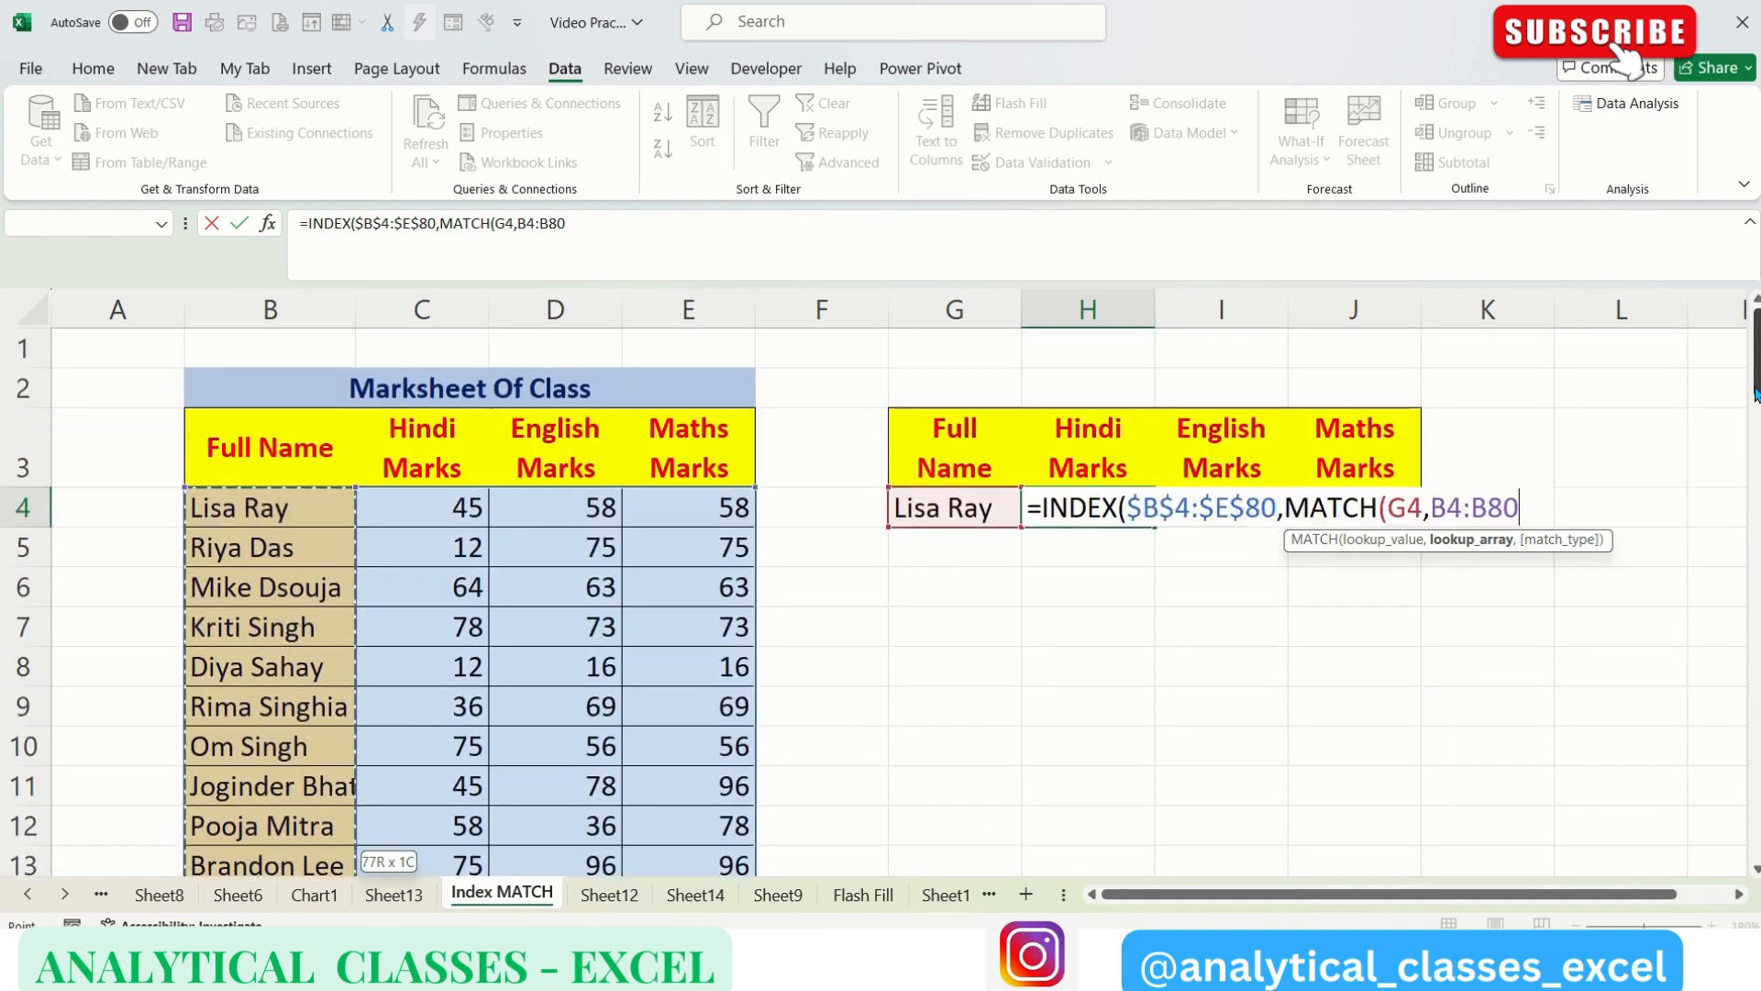
pyautogui.write(',')
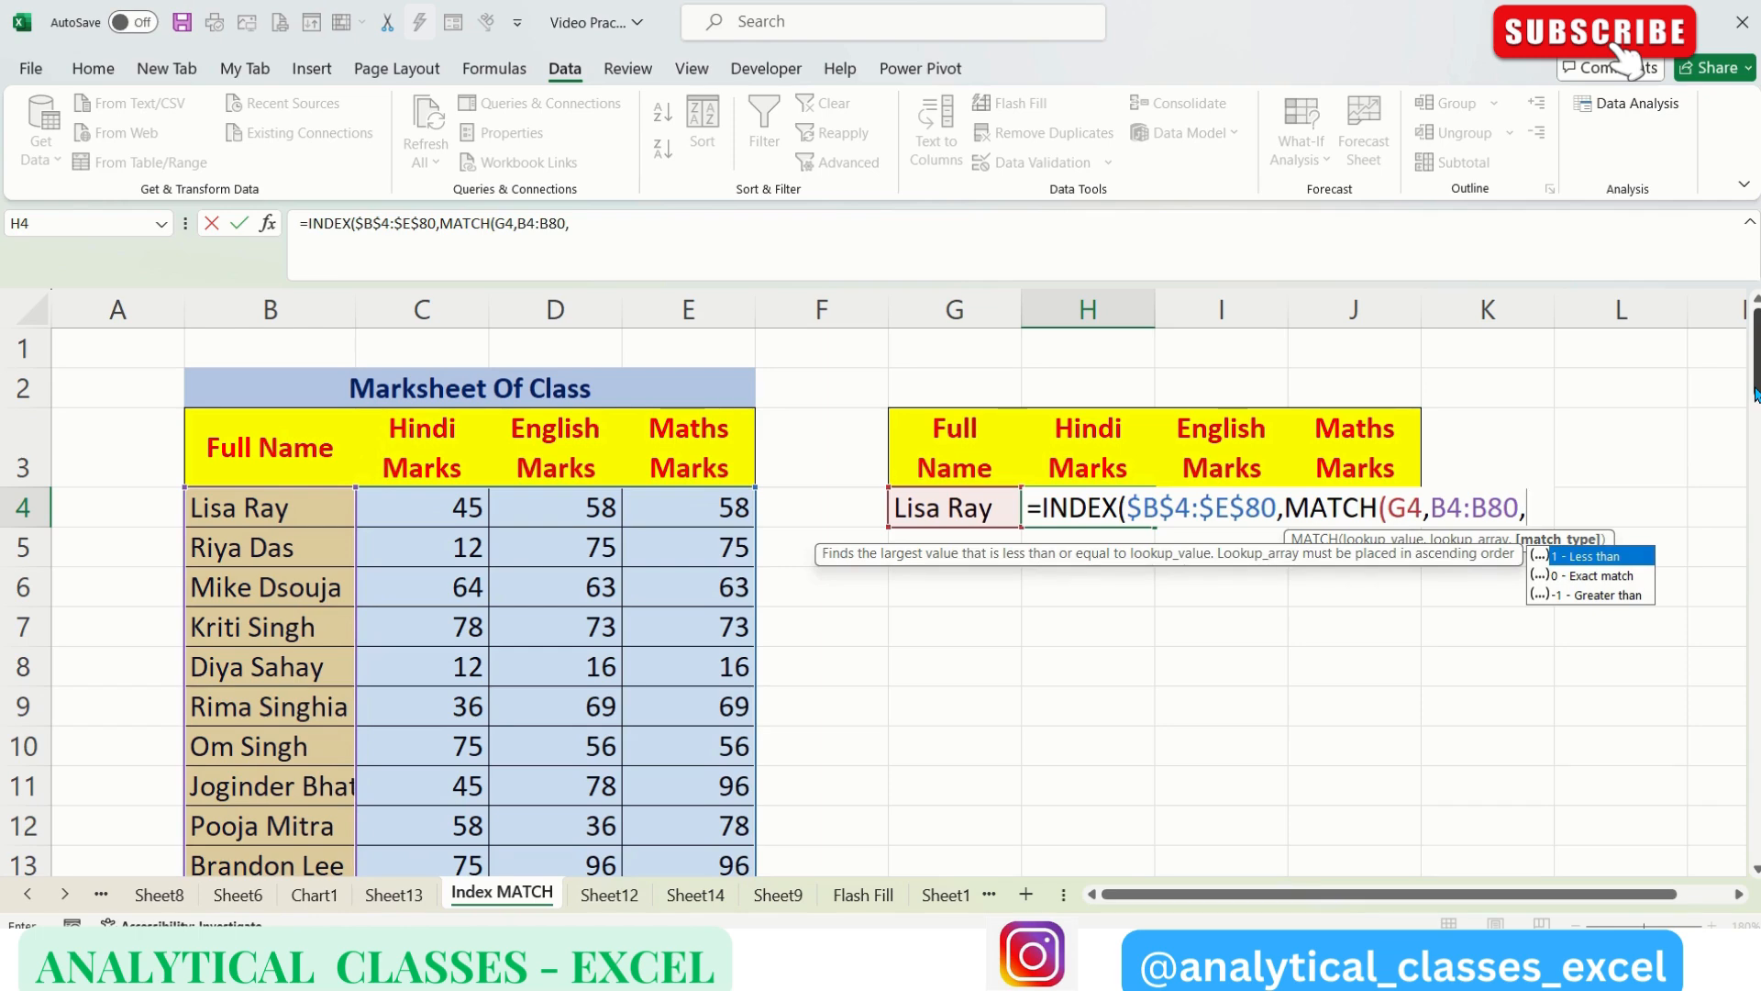
pyautogui.write('0')
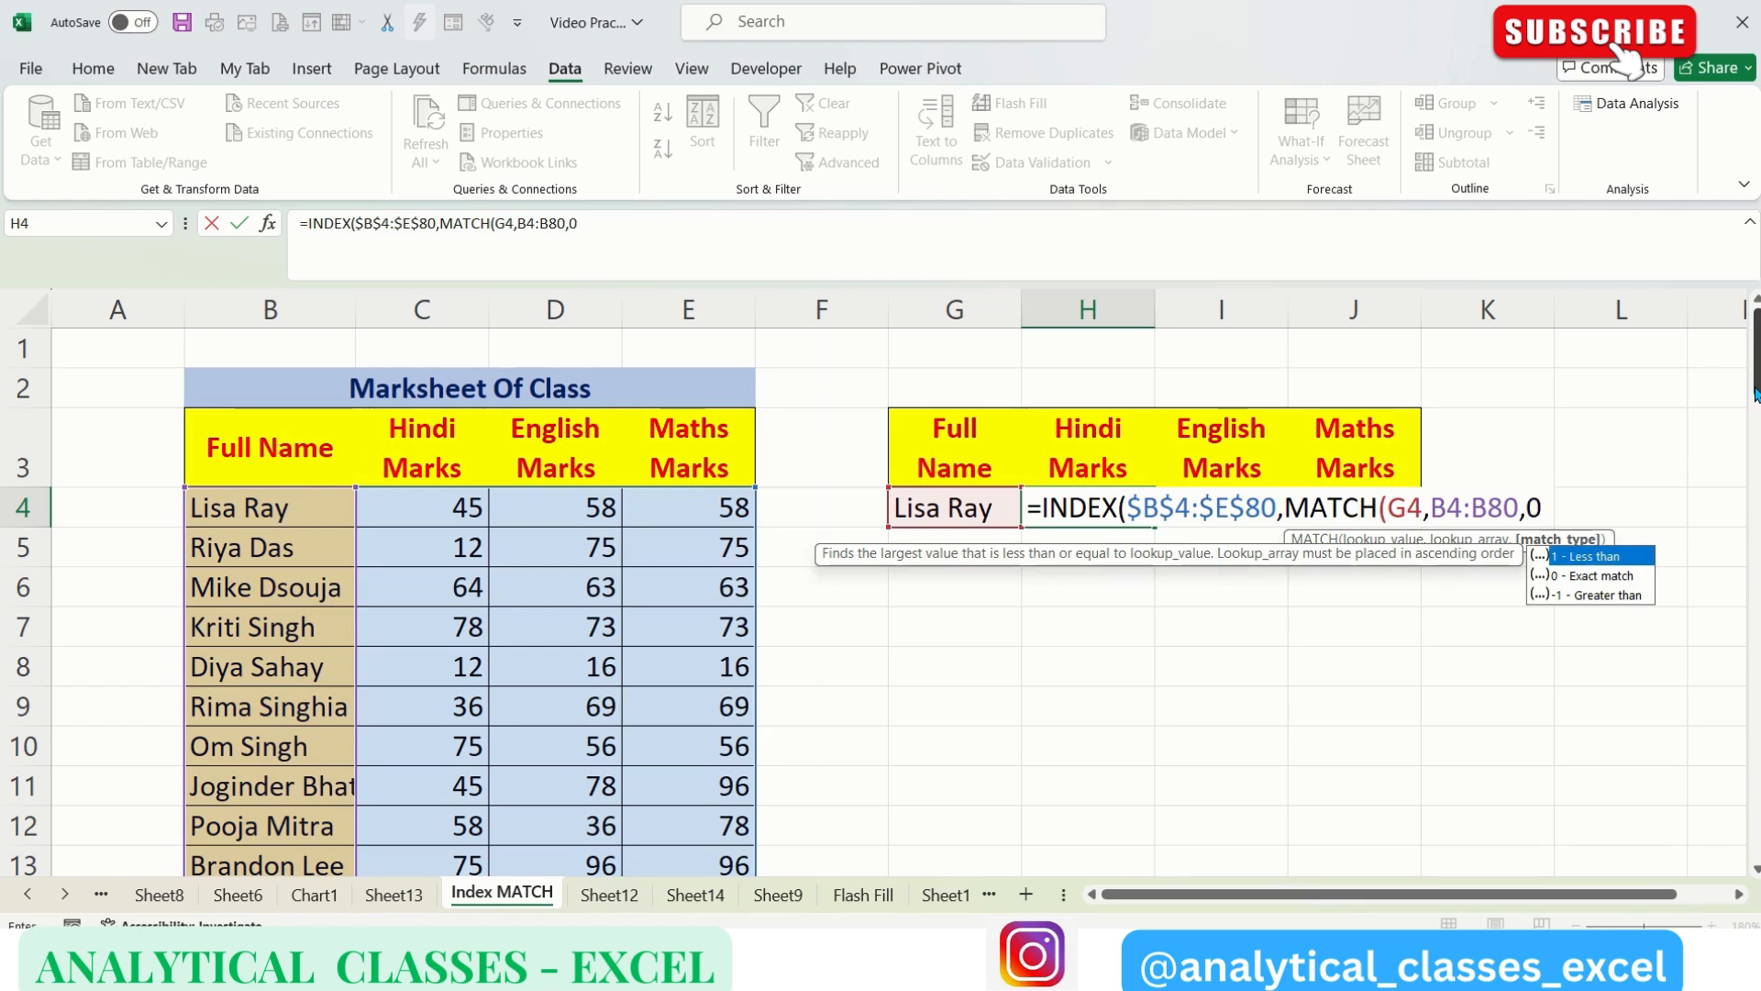
pyautogui.write(')')
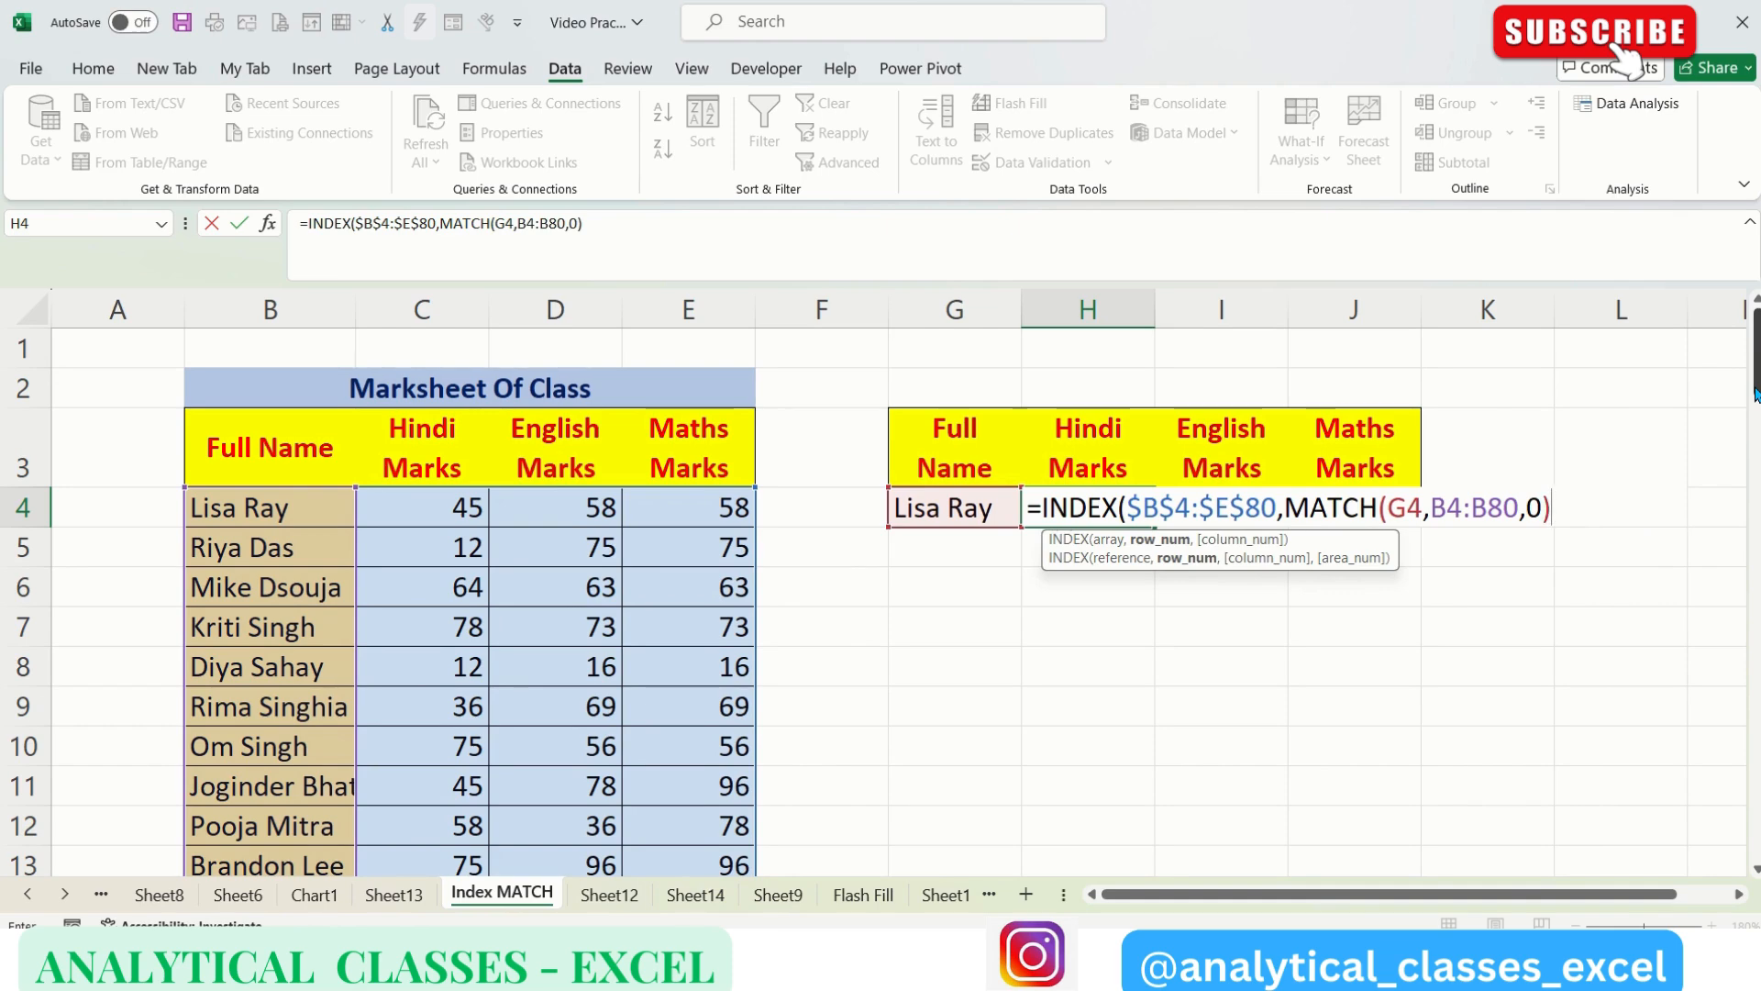
# Add MATCH(H3,B3:E3,0) as the INDEX column number and complete the formula in cell H4.
pyautogui.write(',')
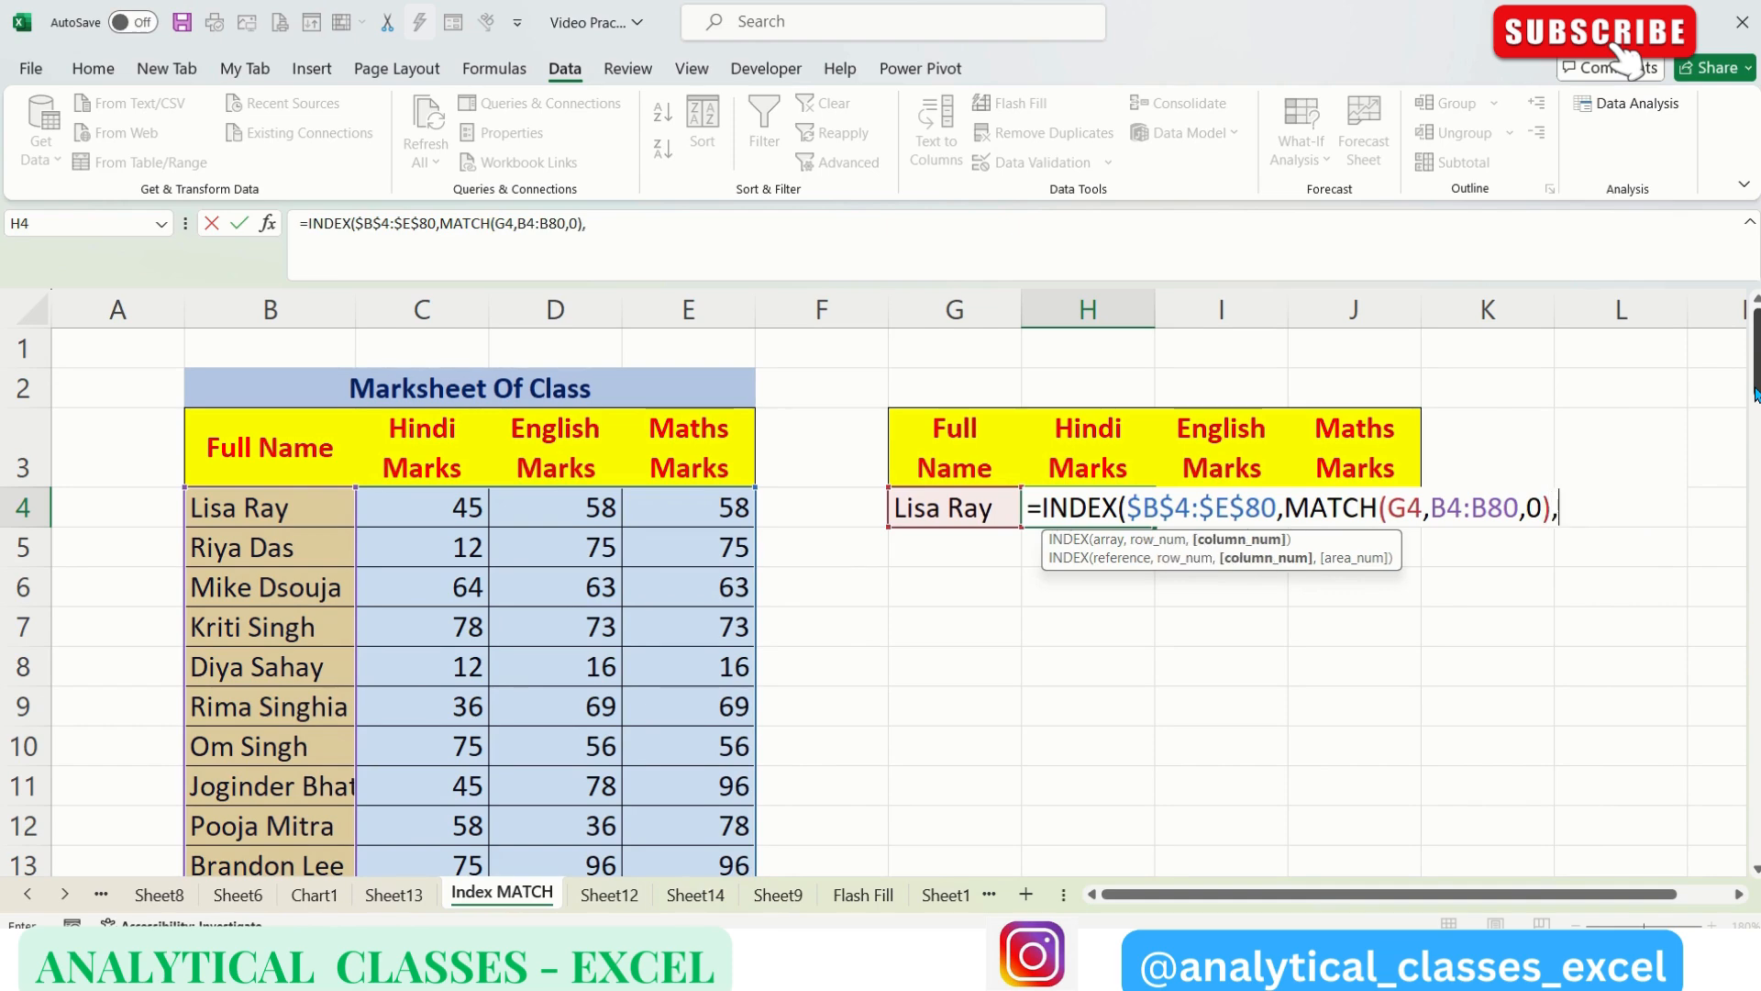
pyautogui.write('match')
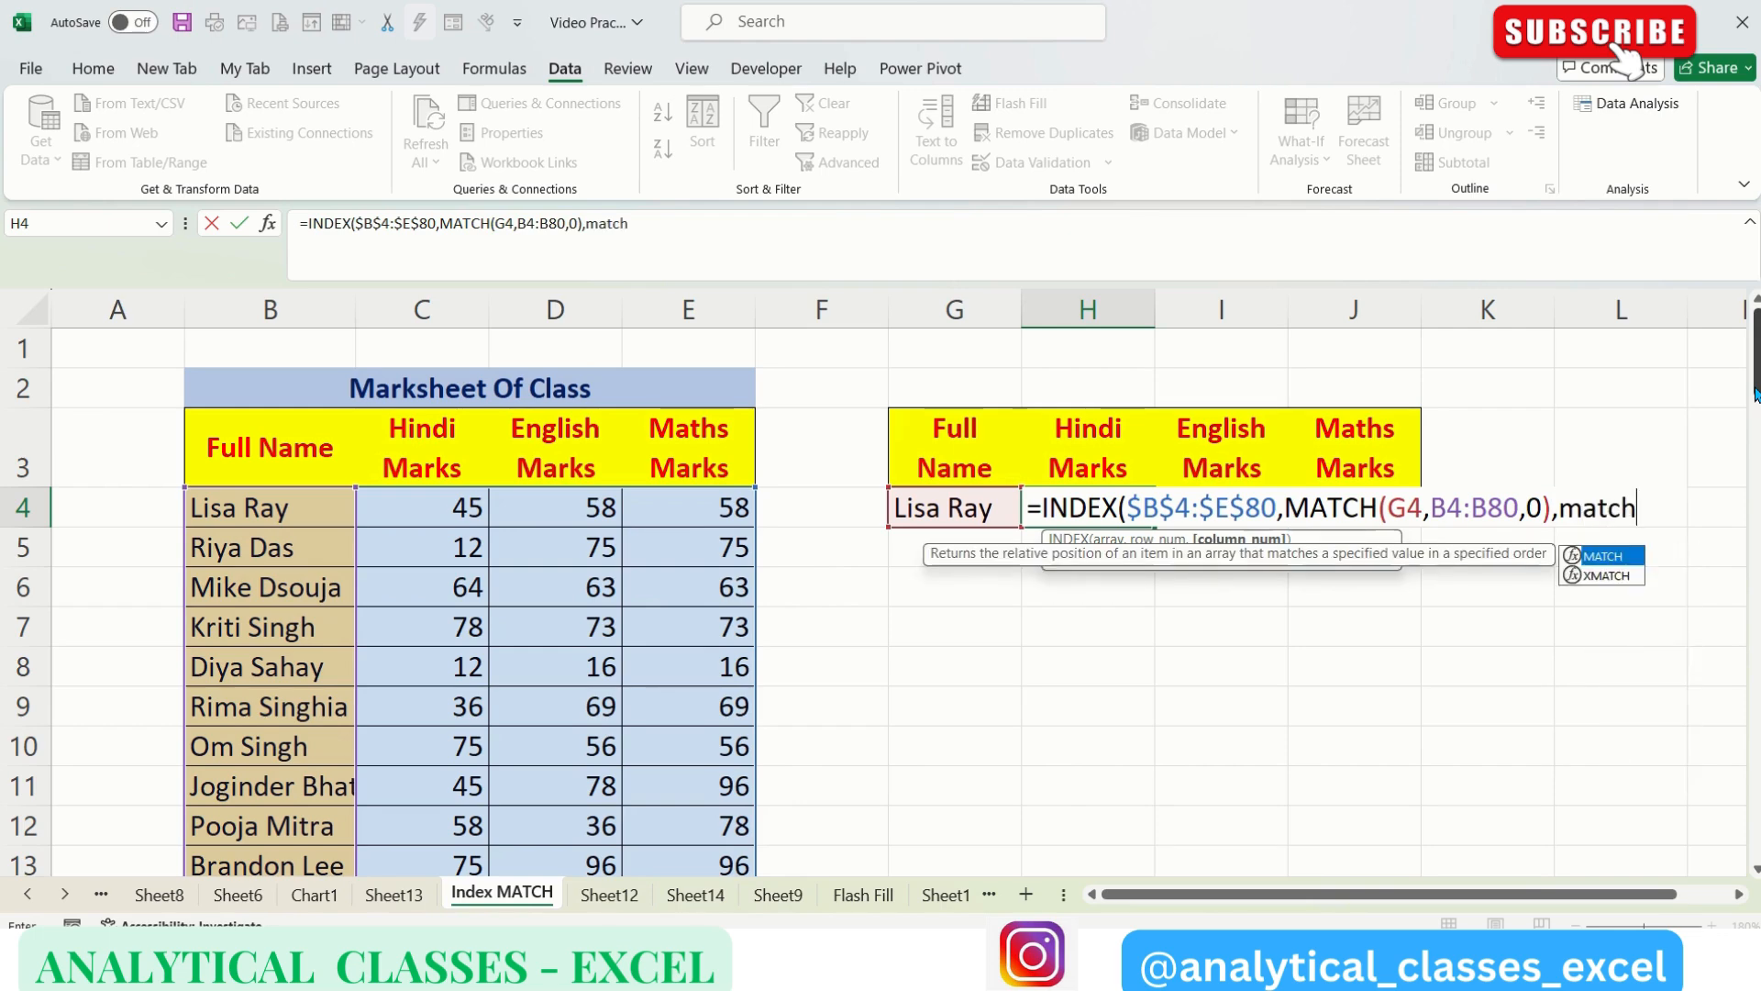
pyautogui.press('Tab')
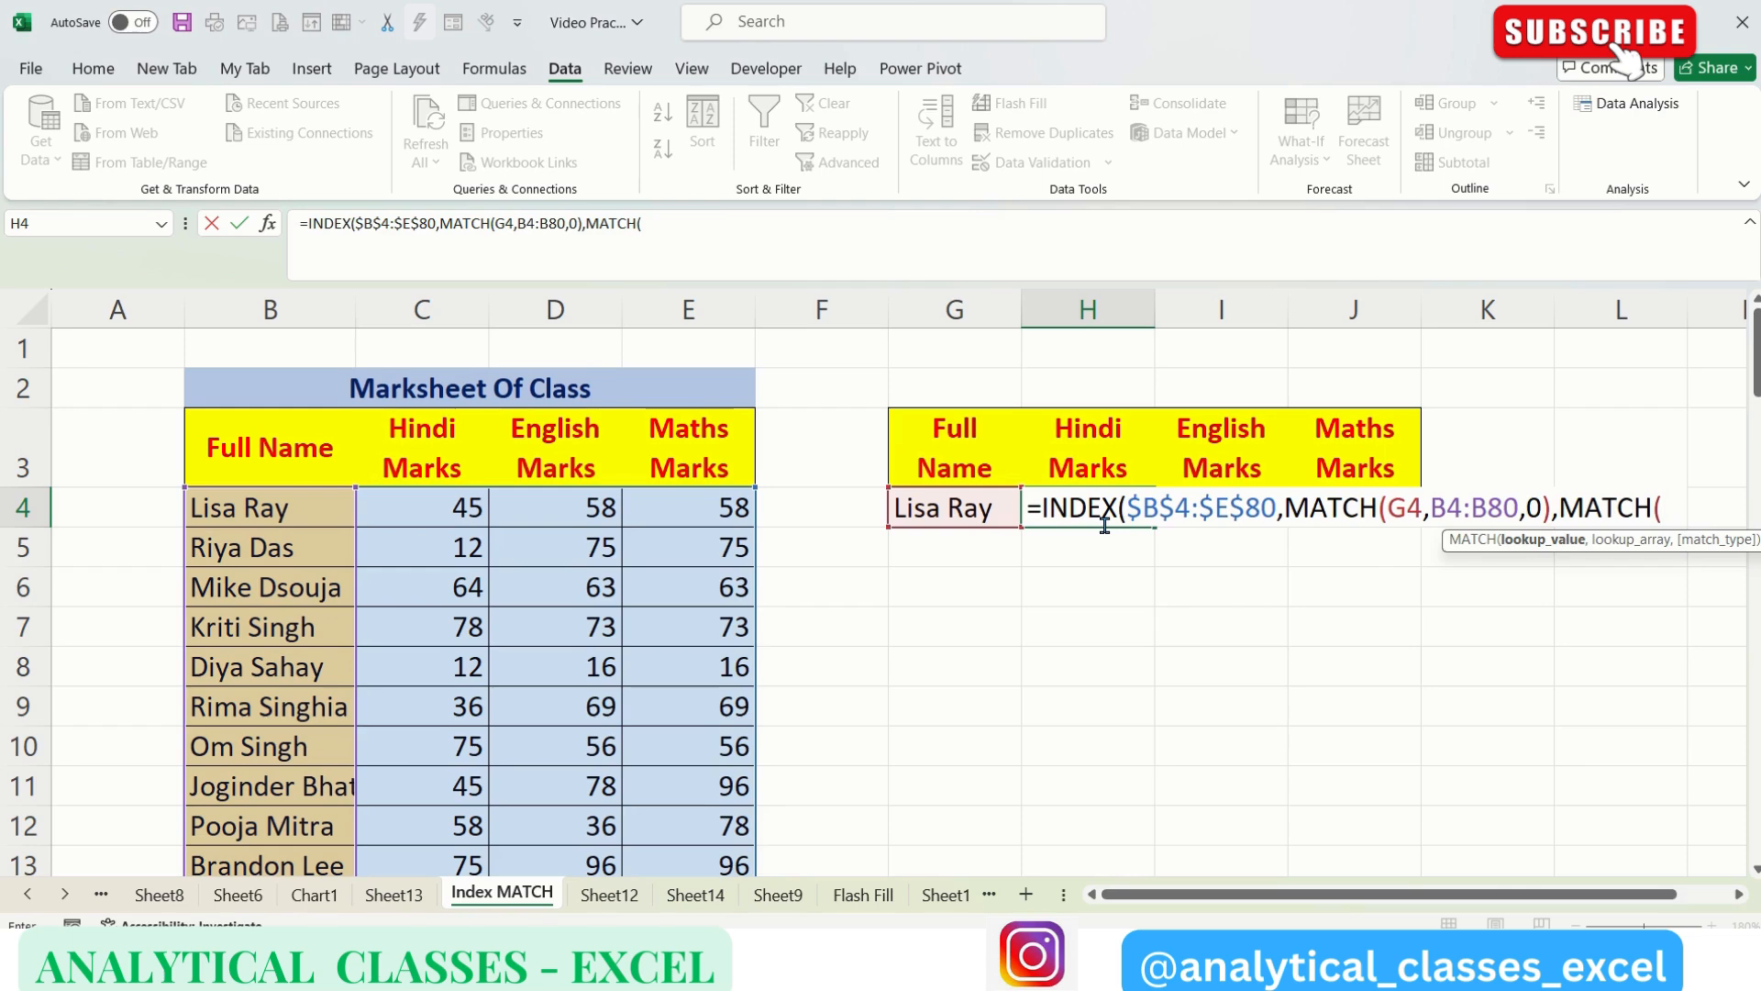
pyautogui.click(1093, 446)
pyautogui.write(',')
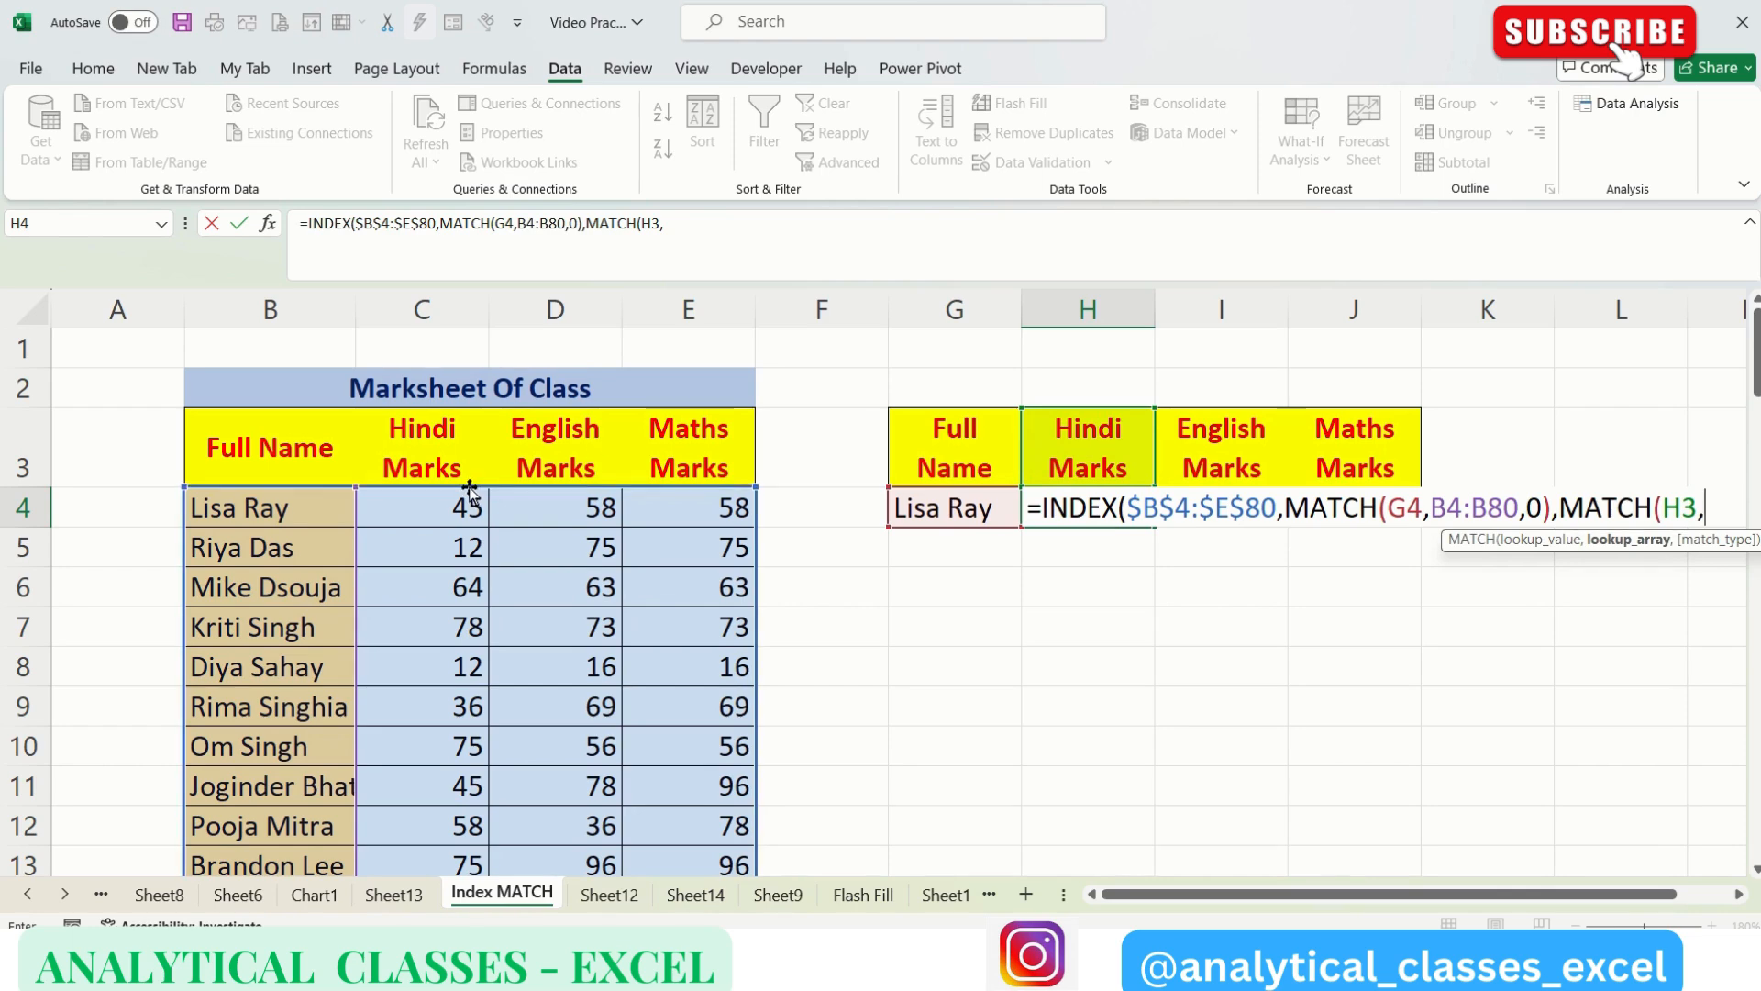
pyautogui.moveTo(265, 443); pyautogui.dragTo(651, 445)
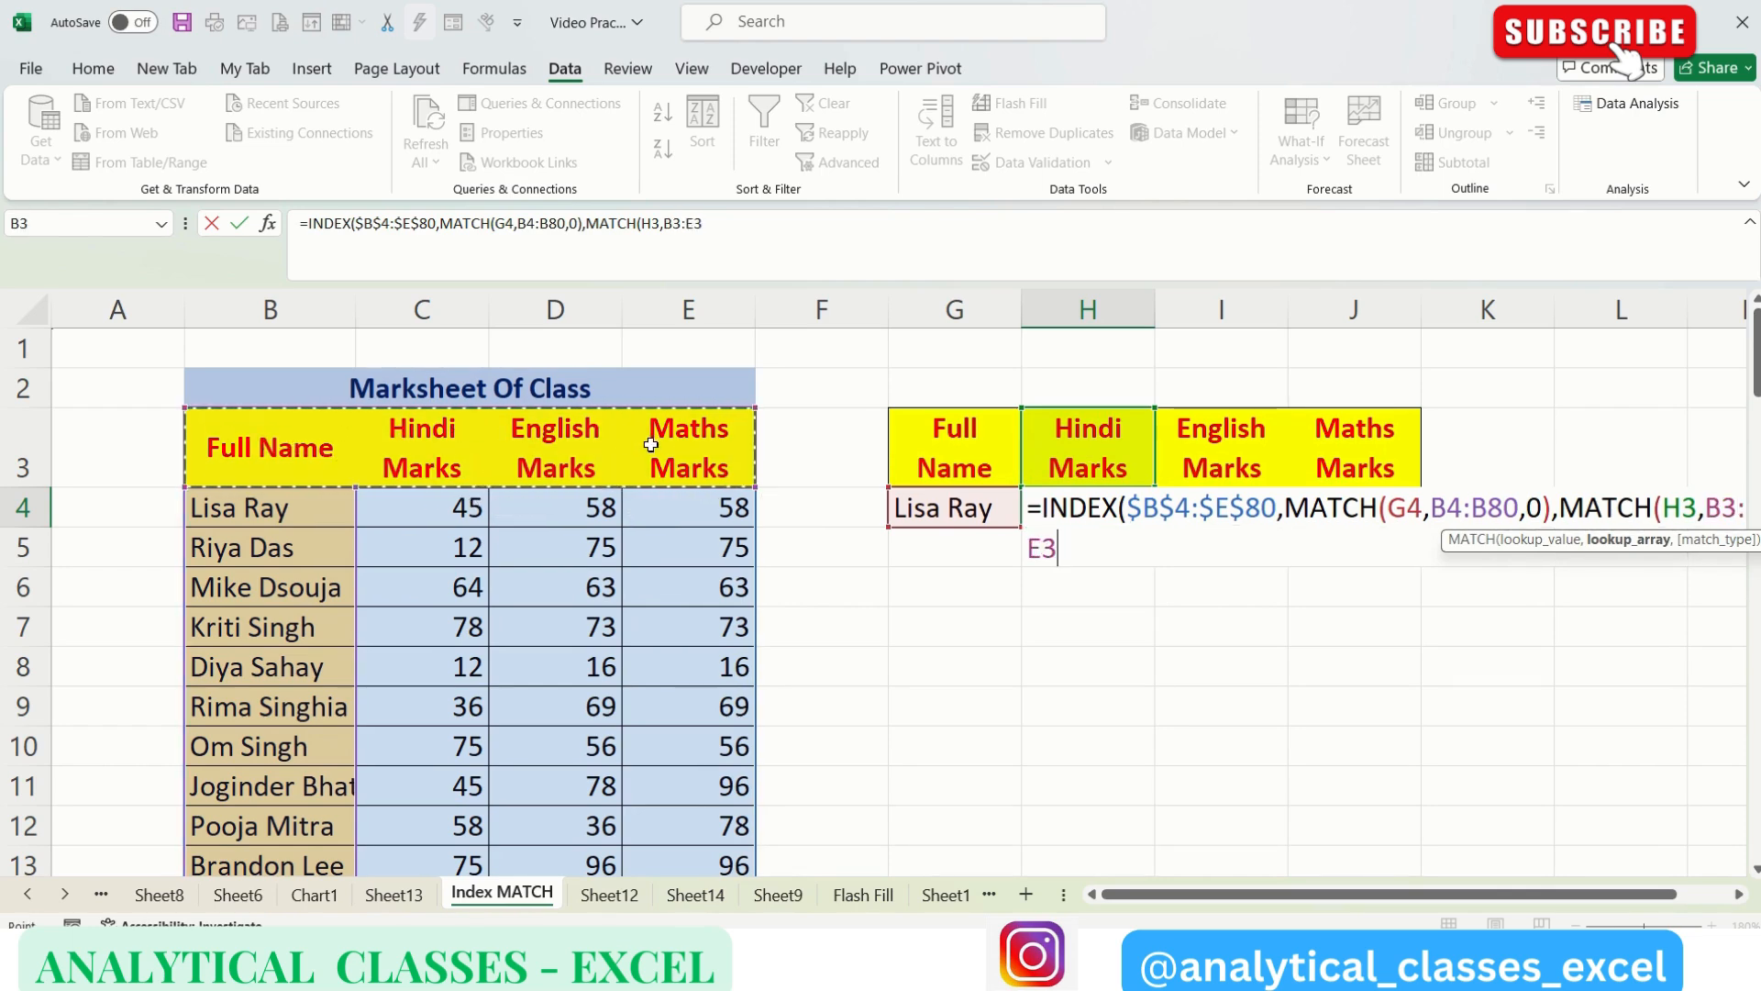
pyautogui.click(759, 224)
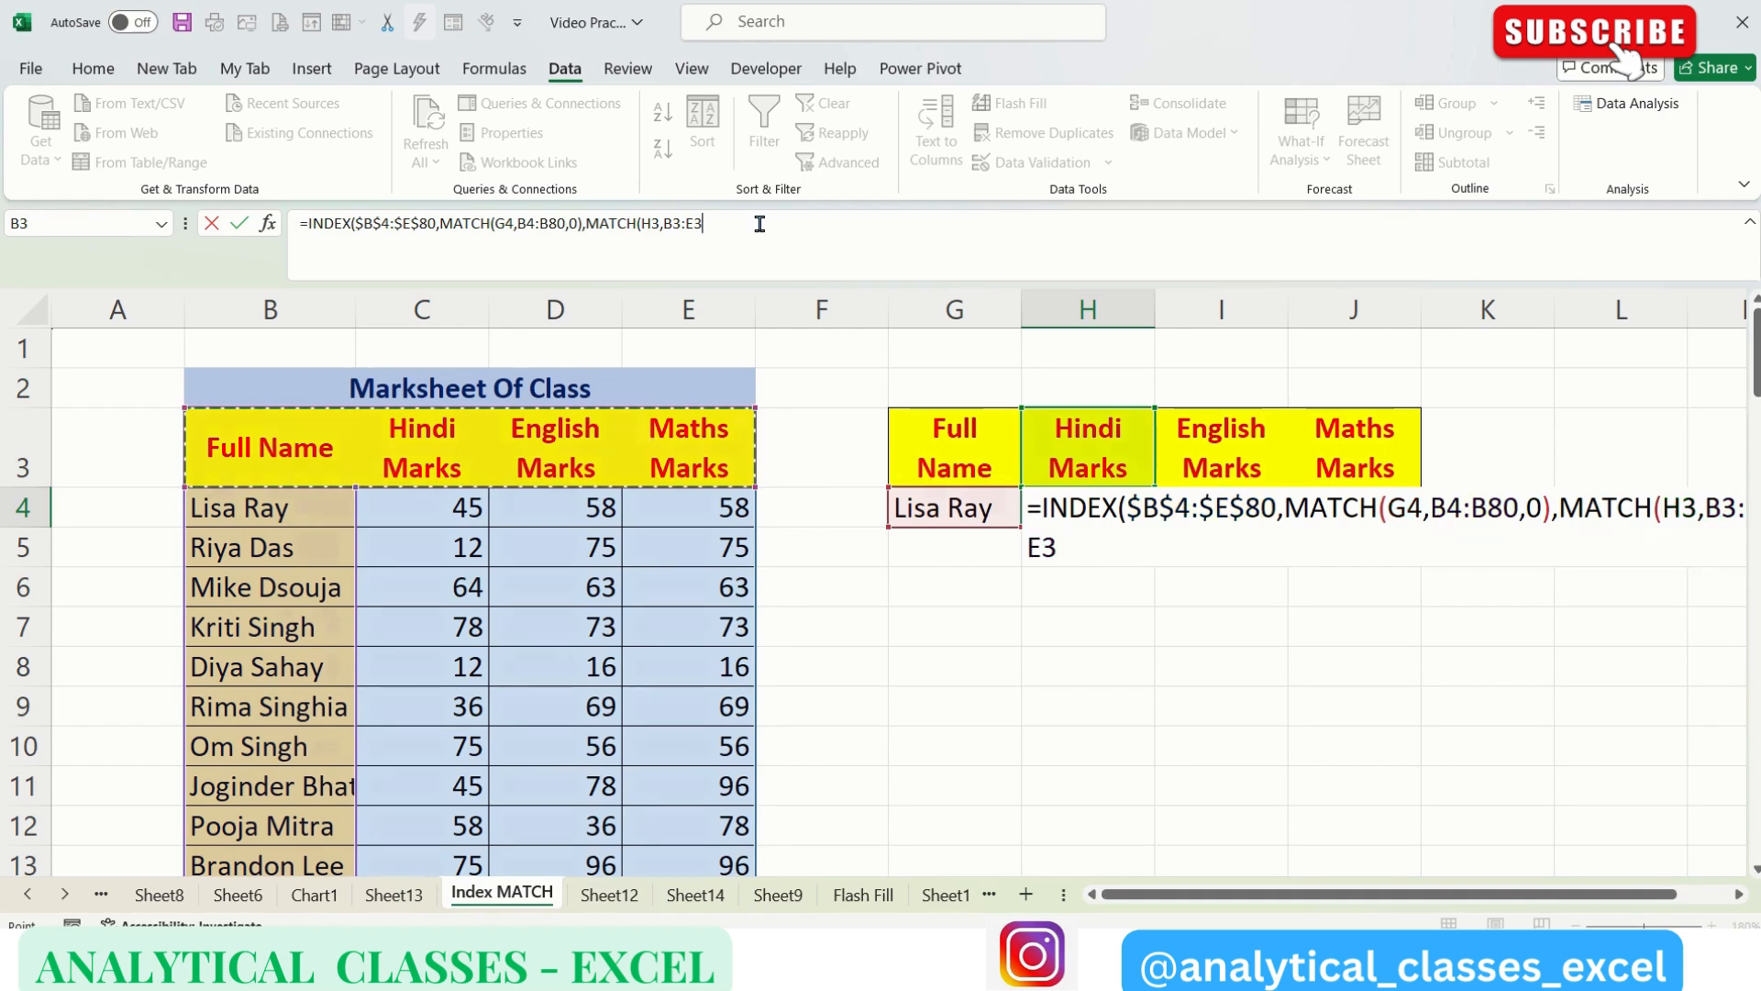
pyautogui.write(',0')
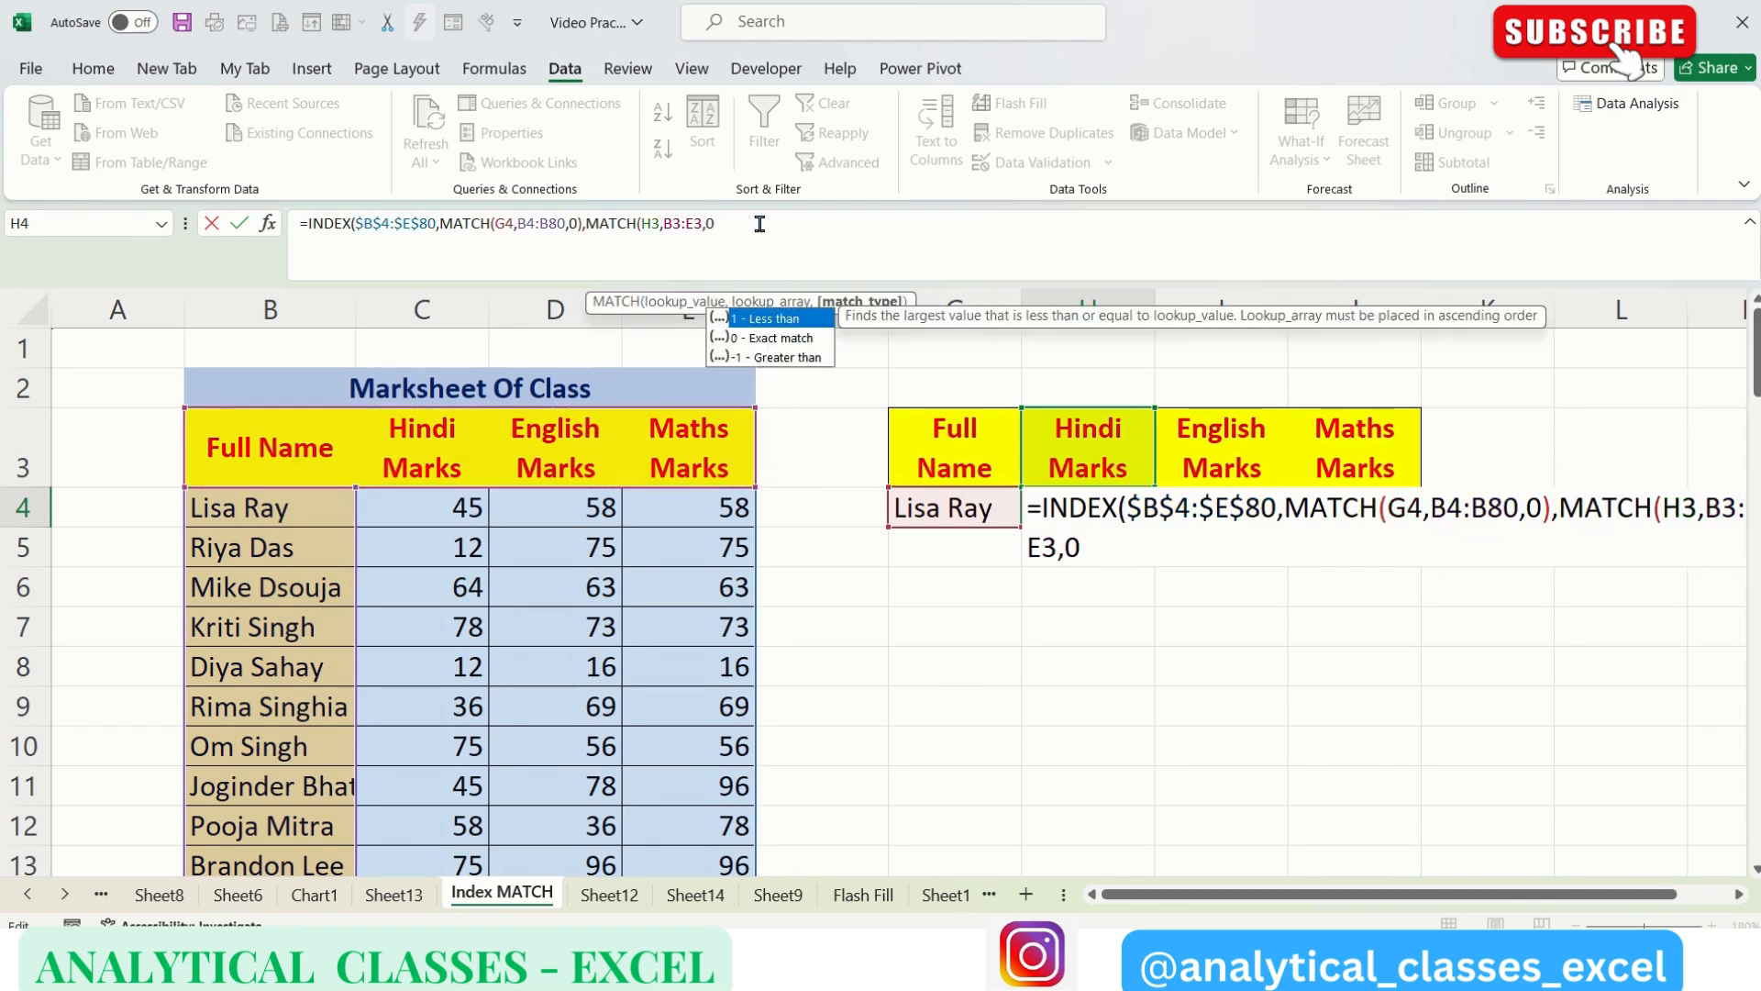
pyautogui.write(')')
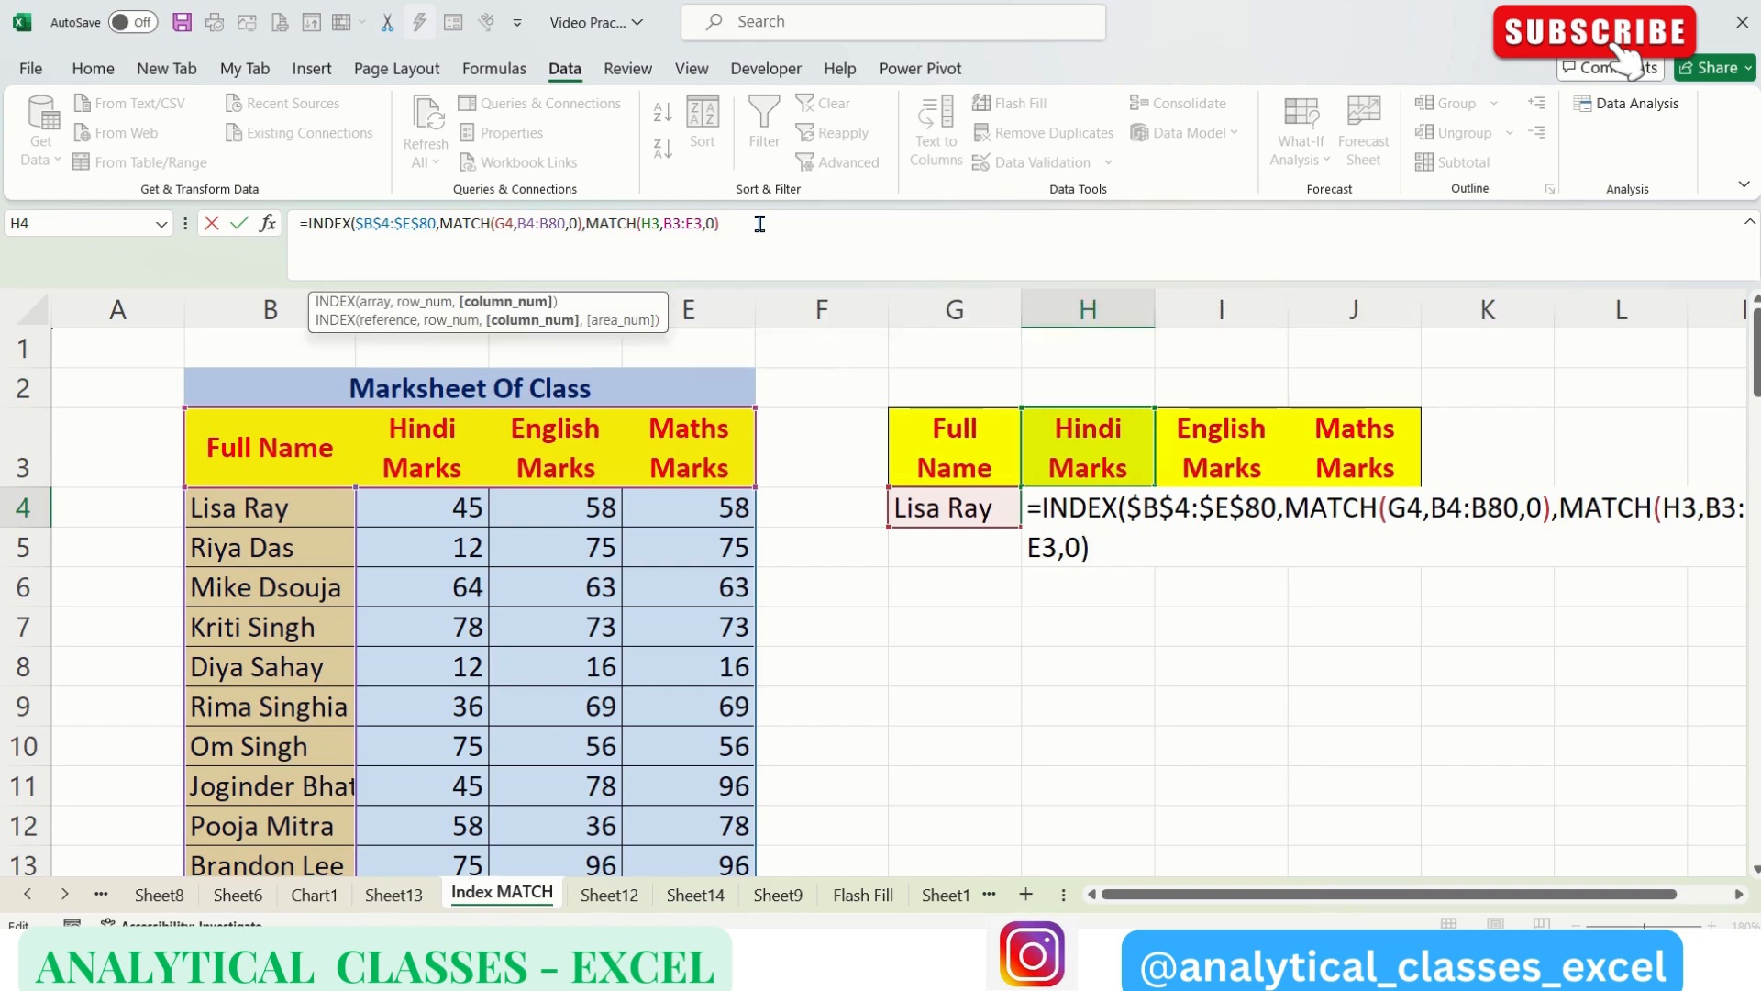
pyautogui.write(')')
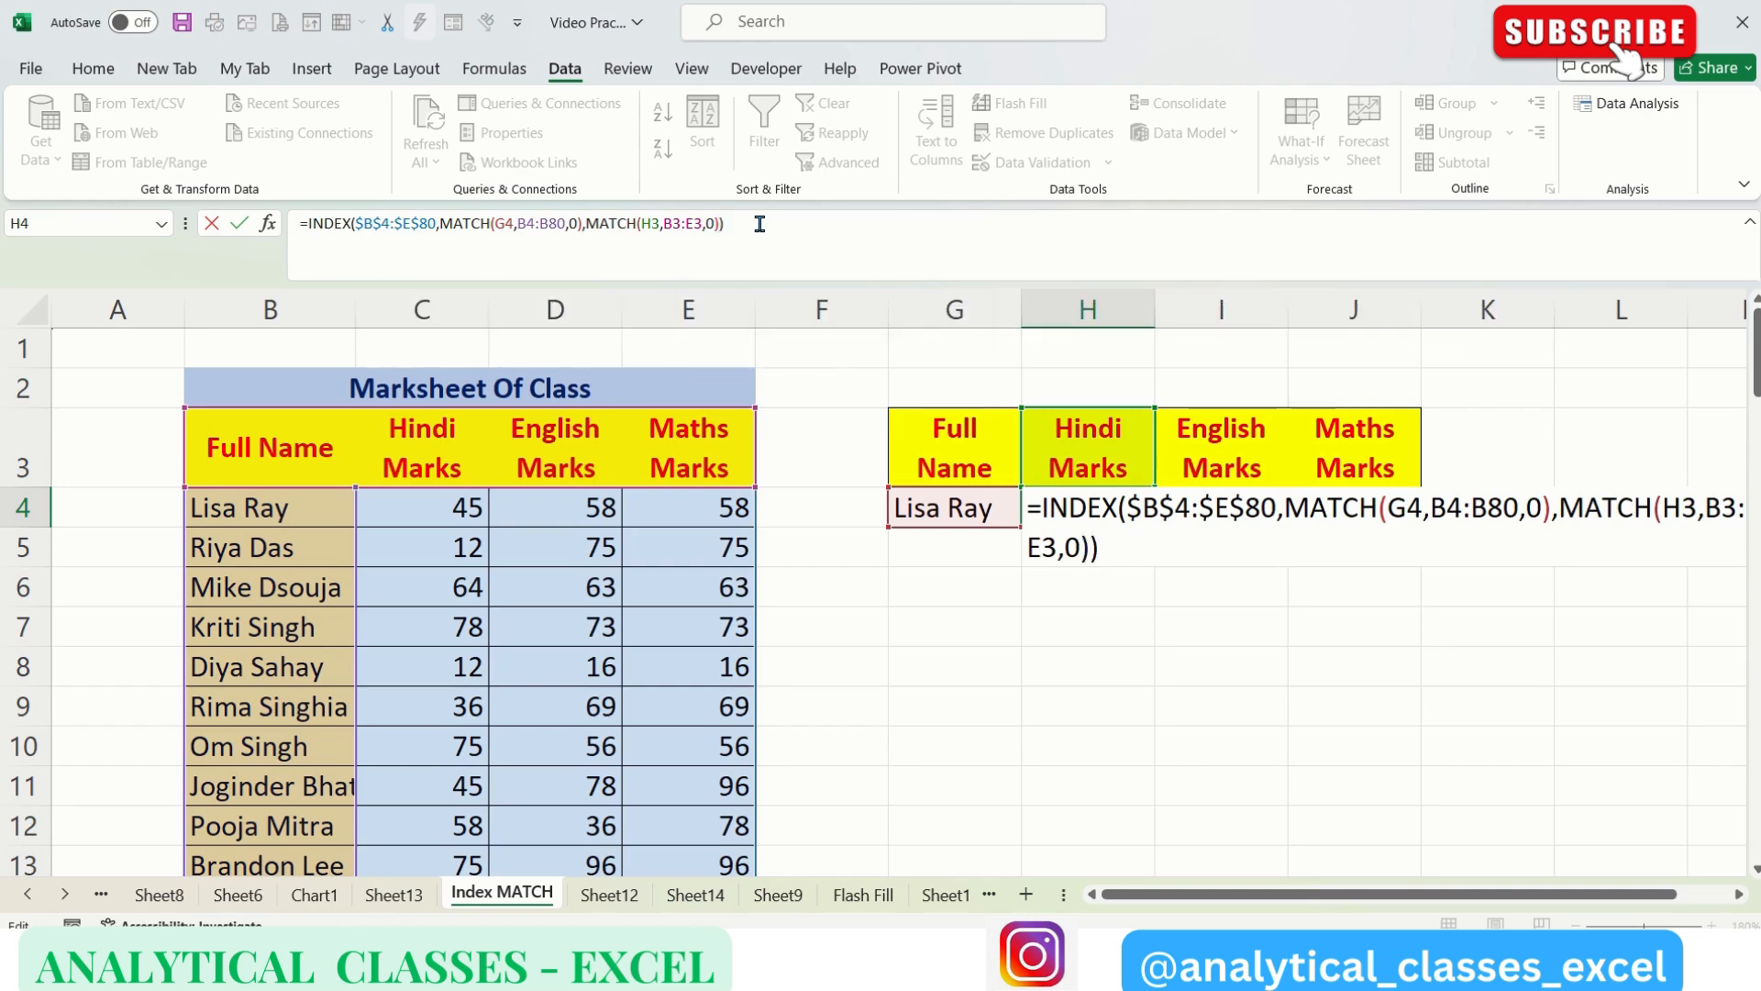
pyautogui.press('Return')
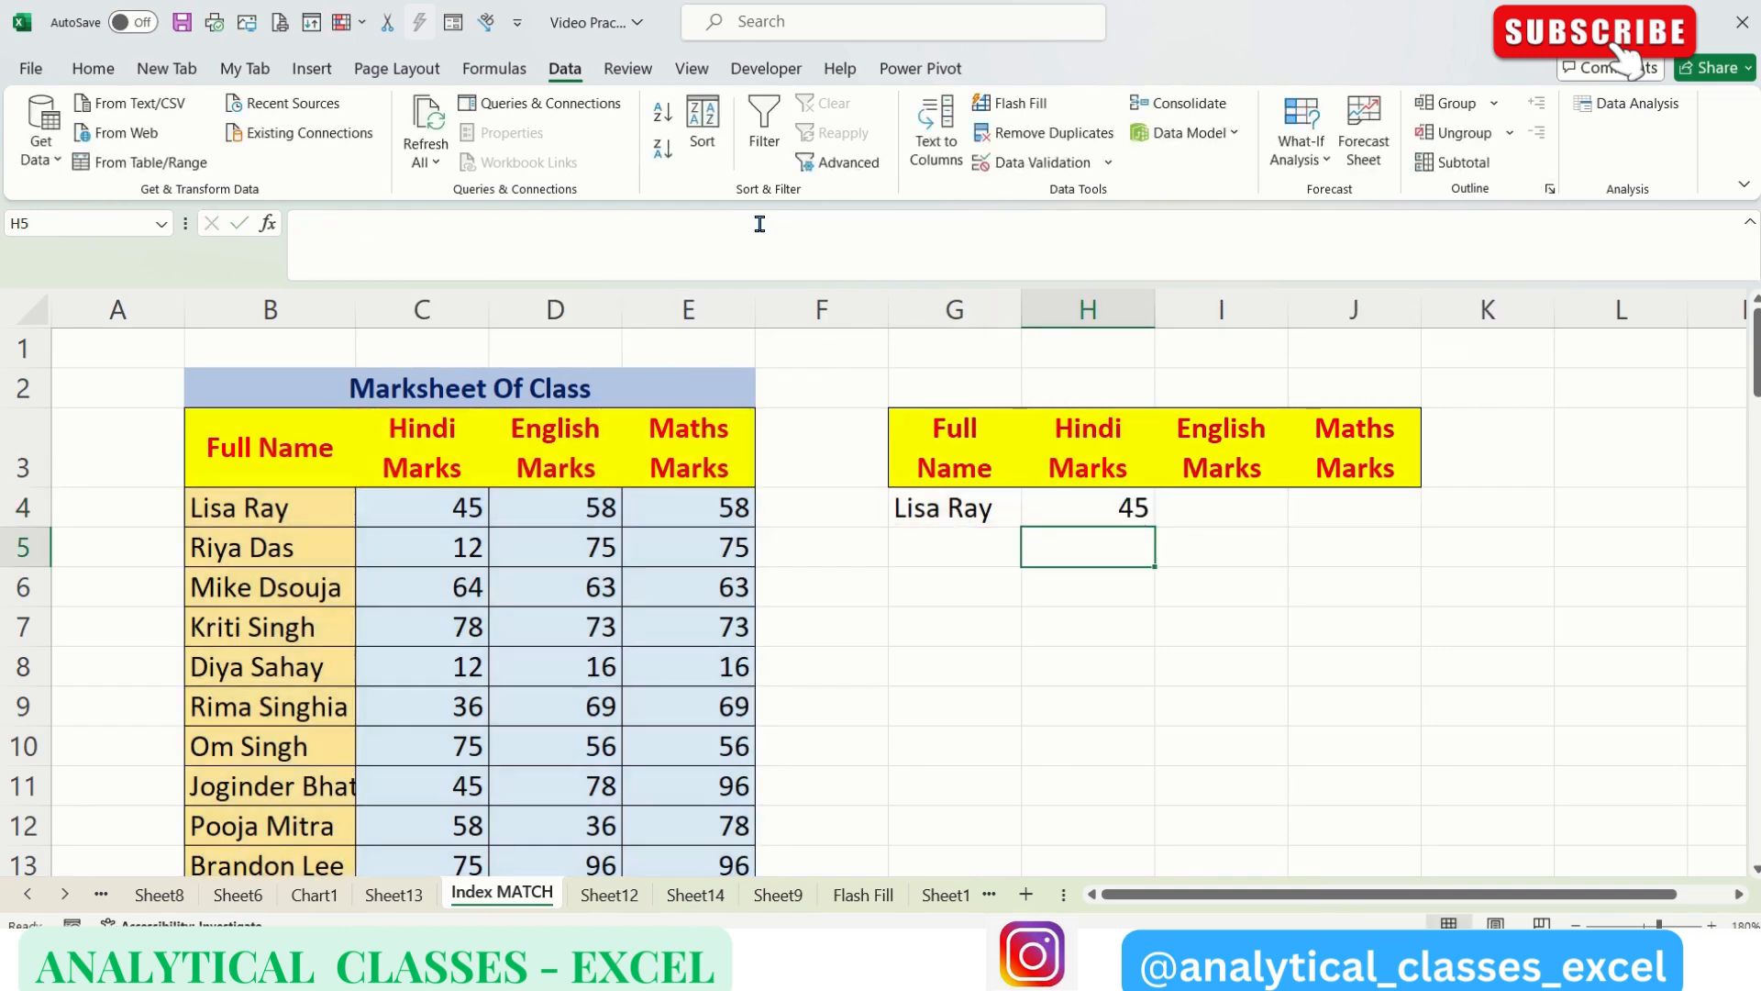
# Copy the Hindi Marks formula from H4 into I4 and J4.
pyautogui.press('Up')
pyautogui.hotkey('ctrl', 'c')
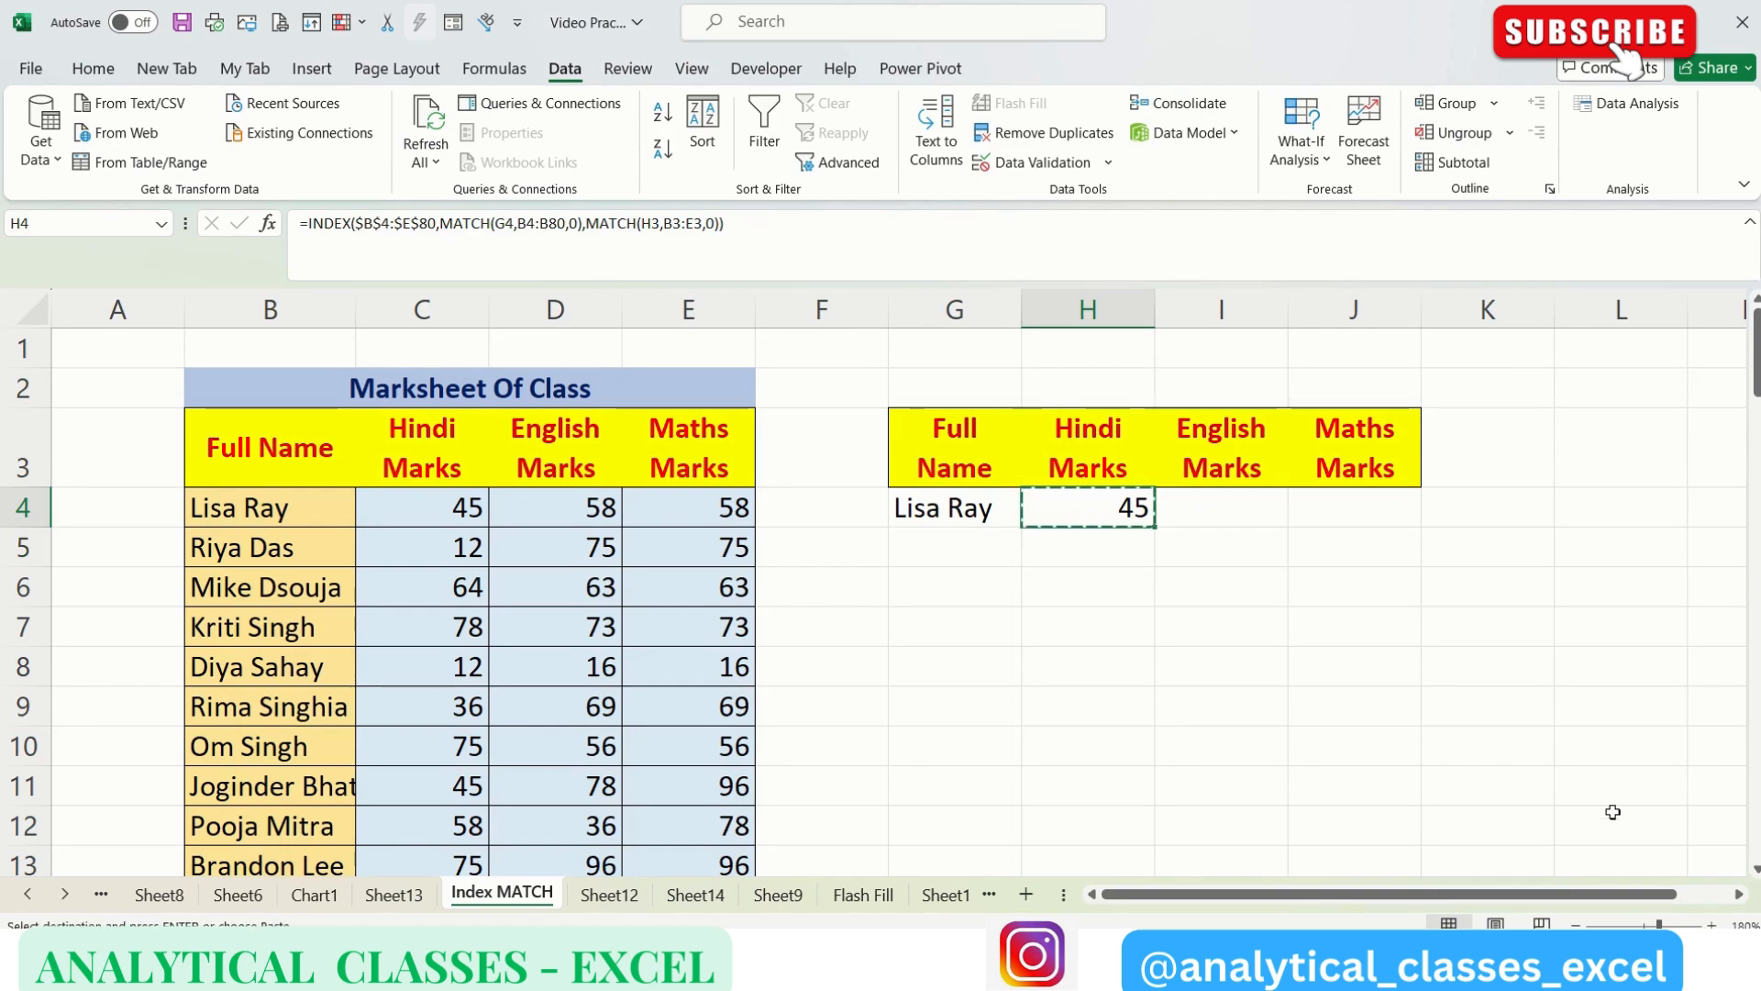
pyautogui.click(1354, 626)
pyautogui.click(1050, 506)
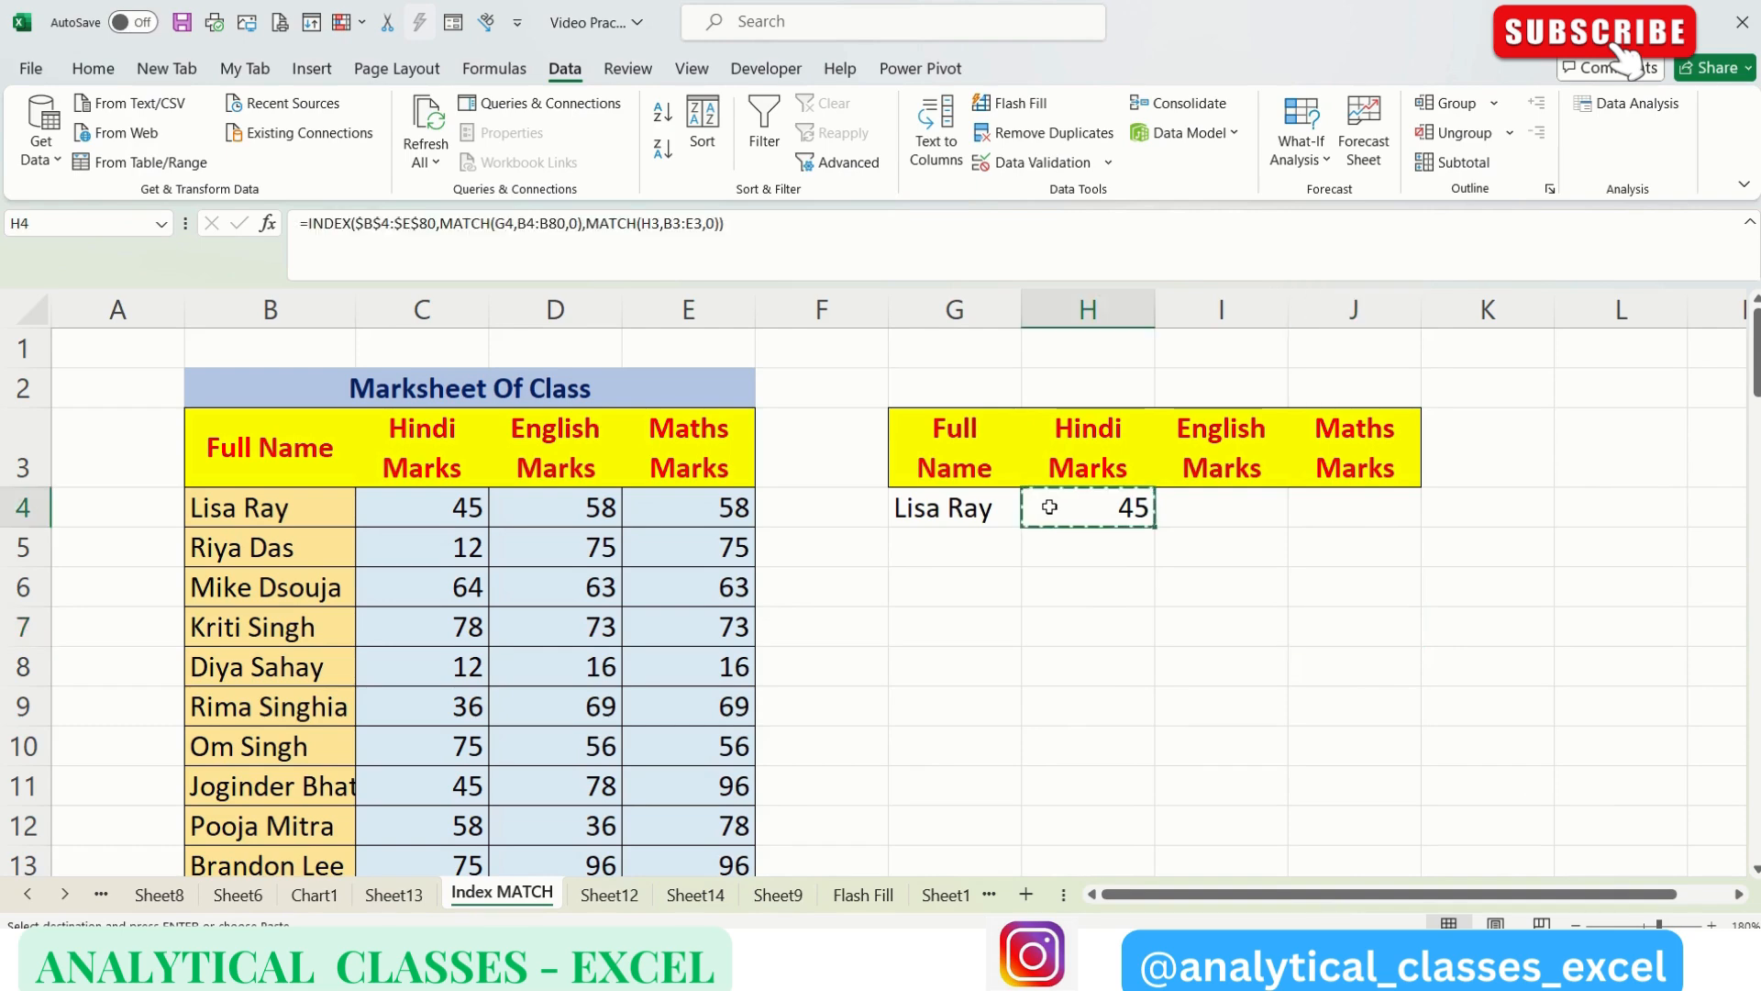
pyautogui.press('Right')
pyautogui.hotkey('ctrl', 'v')
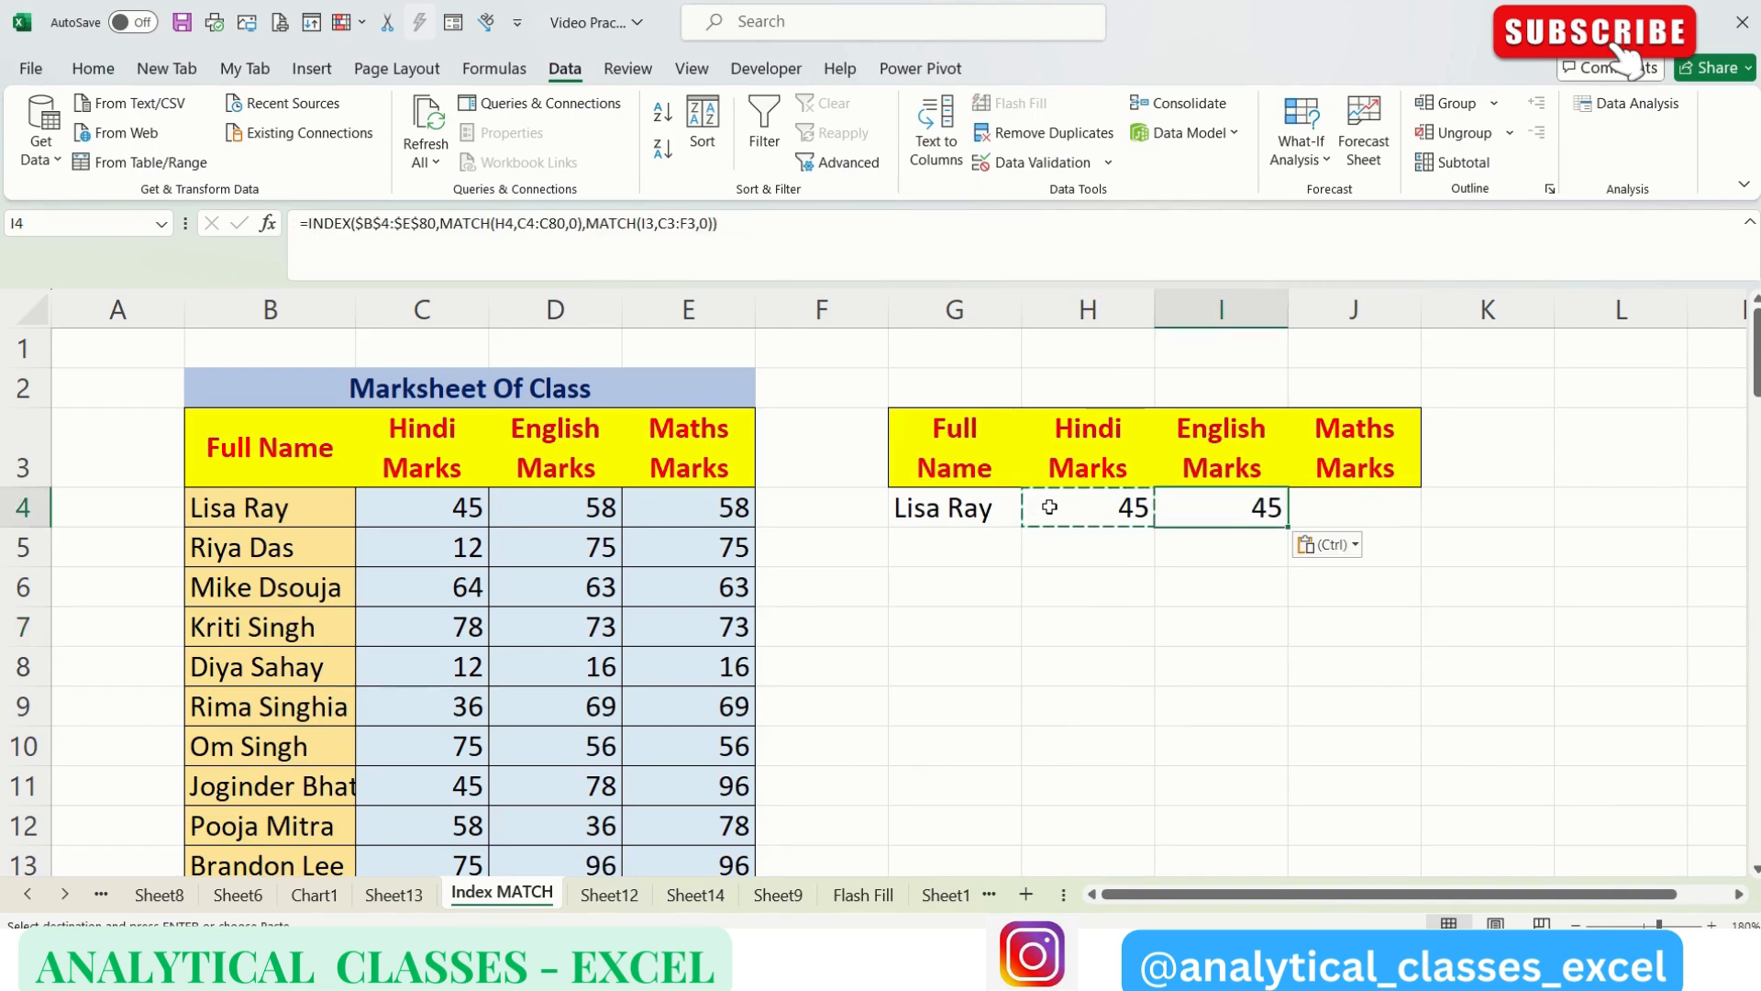
pyautogui.press('Right')
pyautogui.hotkey('ctrl', 'v')
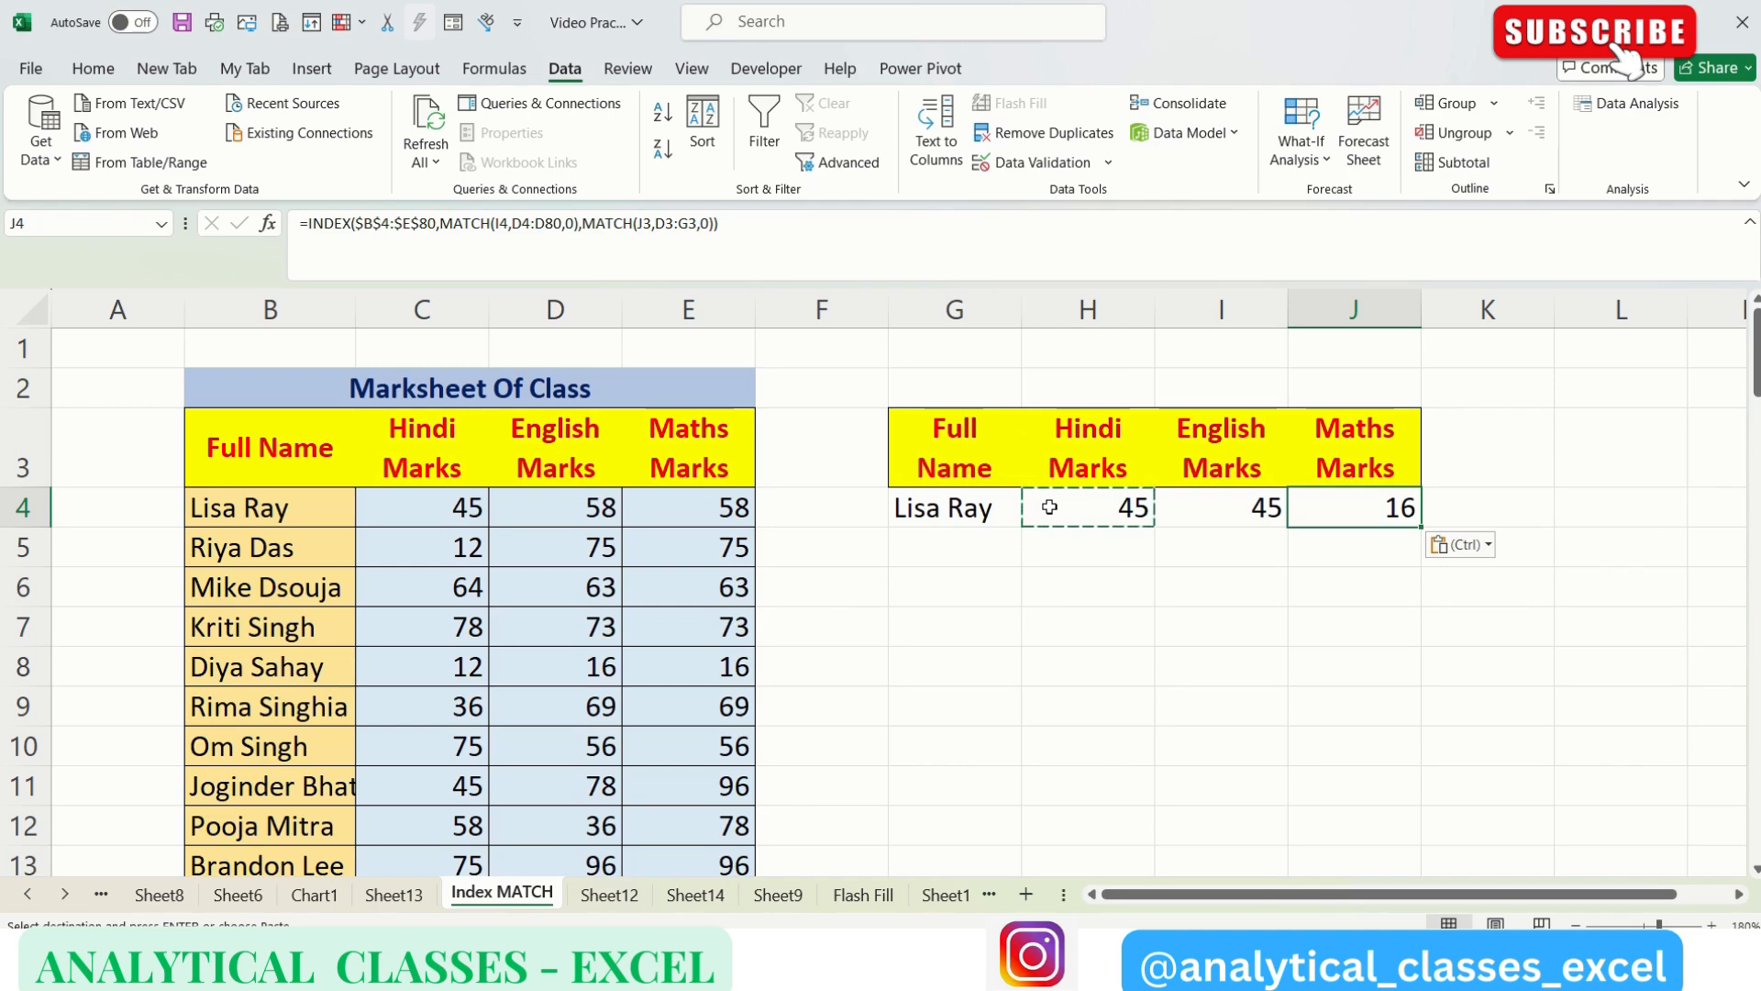
# Clear the pasted formulas from J4 and I4.
pyautogui.press('Delete')
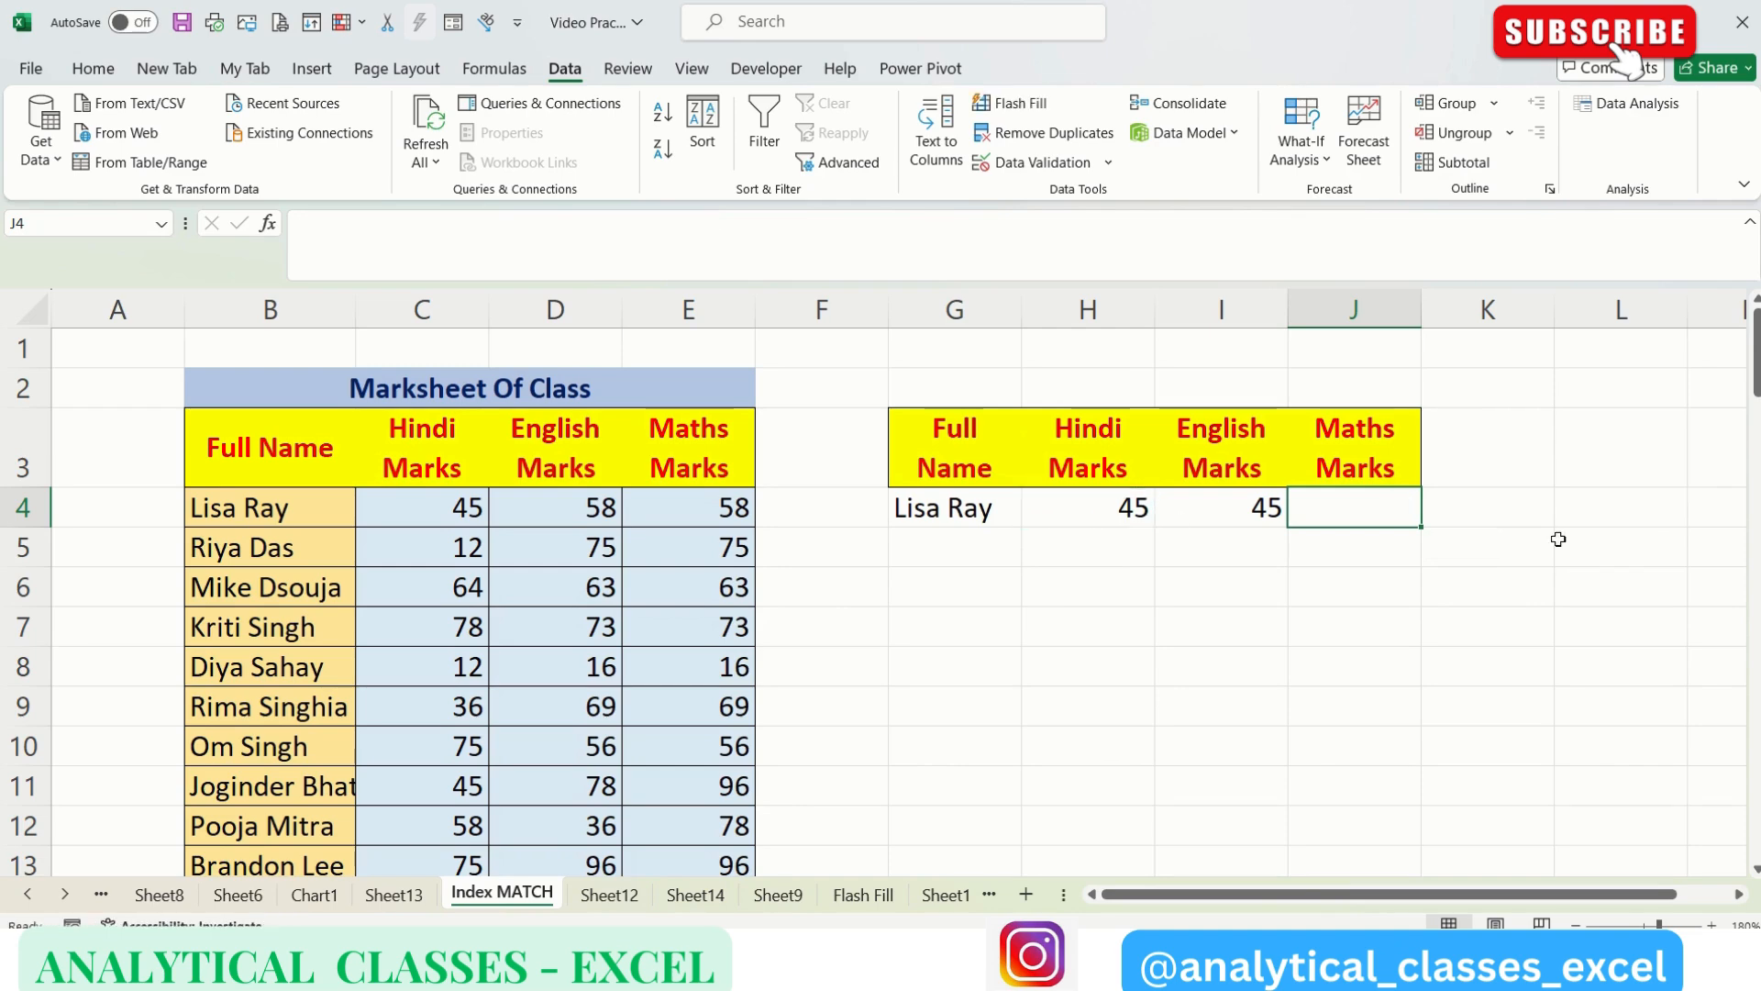
pyautogui.press('Left')
pyautogui.press('Delete')
pyautogui.press('Left')
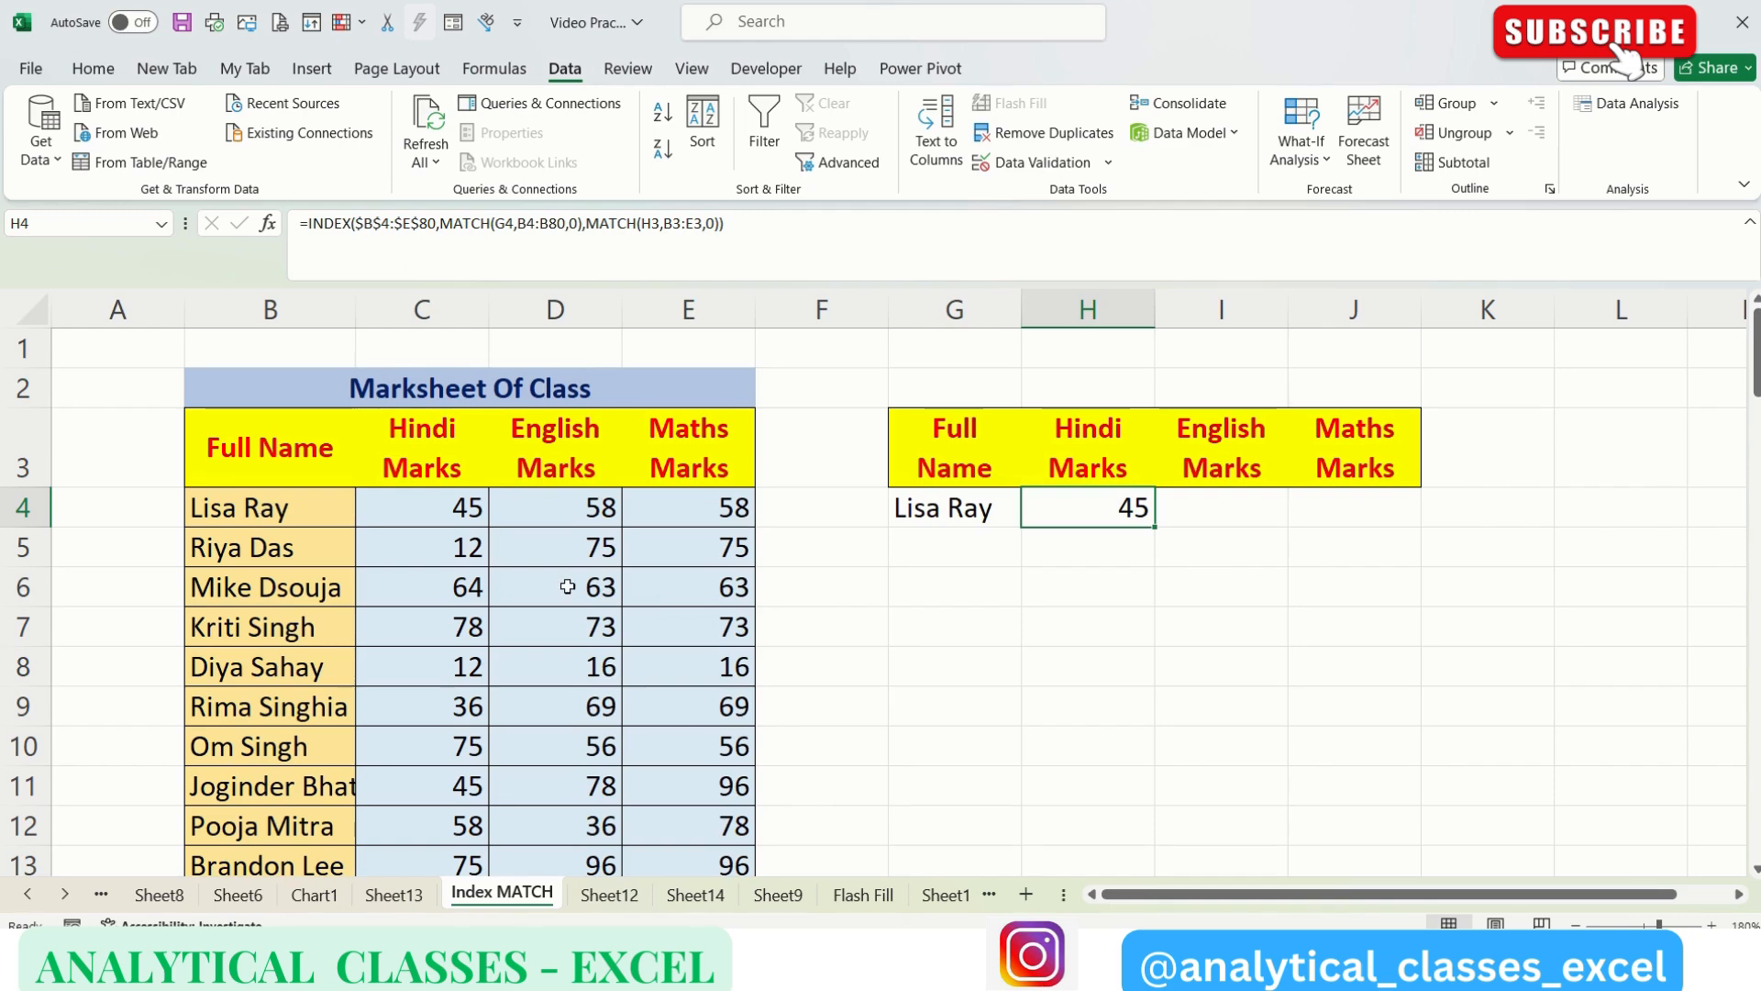
# Make the first MATCH's lookup value and array in H4 absolute as $G$4 and $B$4:$B$80.
pyautogui.click(507, 226)
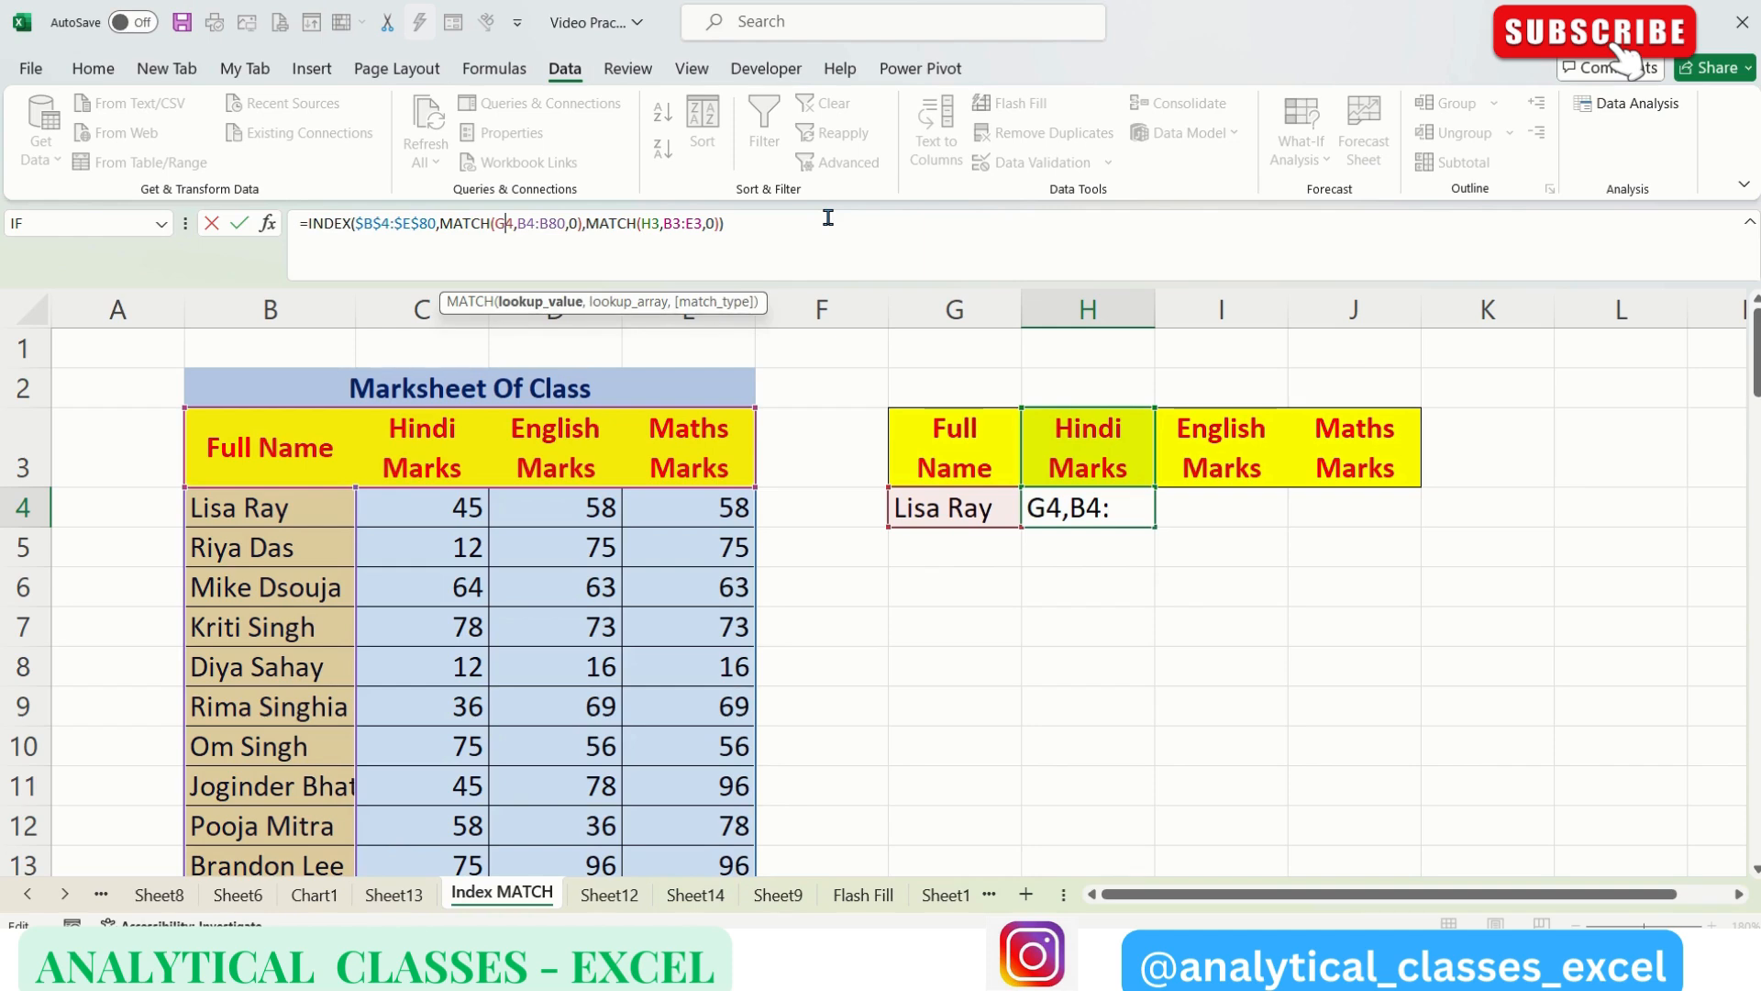
pyautogui.press('F4')
pyautogui.press('Right')
pyautogui.press('Right')
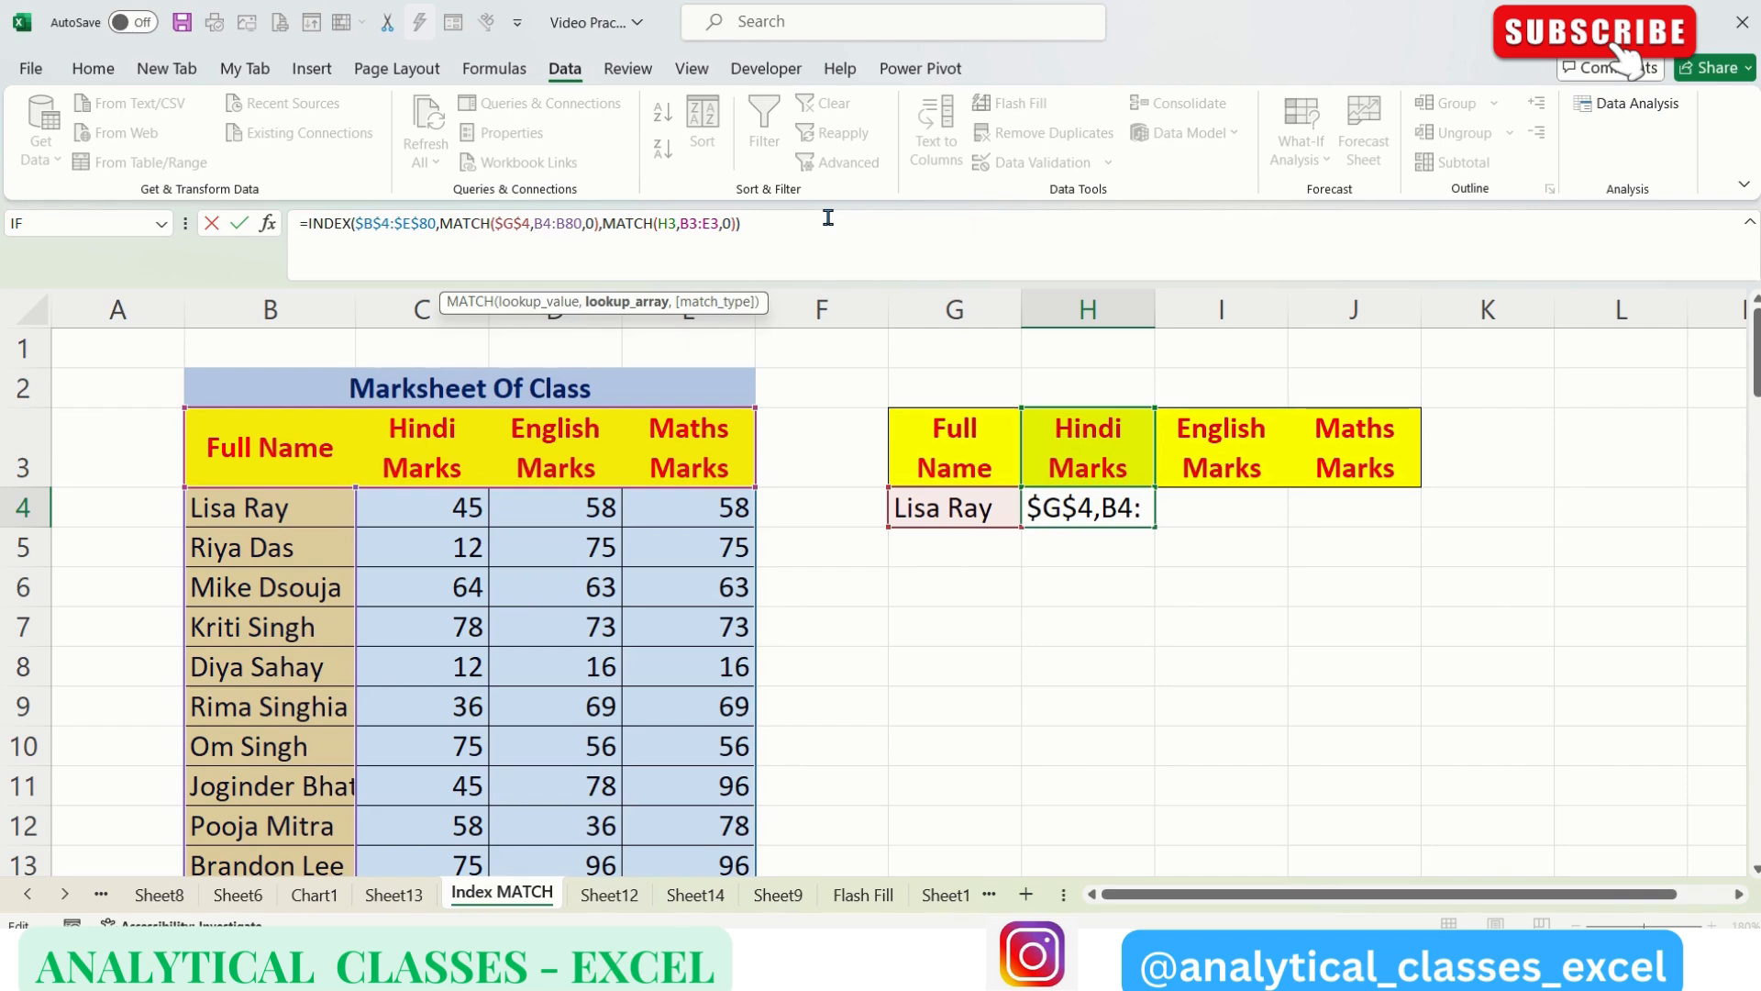
pyautogui.press('F4')
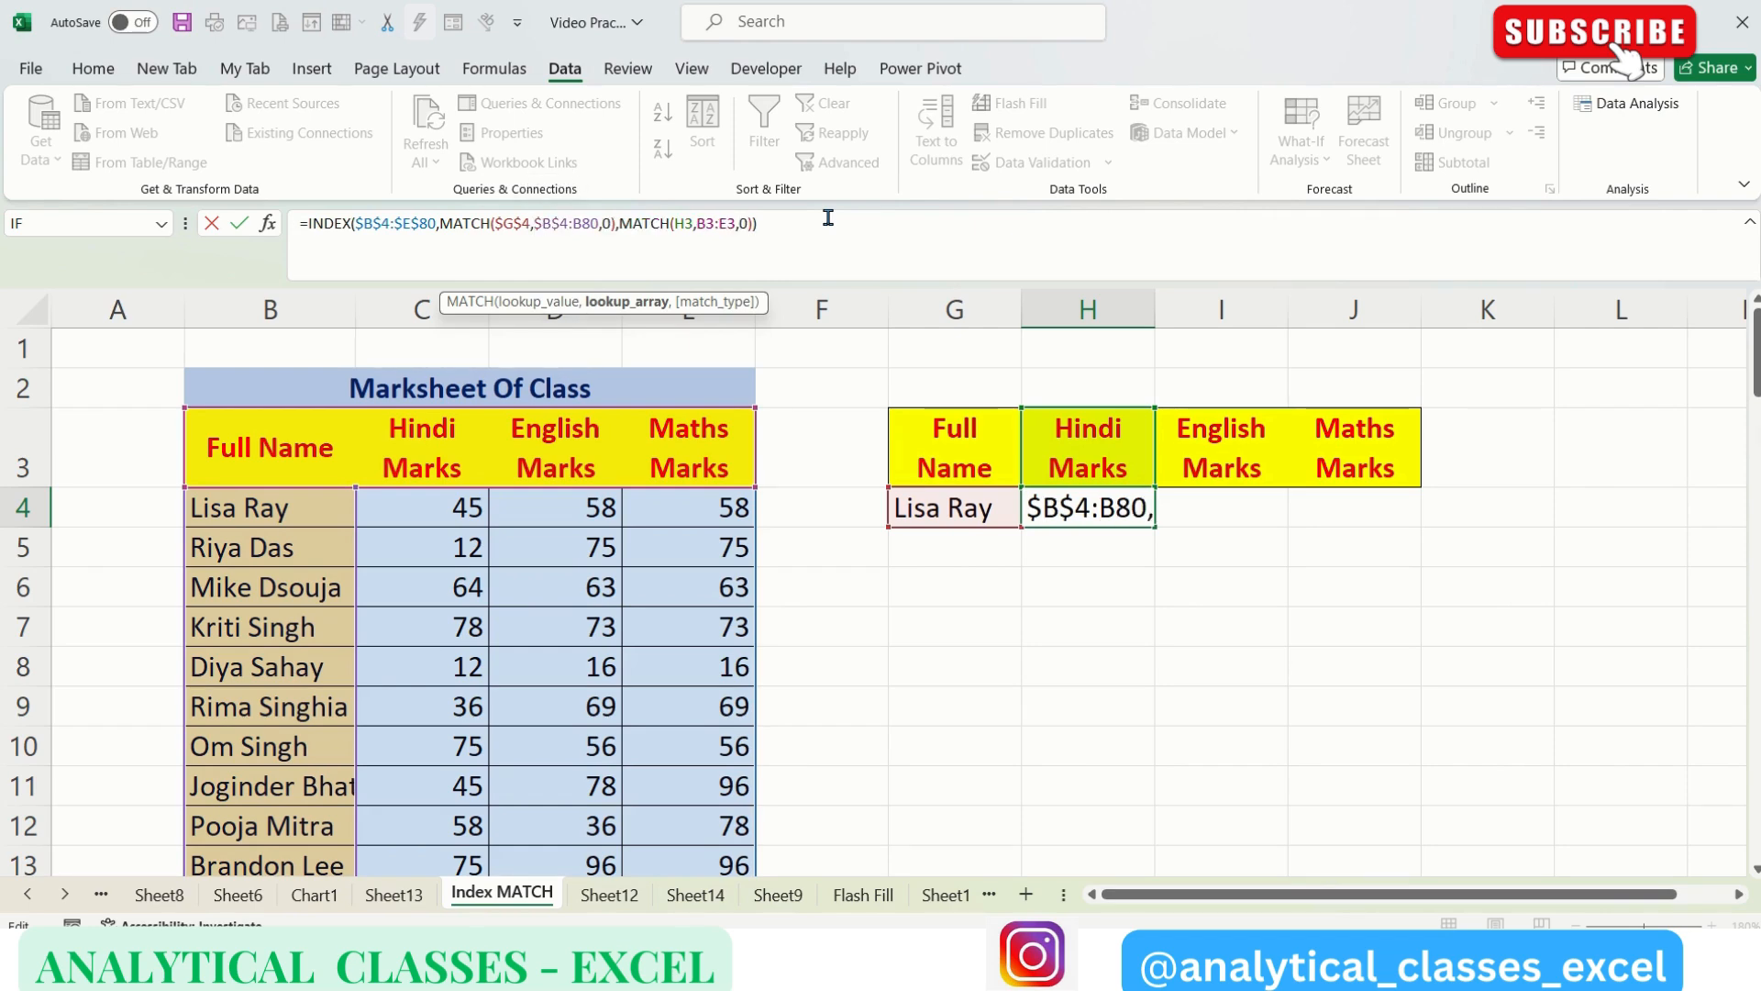
pyautogui.press('F4')
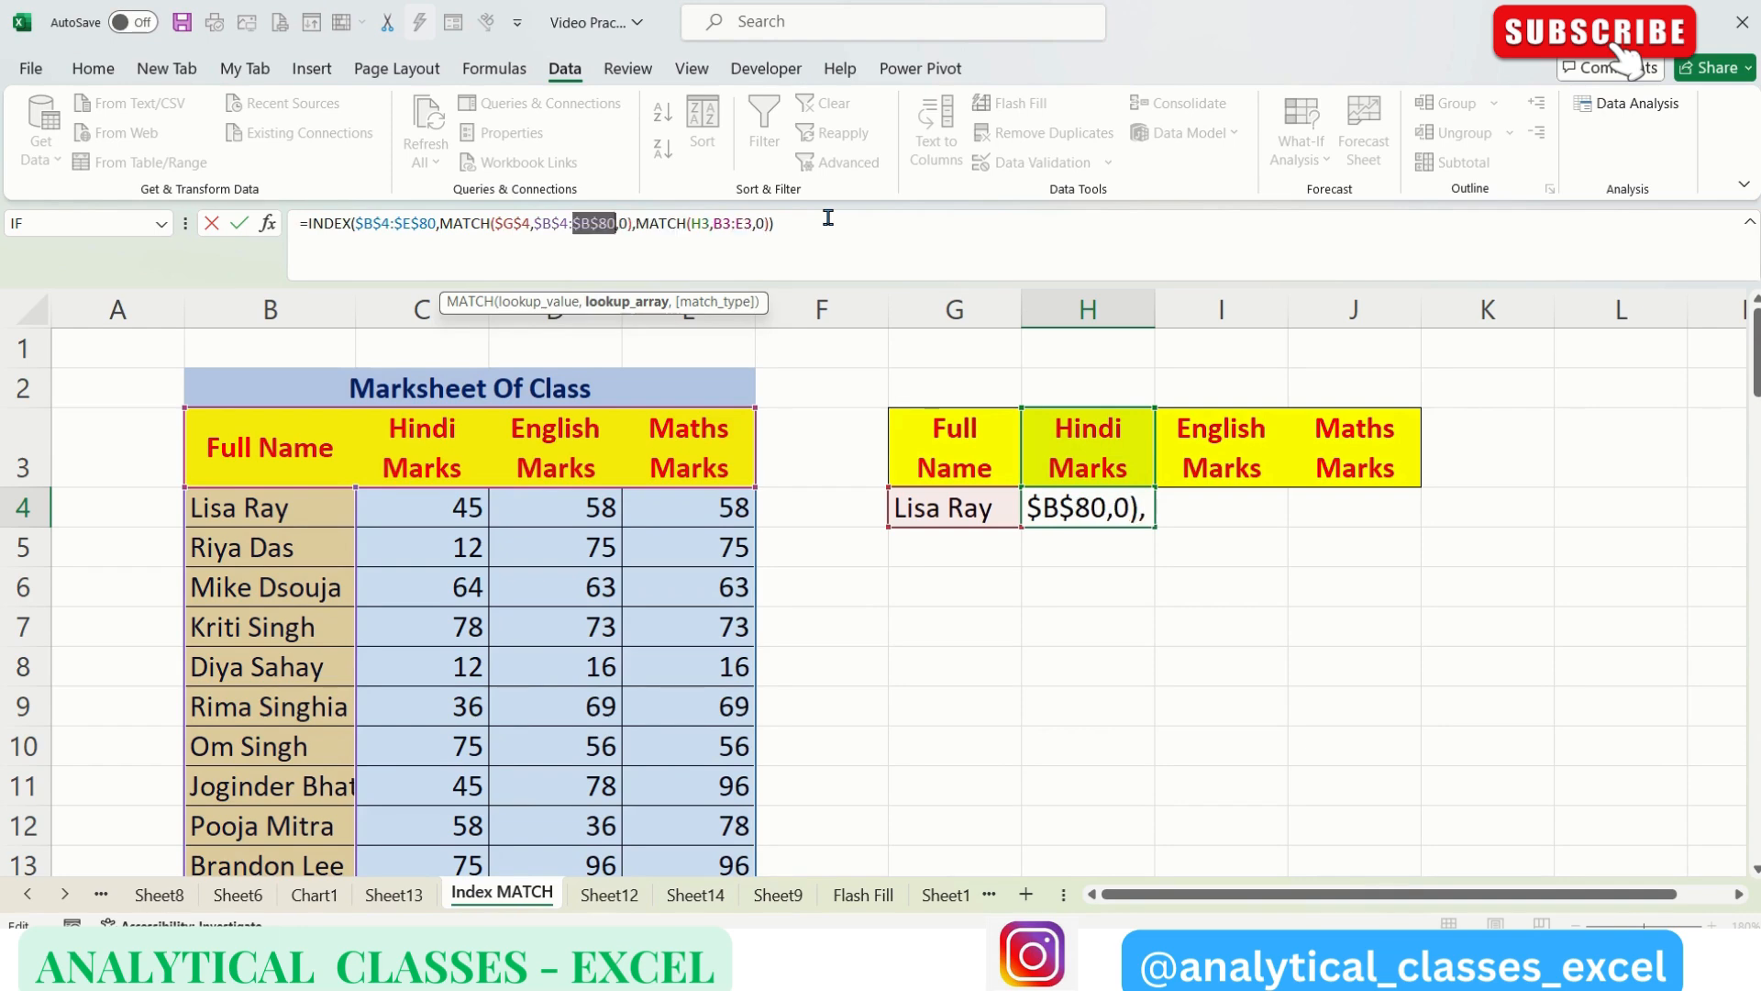
# Make the second MATCH's lookup array in H4 absolute as $B$3:$E$3 and commit the formula.
pyautogui.click(831, 225)
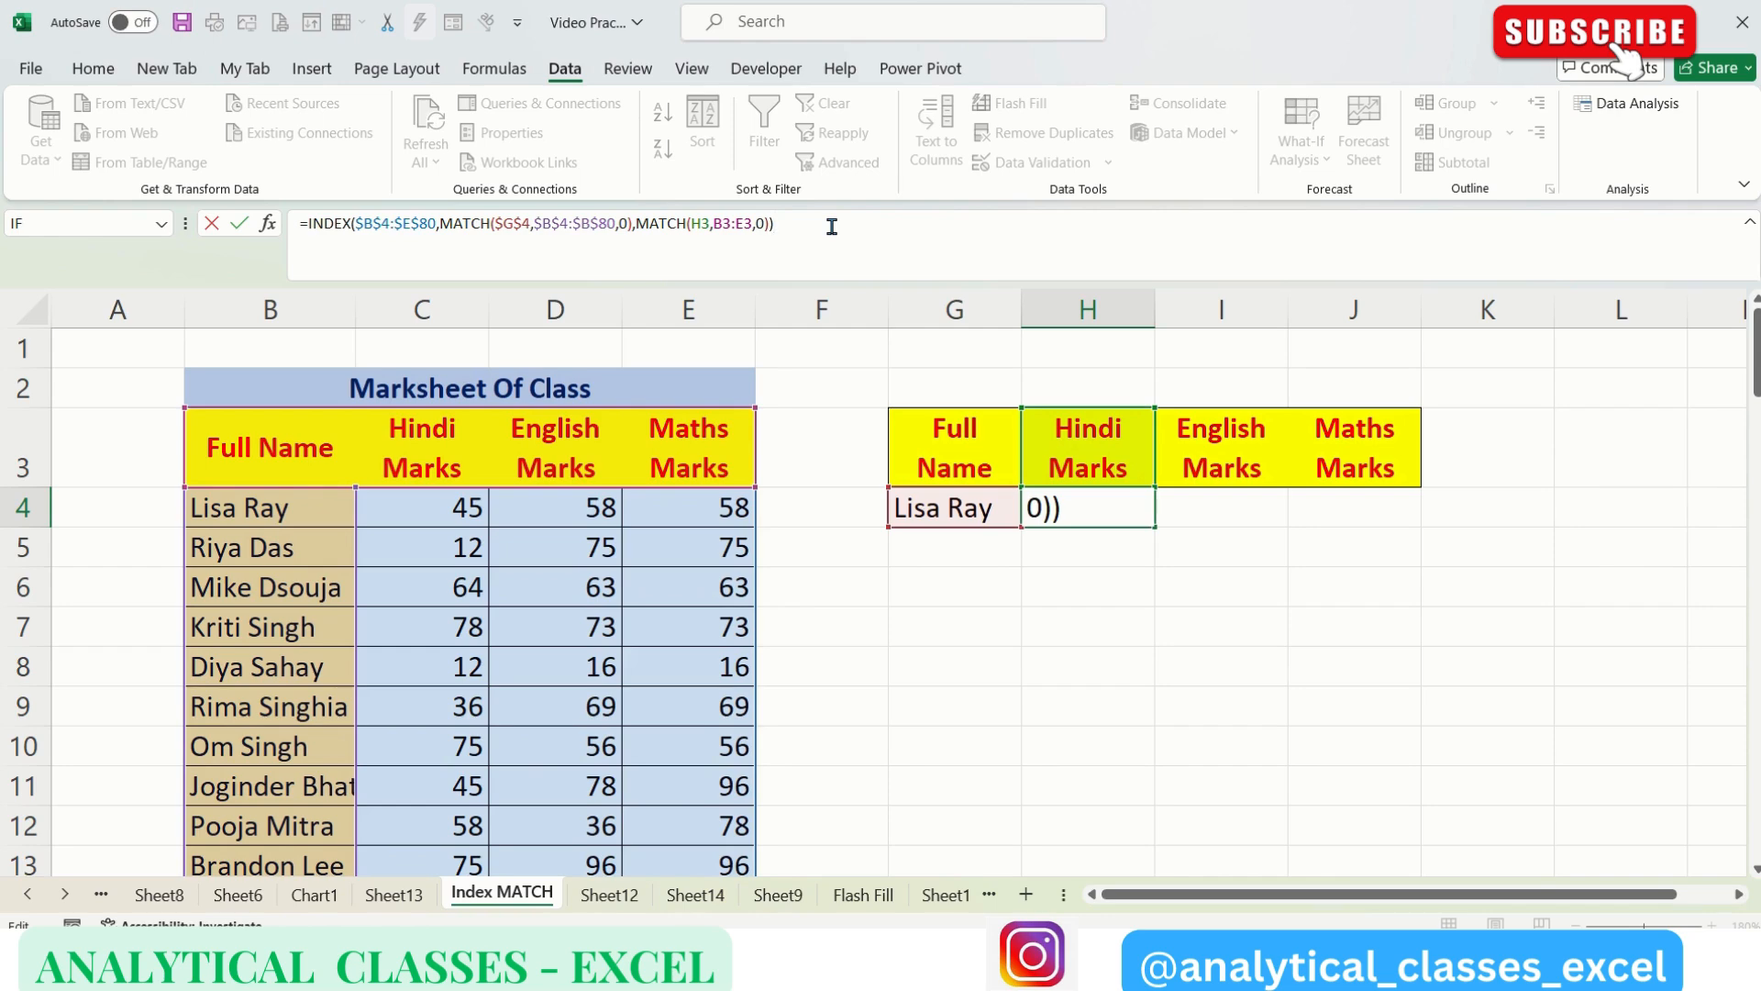
pyautogui.click(718, 225)
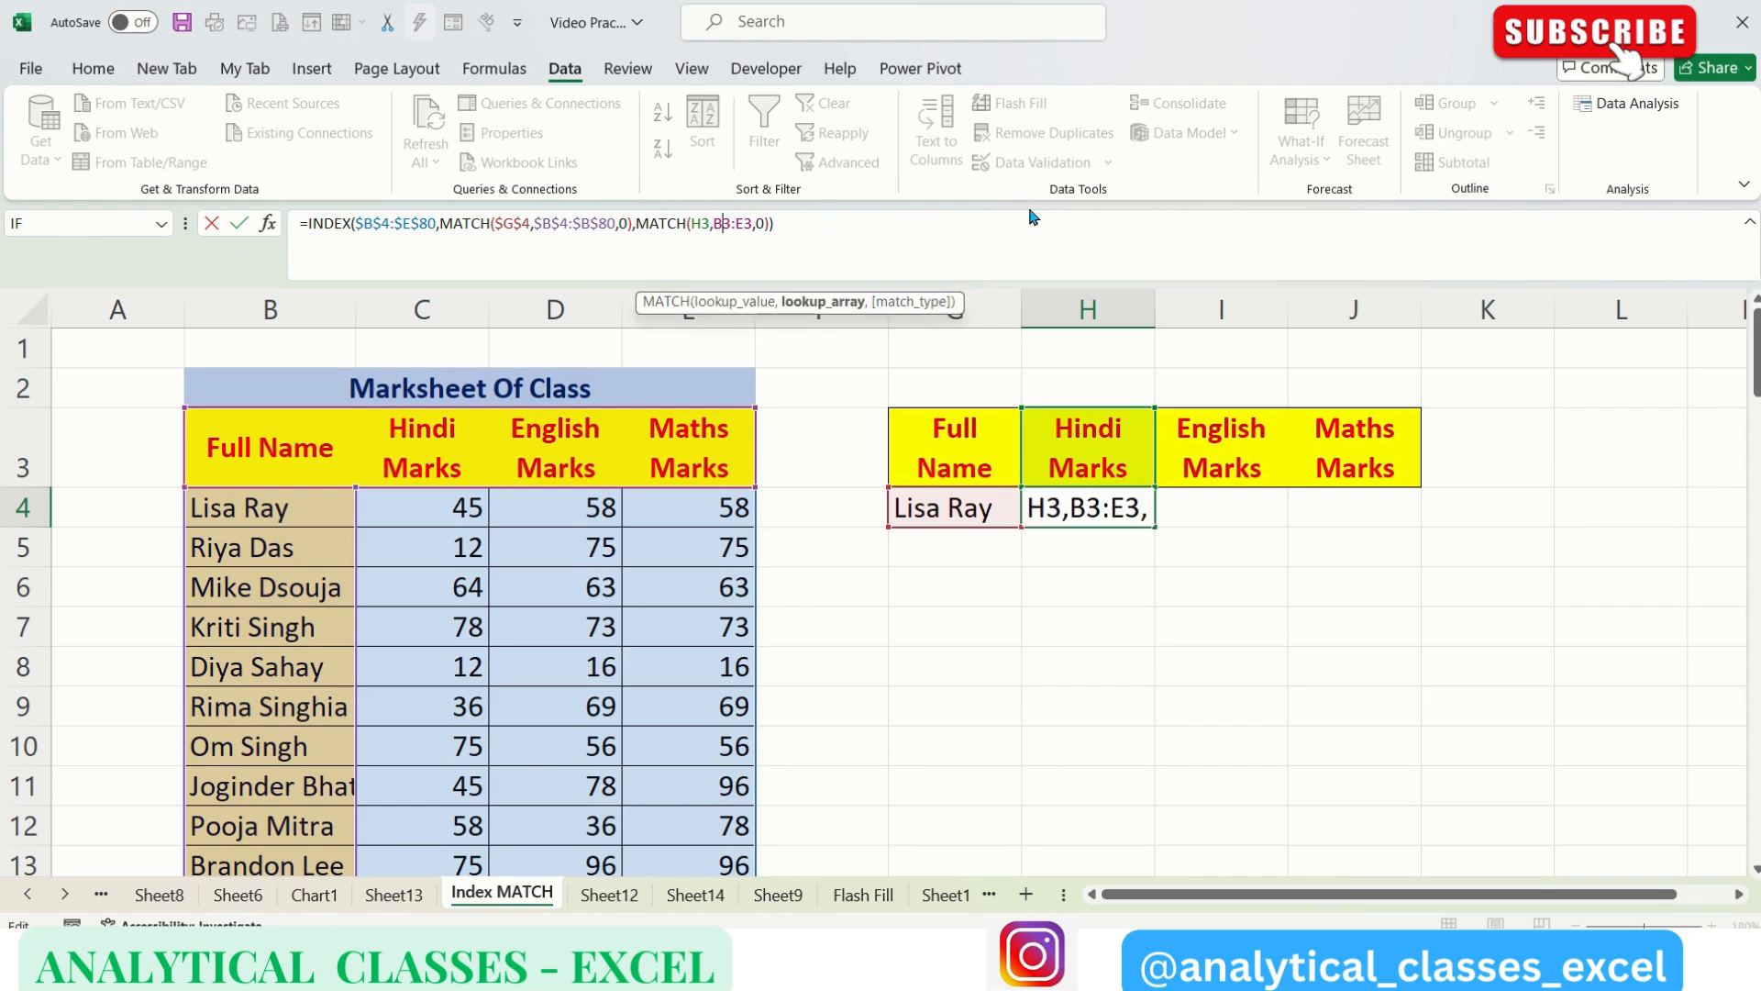
pyautogui.press('F4')
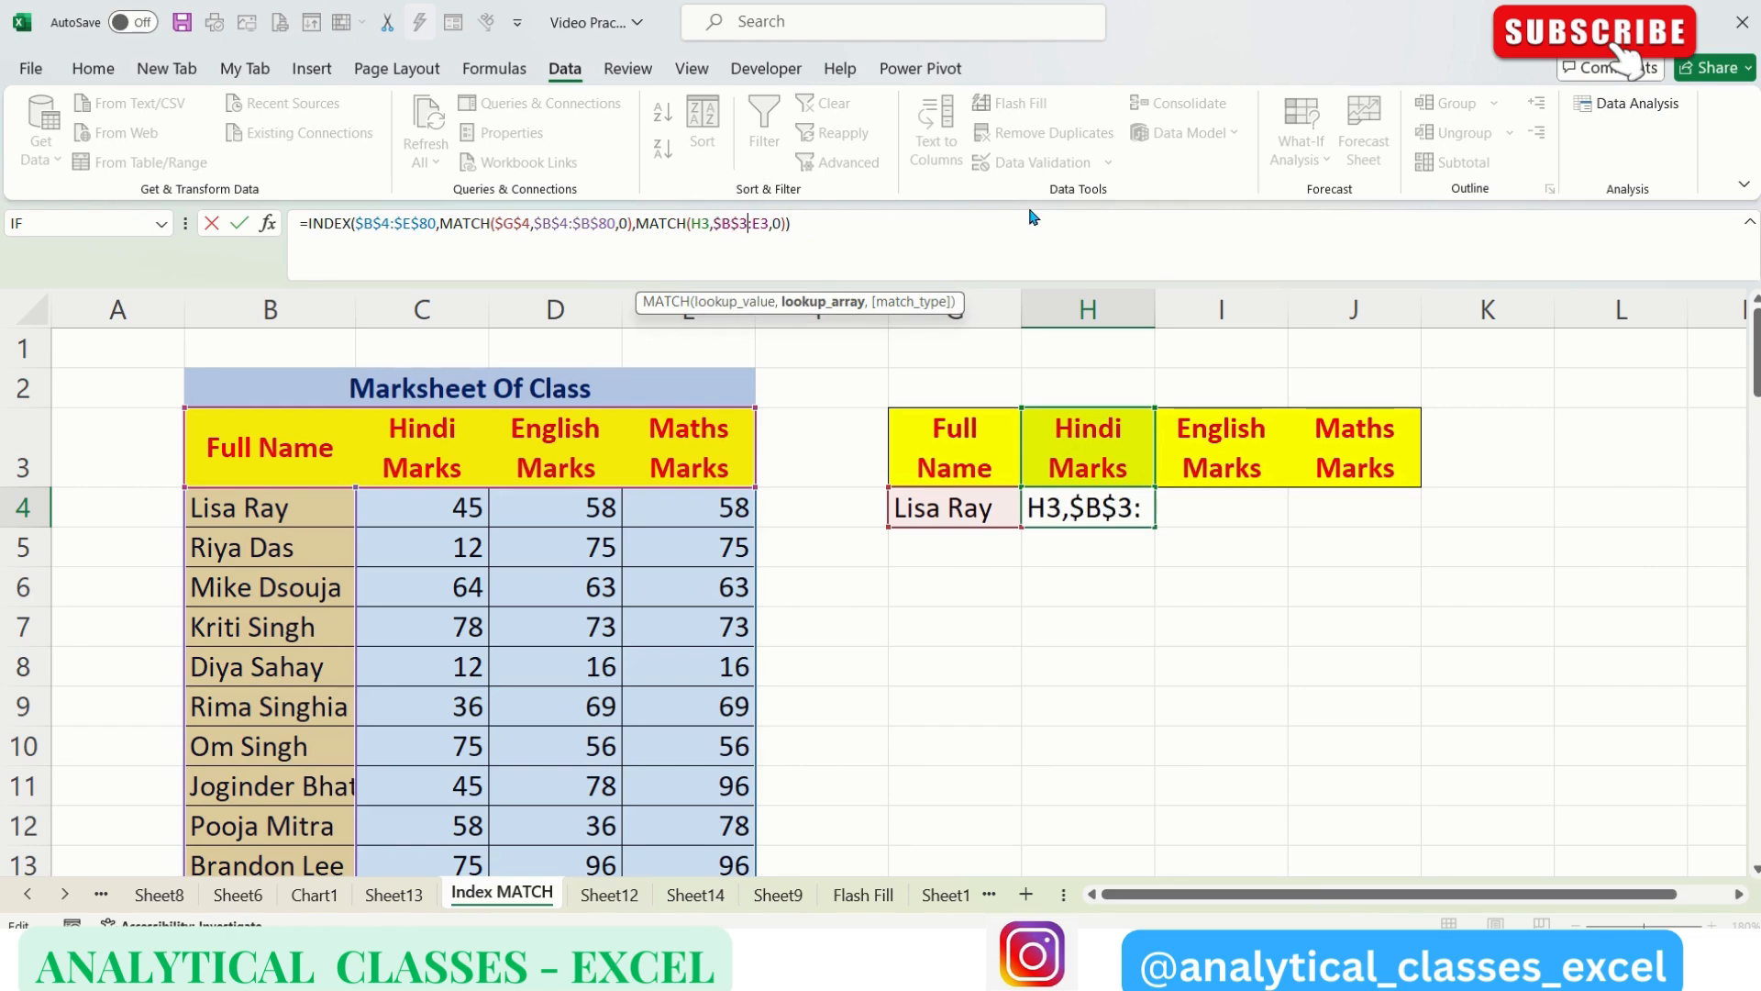
pyautogui.press('End')
pyautogui.press('F4')
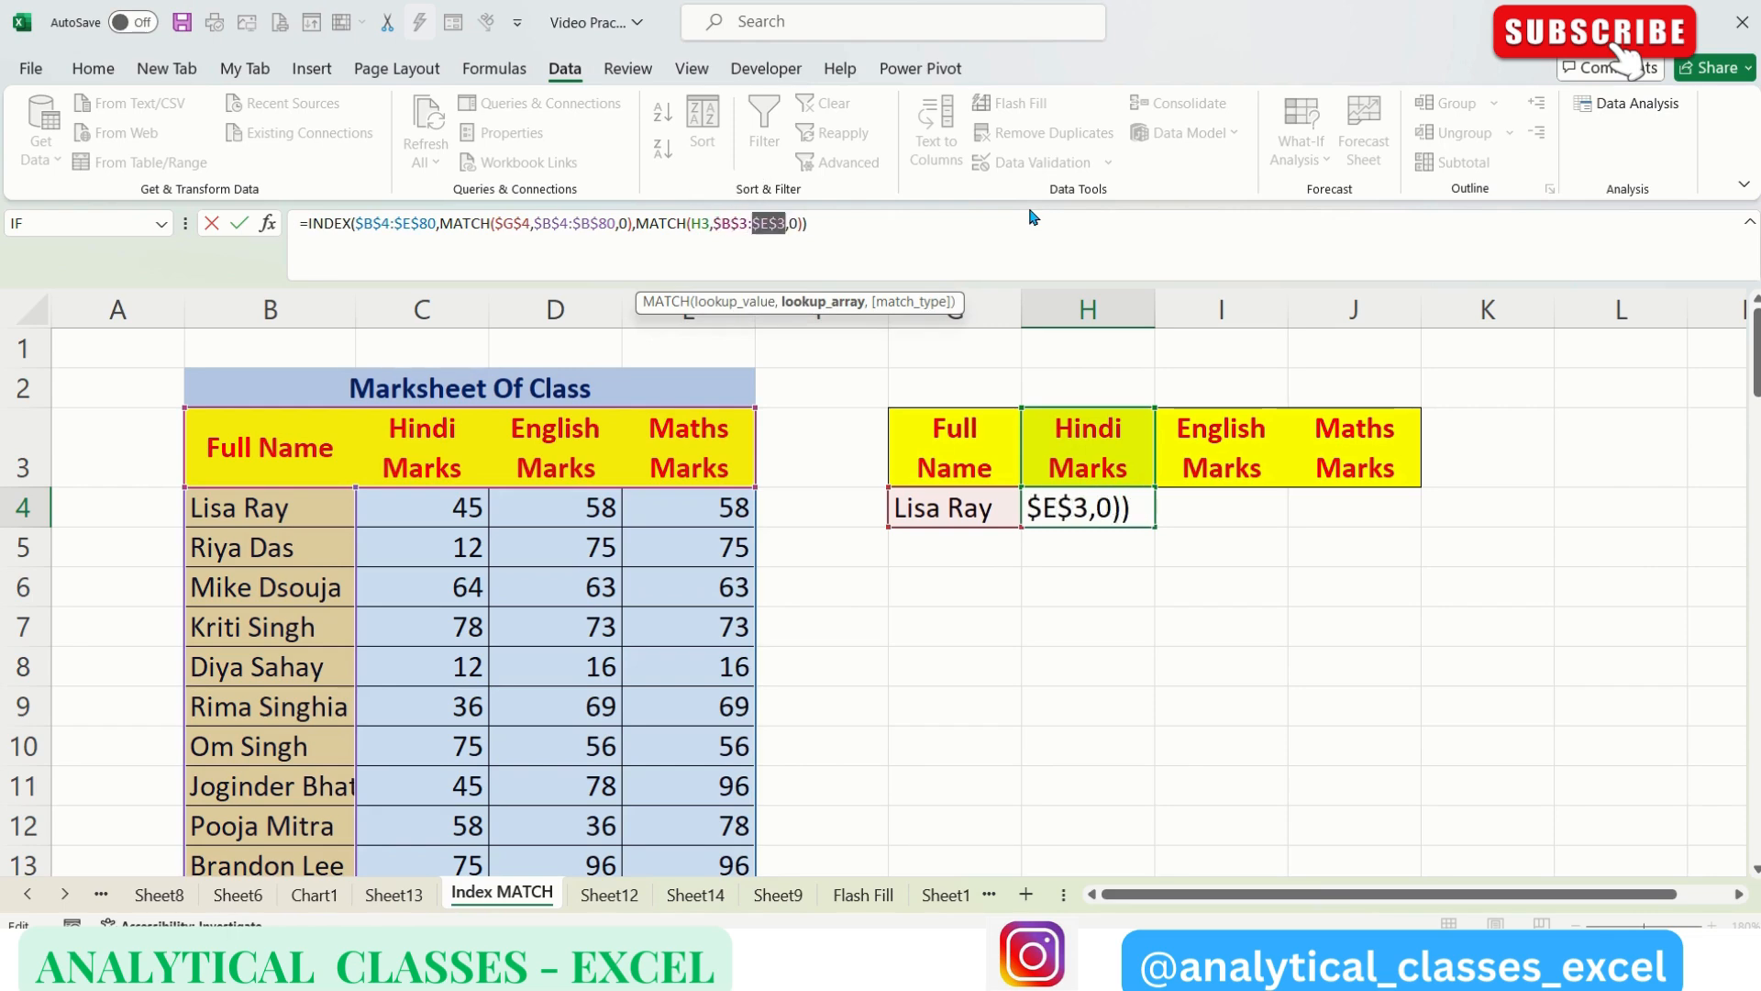
pyautogui.press('Return')
pyautogui.press('Up')
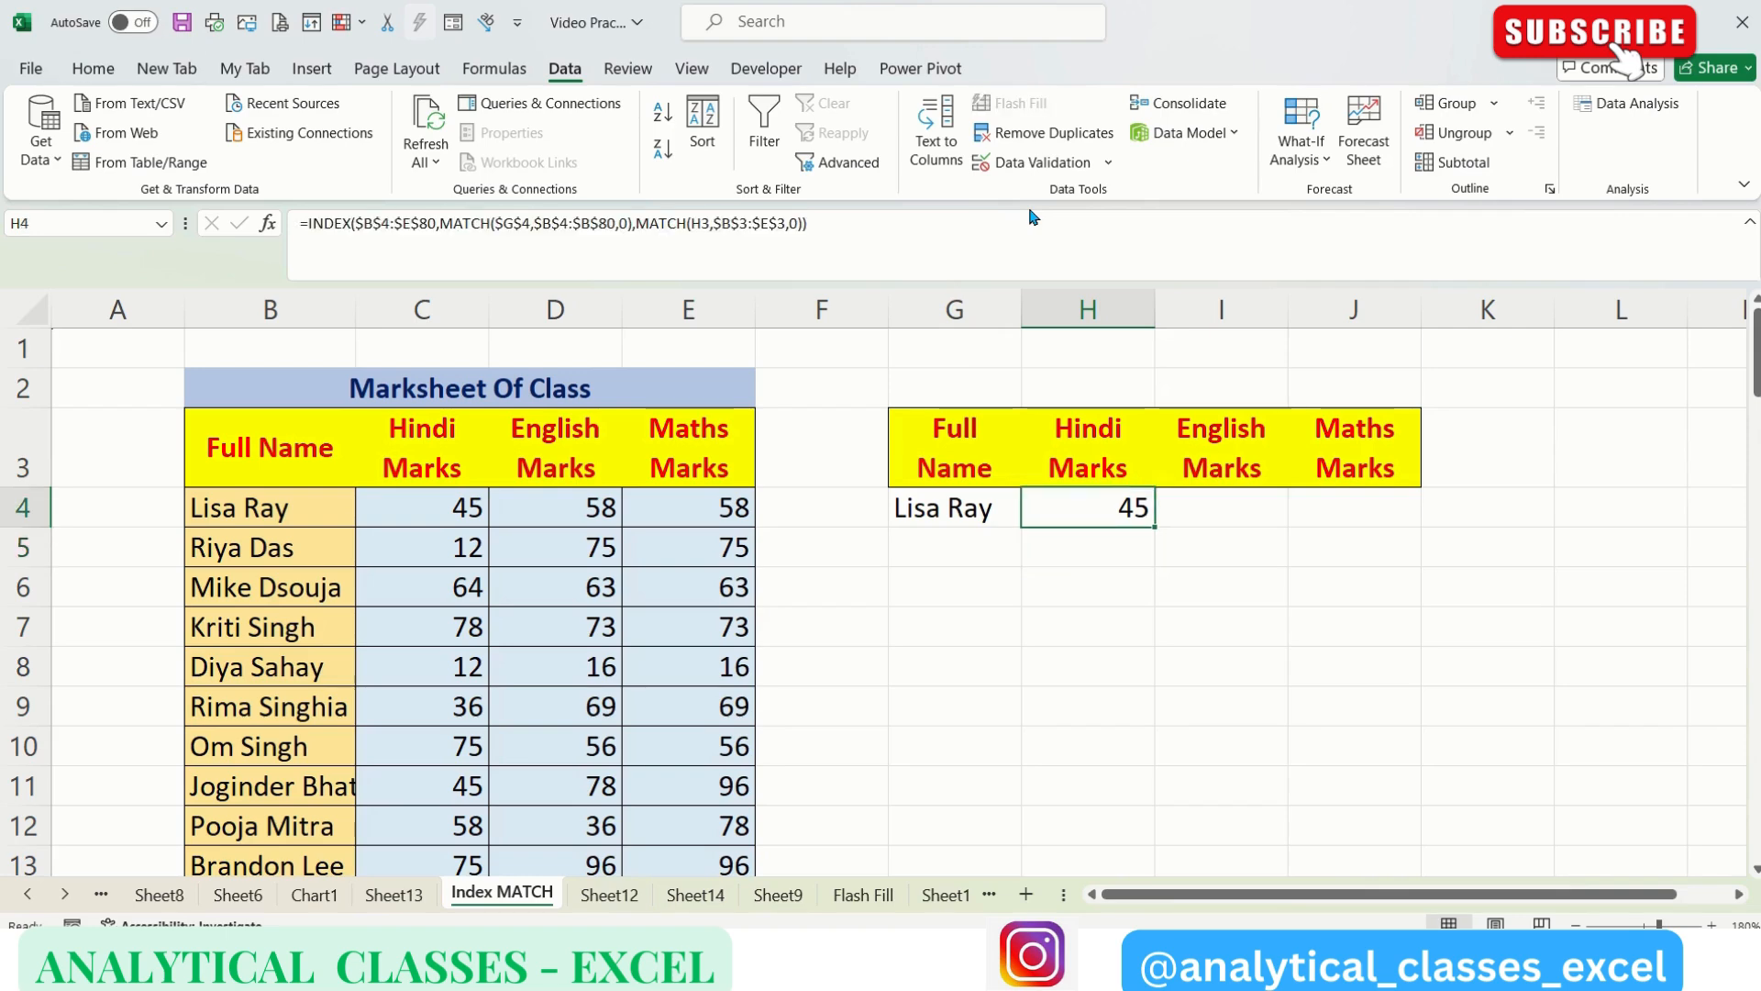
# Copy the corrected INDEX MATCH formula from H4 into I4 and J4, and check the references in I4.
pyautogui.hotkey('ctrl', 'c')
pyautogui.press('Right')
pyautogui.hotkey('ctrl', 'v')
pyautogui.press('Right')
pyautogui.hotkey('ctrl', 'v')
pyautogui.click(1235, 521)
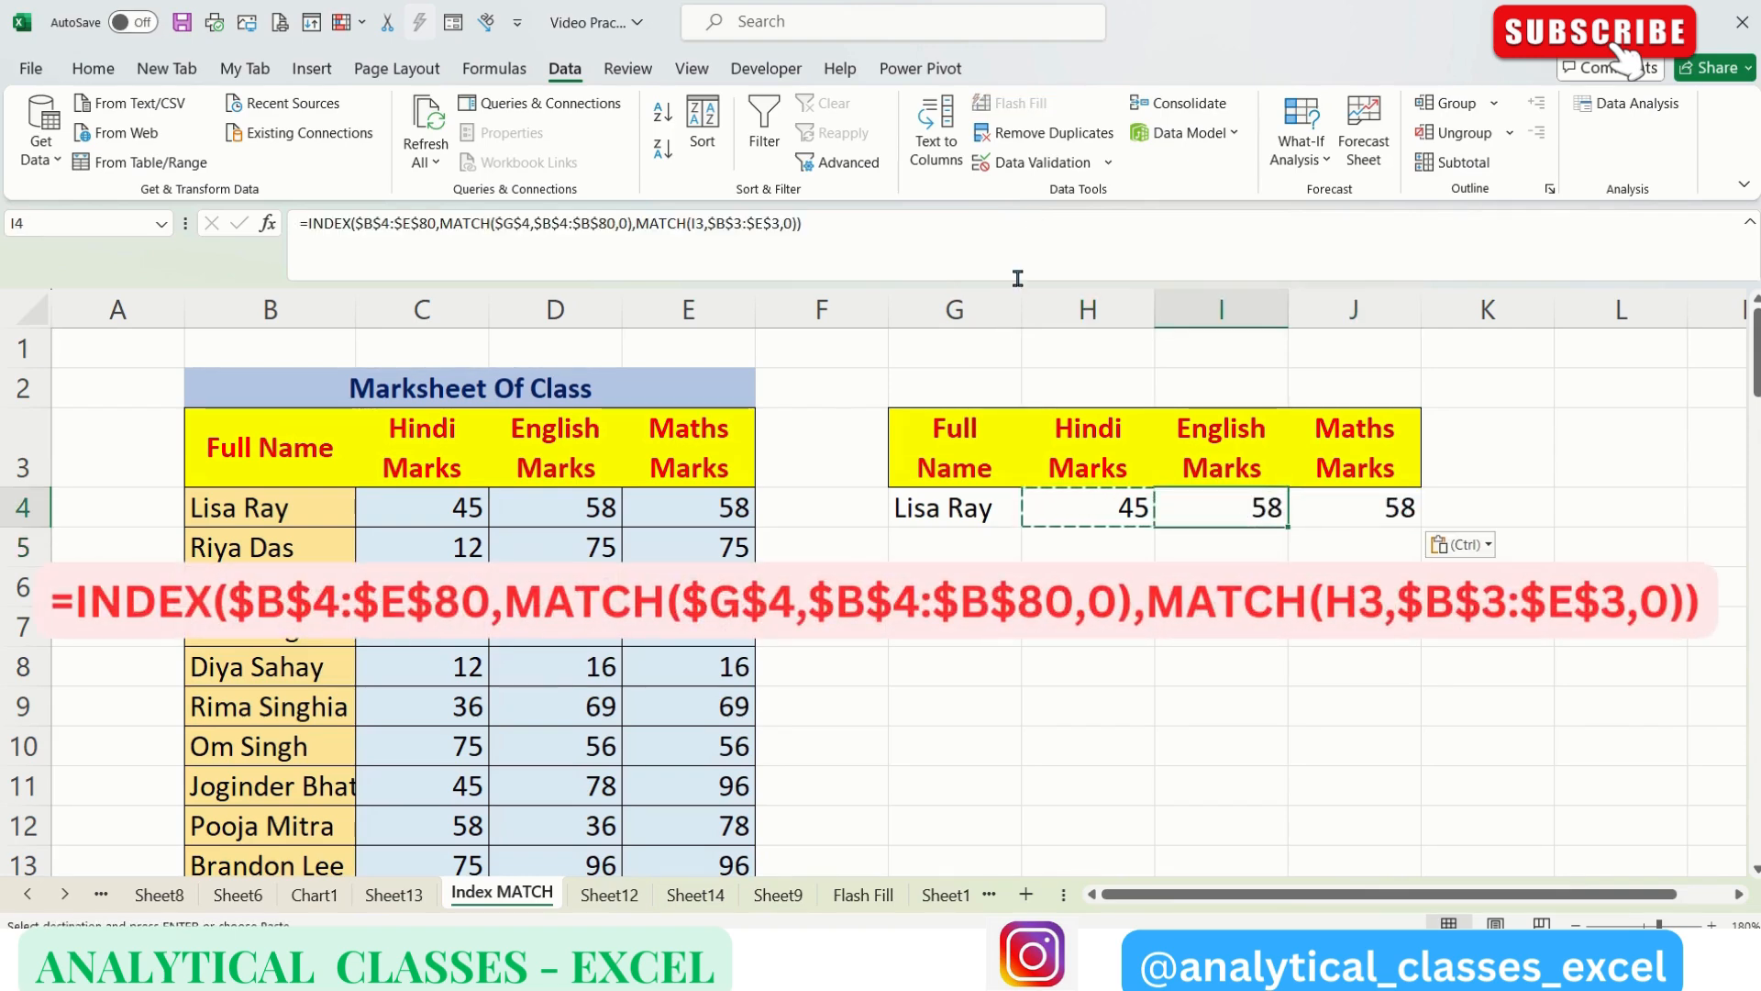
pyautogui.moveTo(868, 219); pyautogui.dragTo(272, 266)
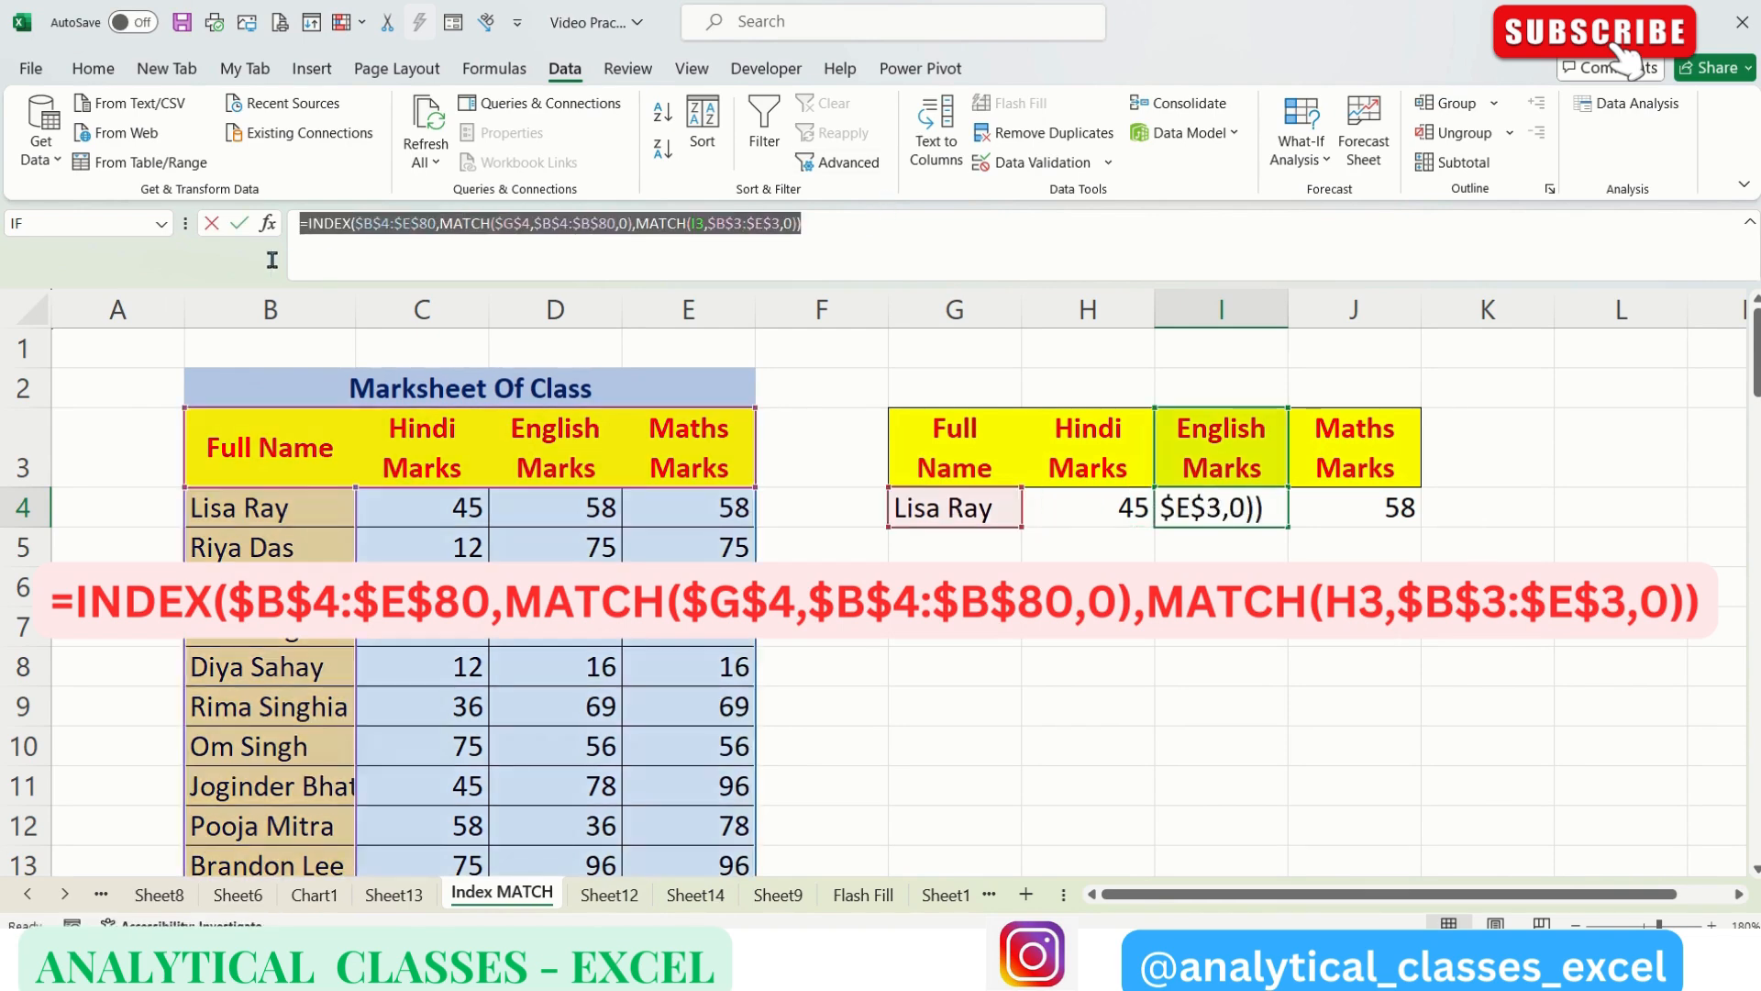
pyautogui.press('Return')
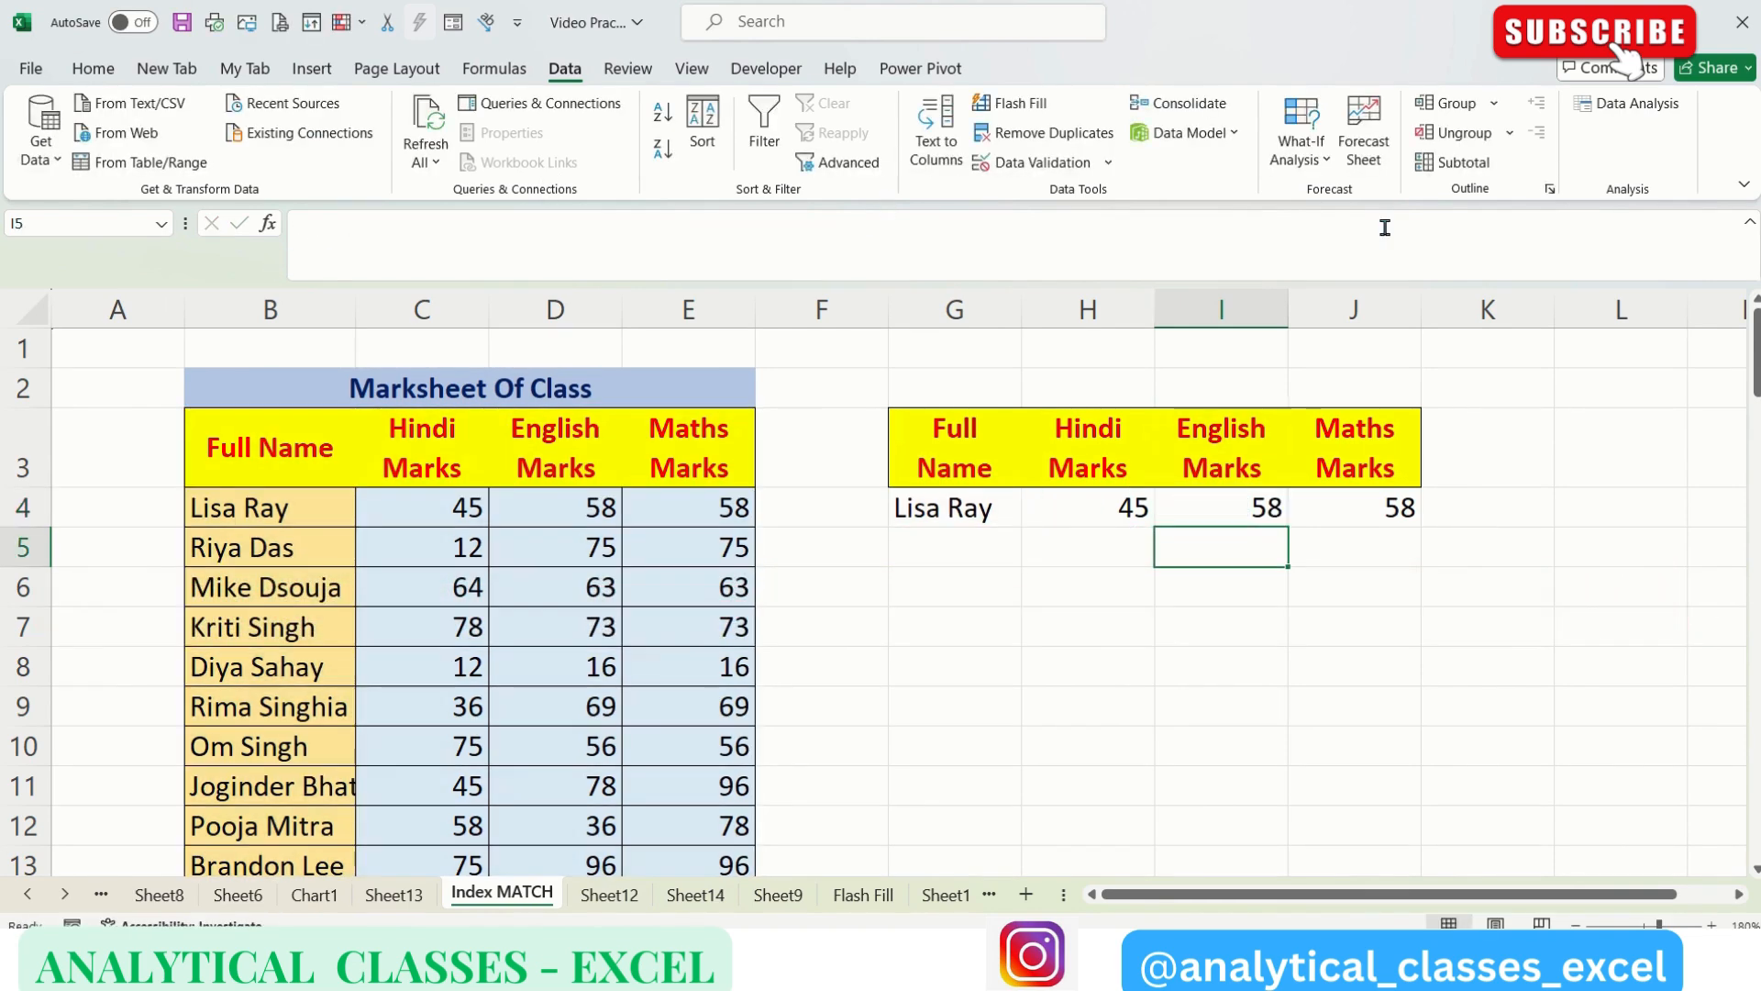
# Test the lookup by choosing the student from marksheet row 8 in the G4 name dropdown.
pyautogui.click(917, 507)
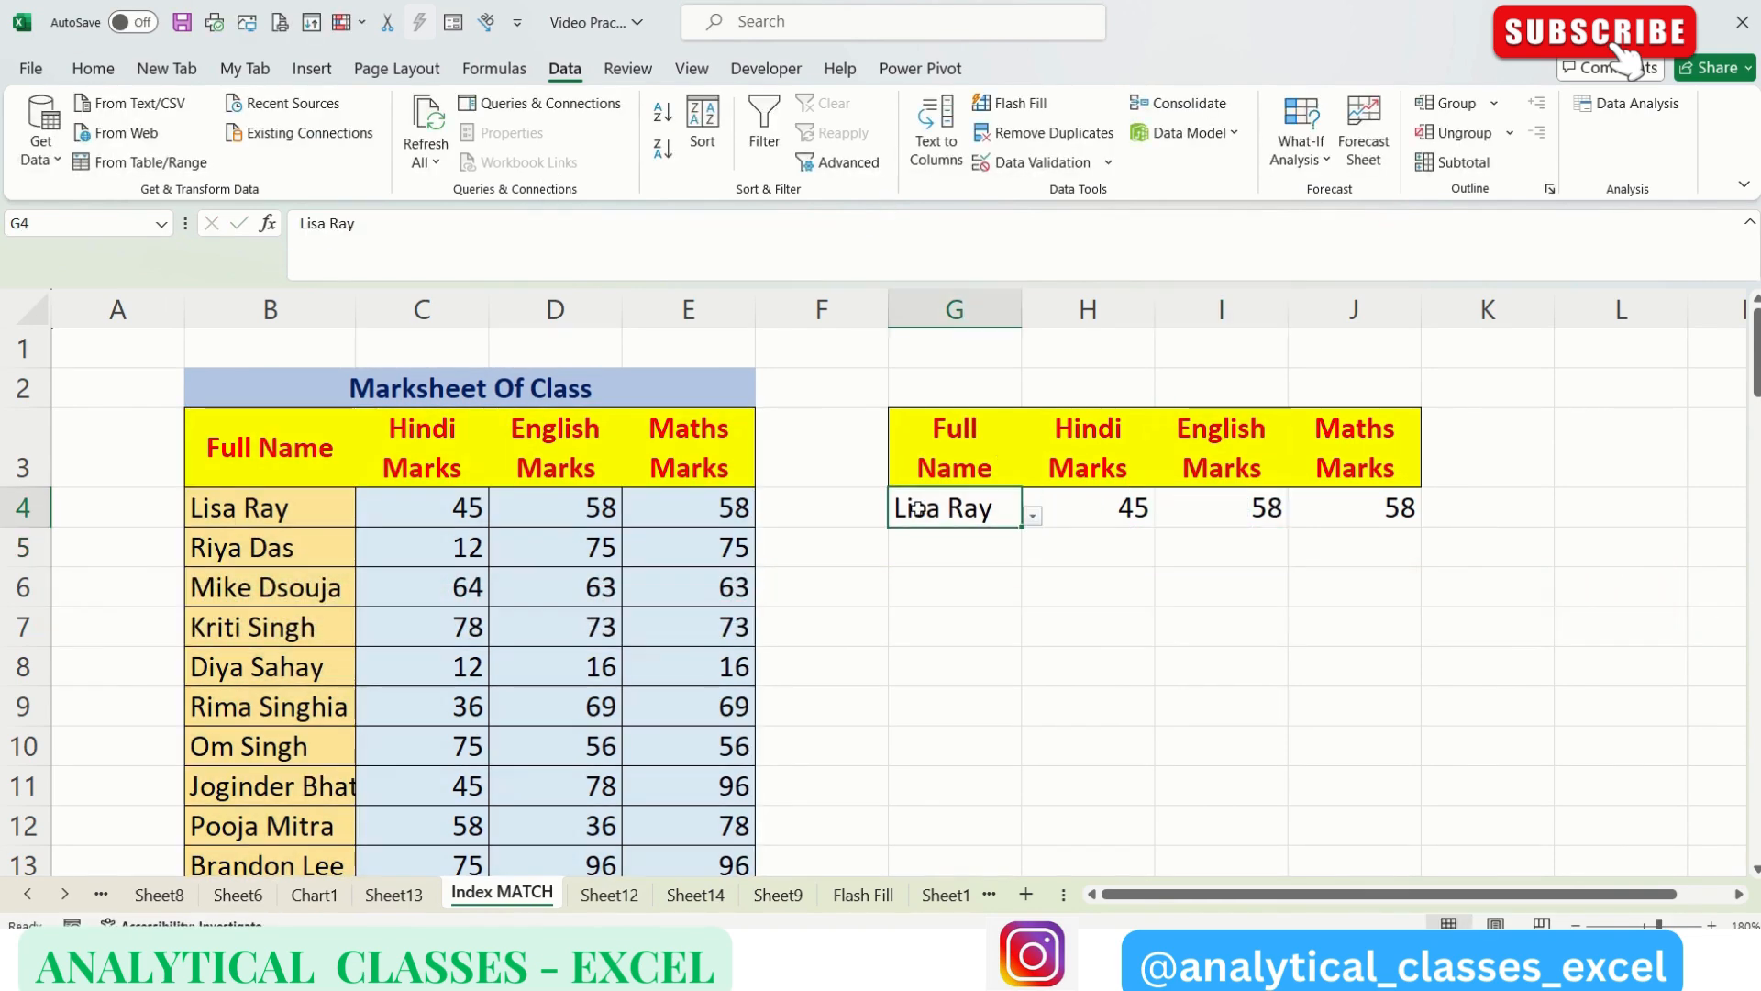
pyautogui.click(1034, 520)
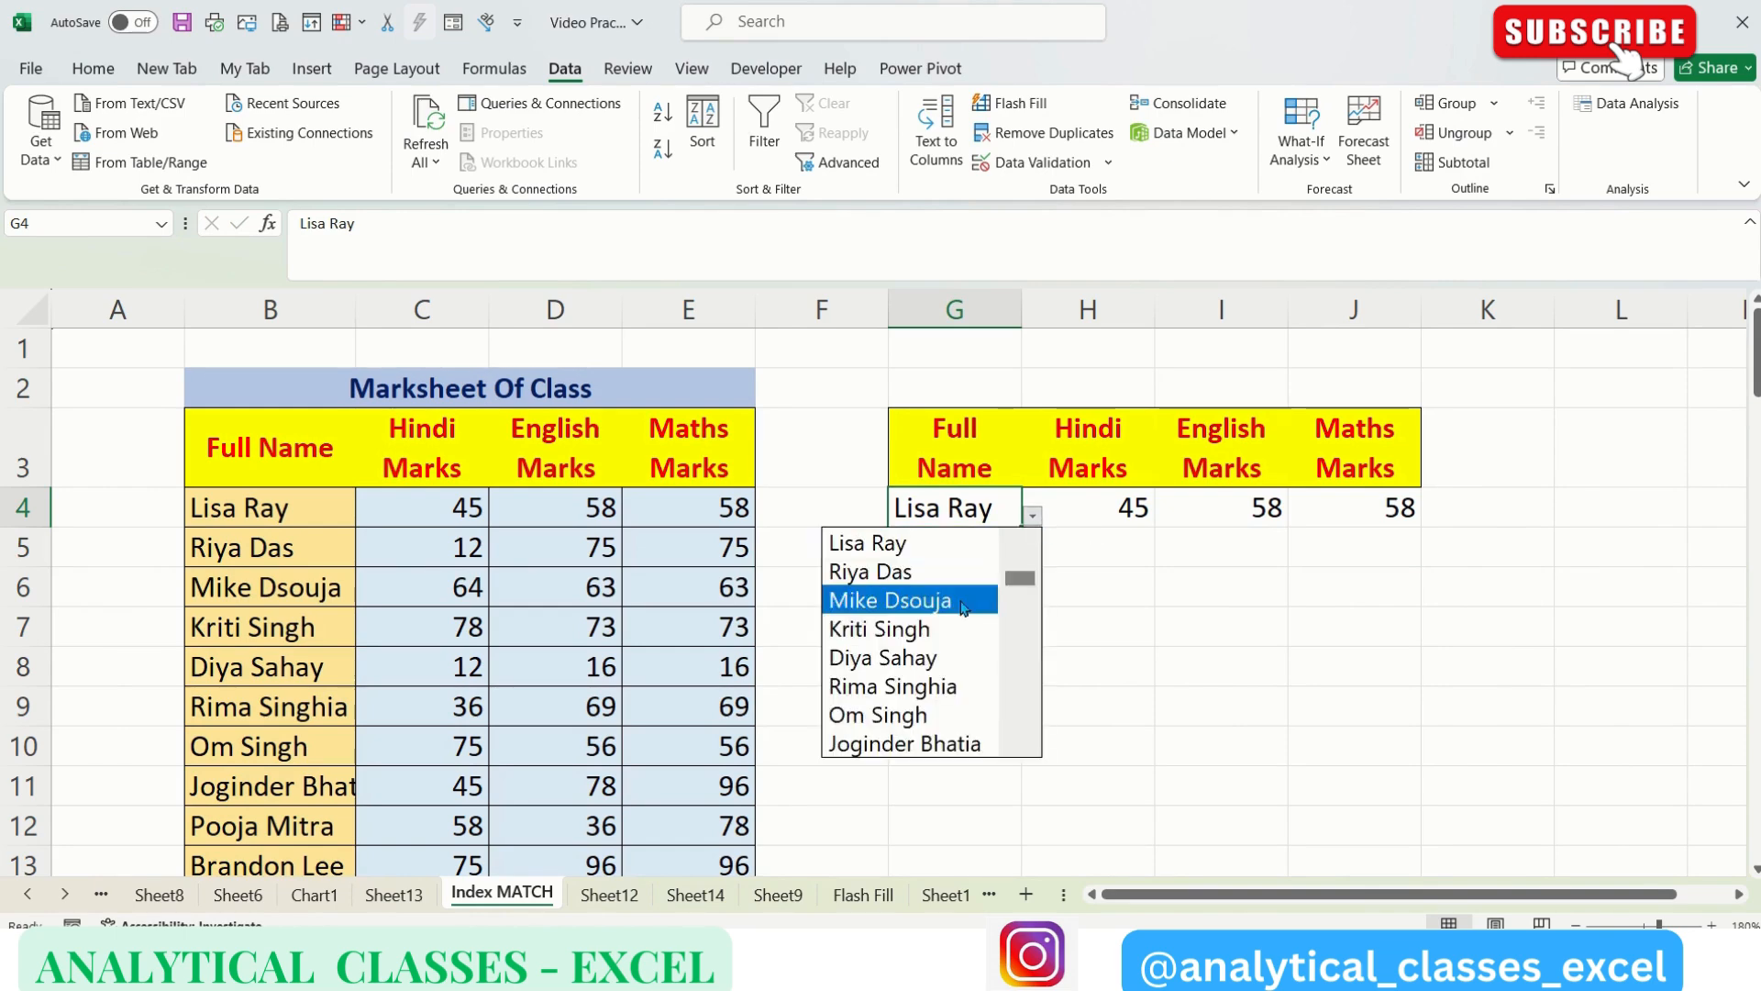
pyautogui.click(908, 653)
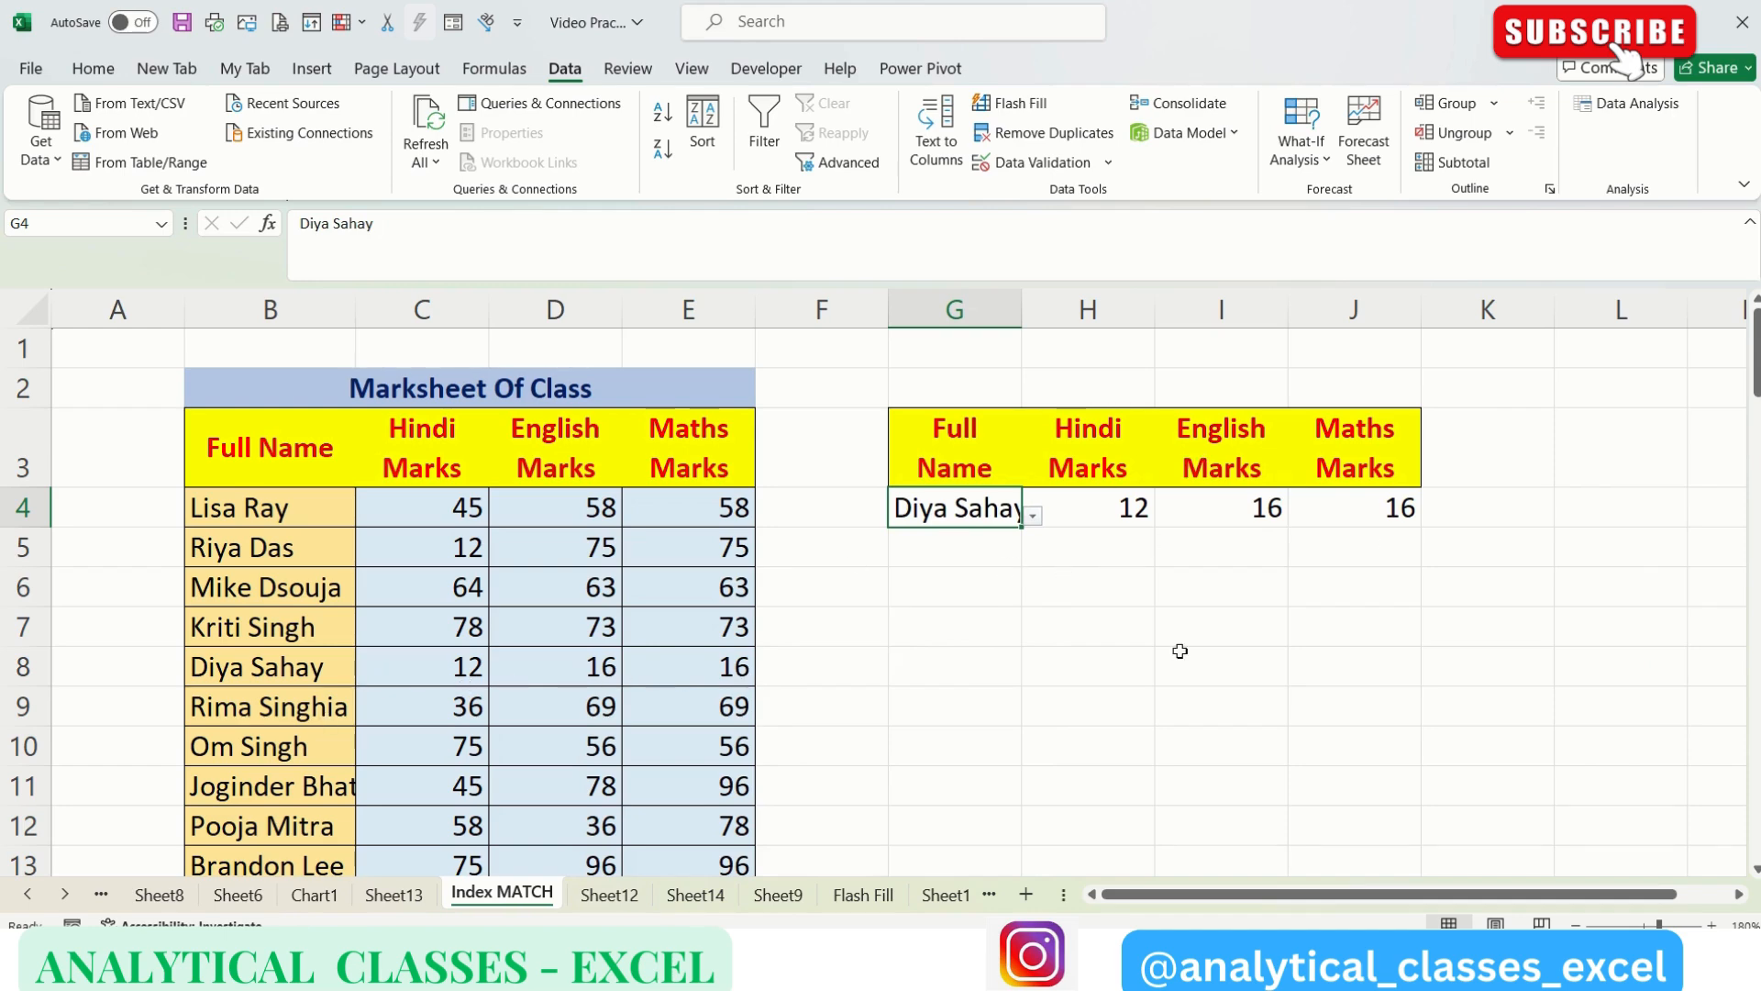
# Examine the marksheet entries further down the list, including the marks of the student in row 22.
pyautogui.click(229, 789)
pyautogui.press('Down')
pyautogui.press('Down')
pyautogui.press('Down')
pyautogui.press('Down')
pyautogui.press('Down')
pyautogui.press('Down')
pyautogui.press('Down')
pyautogui.press('Down')
pyautogui.press('Down')
pyautogui.press('Down')
pyautogui.press('Down')
pyautogui.press('Down')
pyautogui.press('Down')
pyautogui.press('Down')
pyautogui.press('Down')
pyautogui.press('Down')
pyautogui.press('Down')
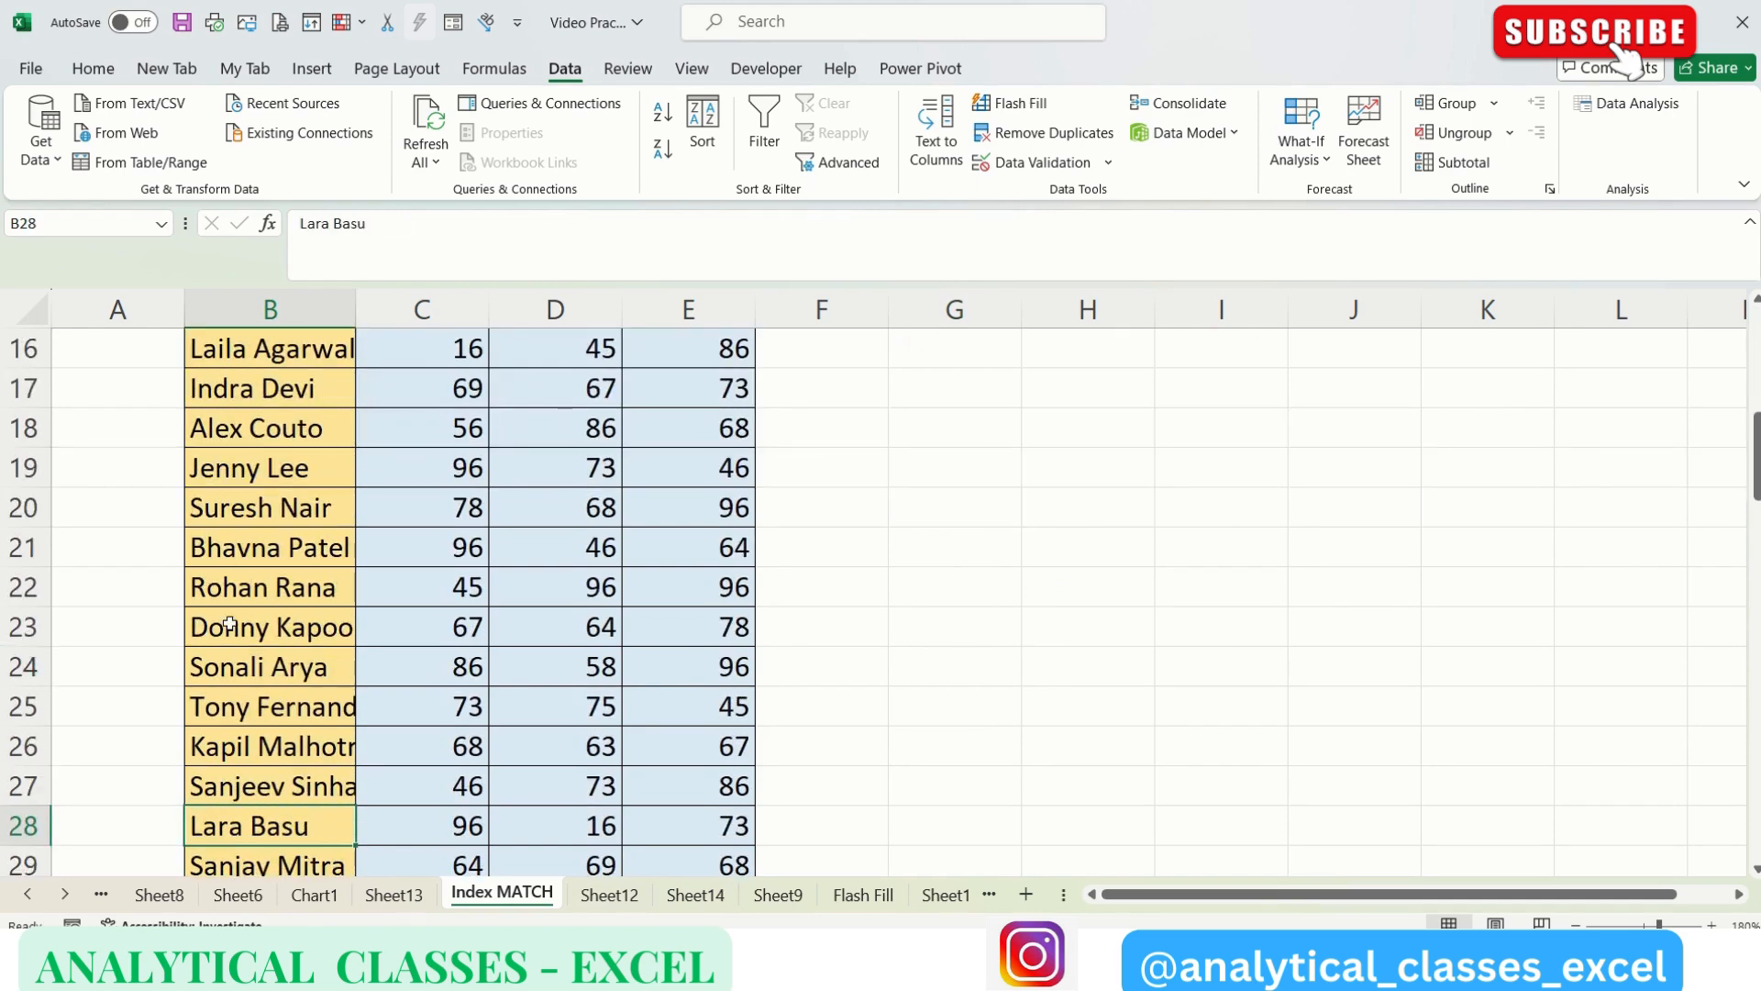
pyautogui.click(245, 591)
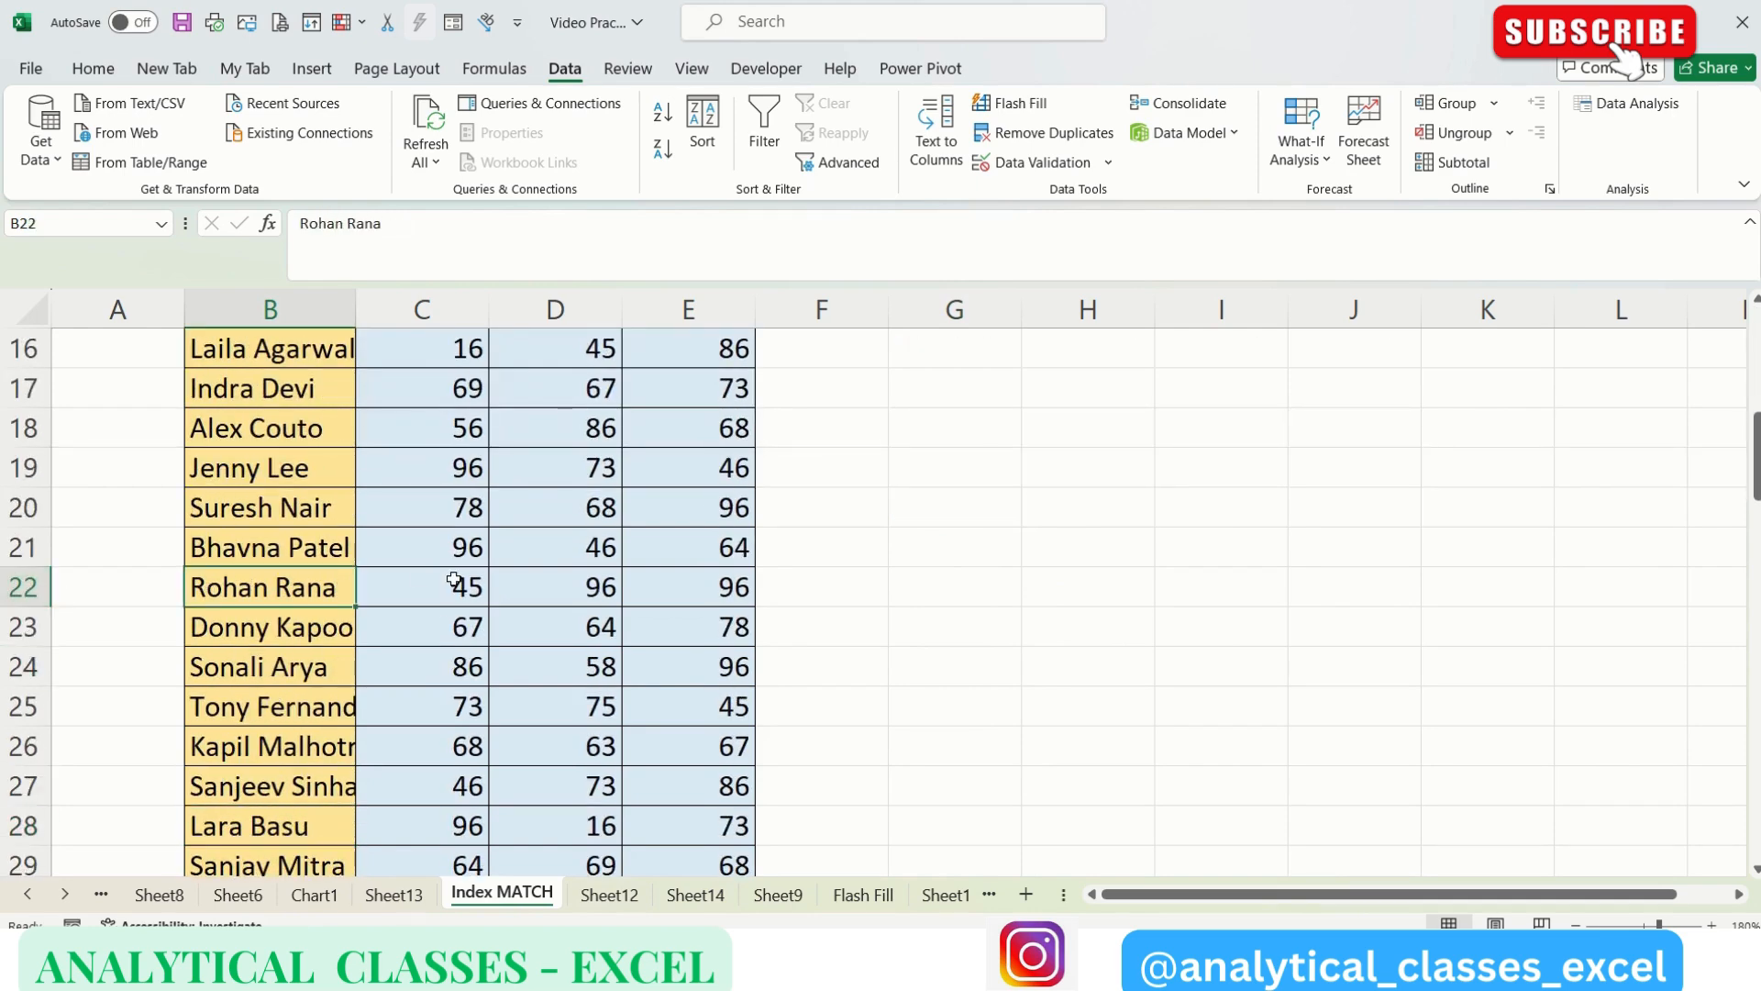
# Choose the student from marksheet row 22 in the G4 name dropdown to look up their marks.
pyautogui.click(908, 601)
pyautogui.press('Up')
pyautogui.press('Up')
pyautogui.press('Up')
pyautogui.press('Up')
pyautogui.press('Up')
pyautogui.press('Up')
pyautogui.press('Up')
pyautogui.press('Up')
pyautogui.press('Up')
pyautogui.press('Up')
pyautogui.press('Up')
pyautogui.press('Up')
pyautogui.press('Up')
pyautogui.press('Up')
pyautogui.press('Up')
pyautogui.press('Up')
pyautogui.press('Up')
pyautogui.press('Up')
pyautogui.press('Up')
pyautogui.press('Up')
pyautogui.press('Up')
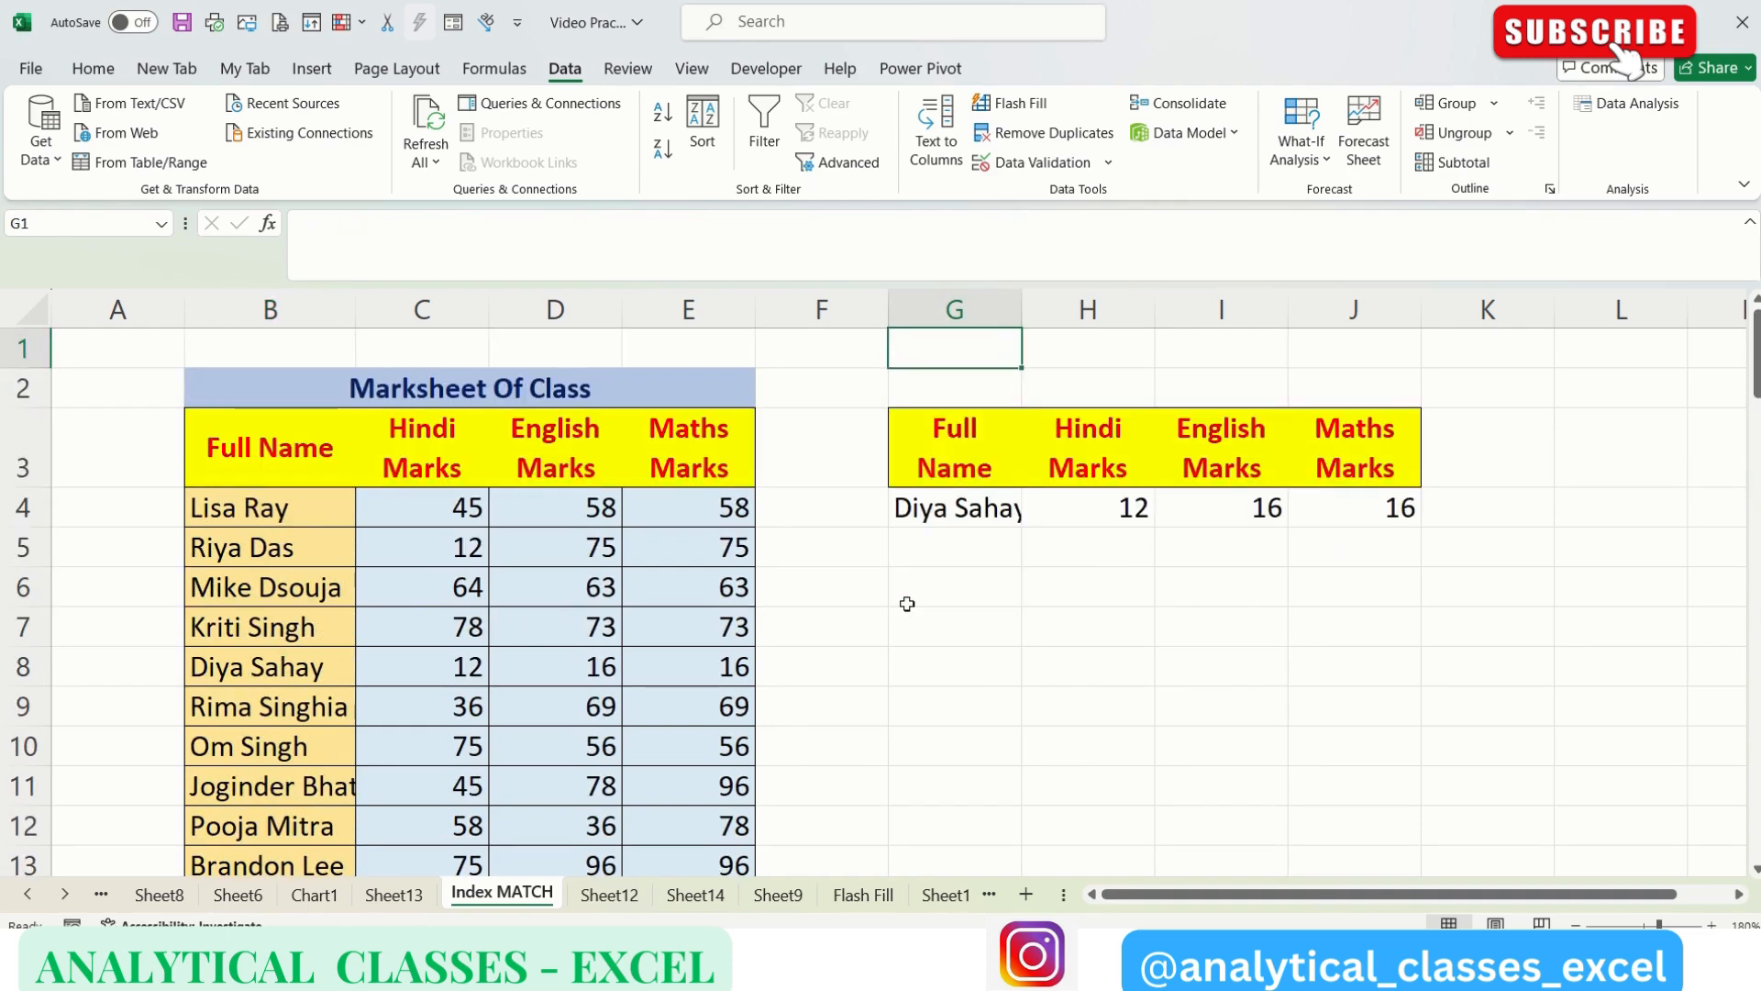
pyautogui.press('Down')
pyautogui.press('Down')
pyautogui.press('Down')
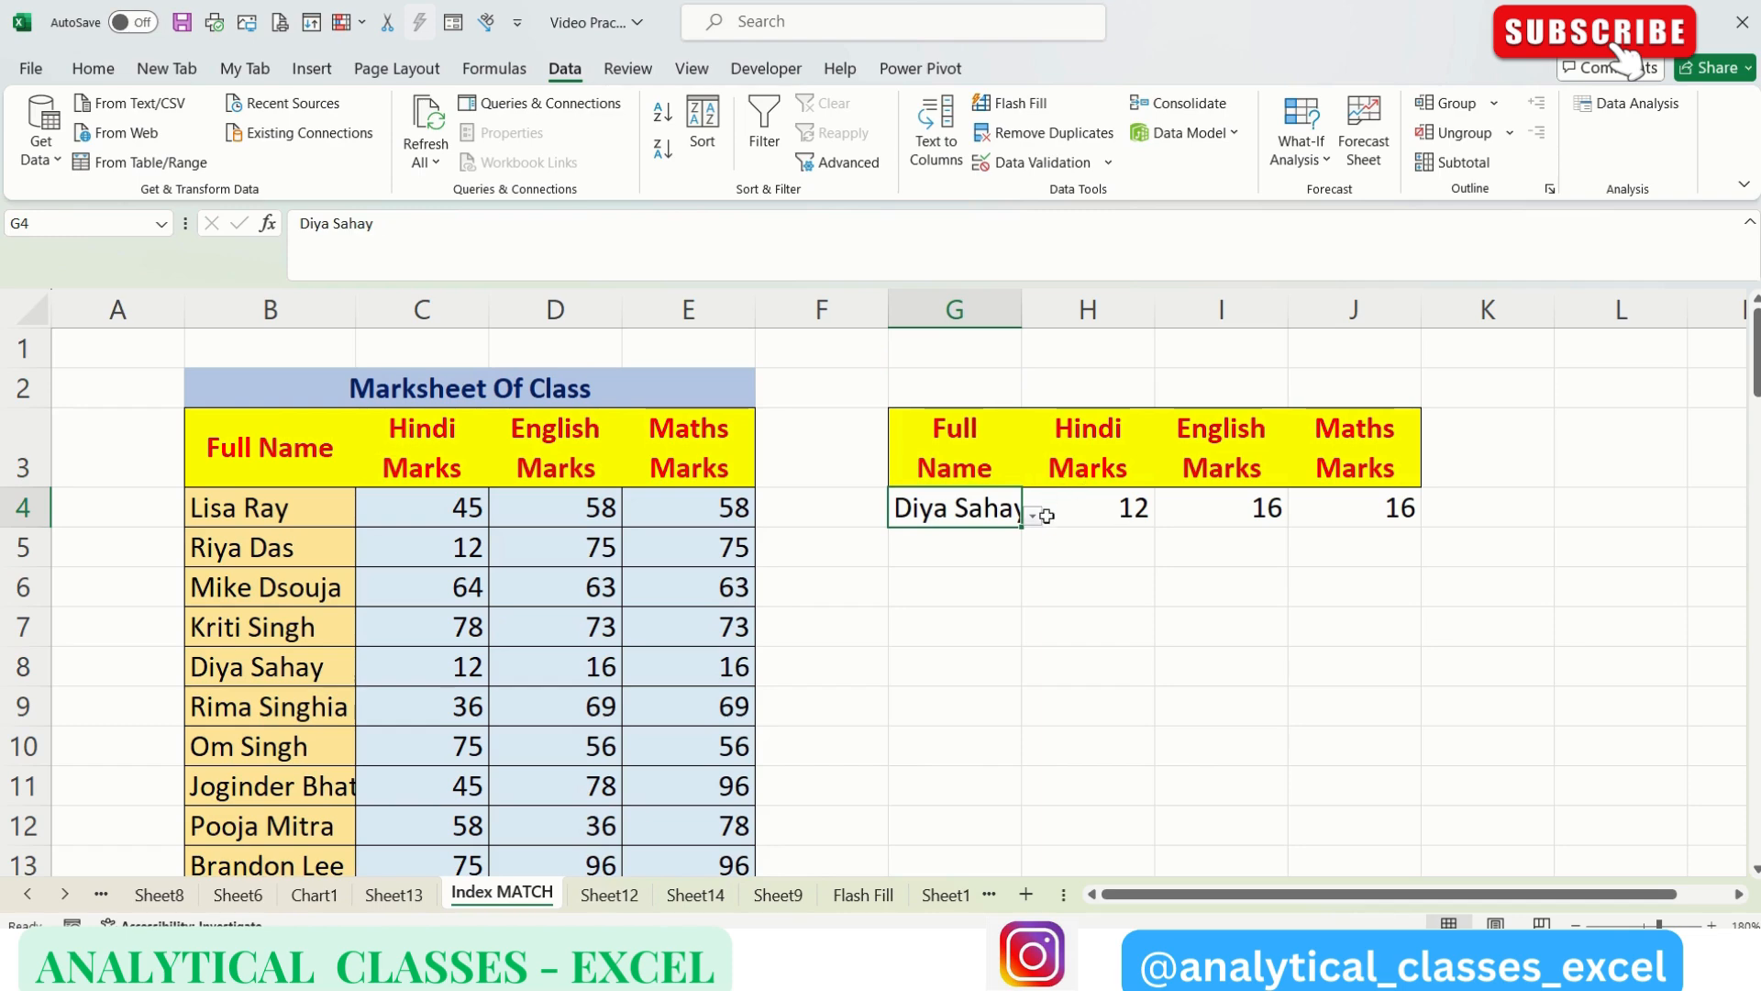
pyautogui.click(1033, 539)
pyautogui.moveTo(998, 509); pyautogui.dragTo(1036, 513)
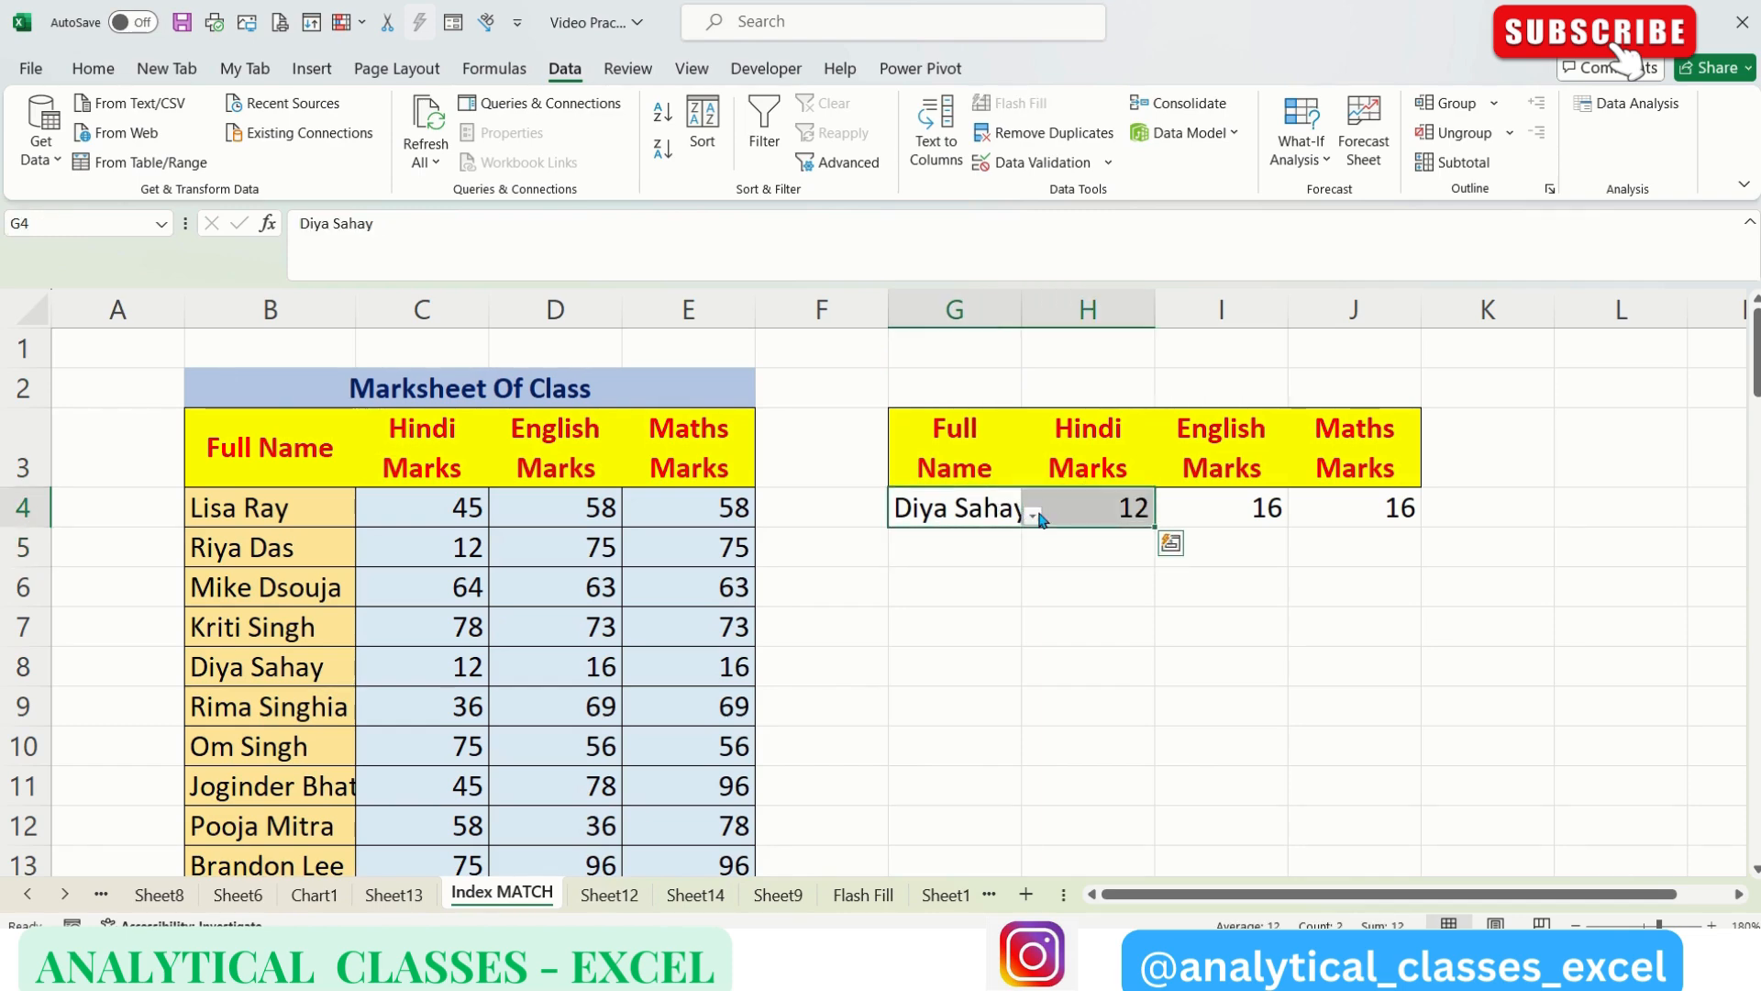
pyautogui.click(1033, 515)
pyautogui.scroll(-8, 1024, 705)
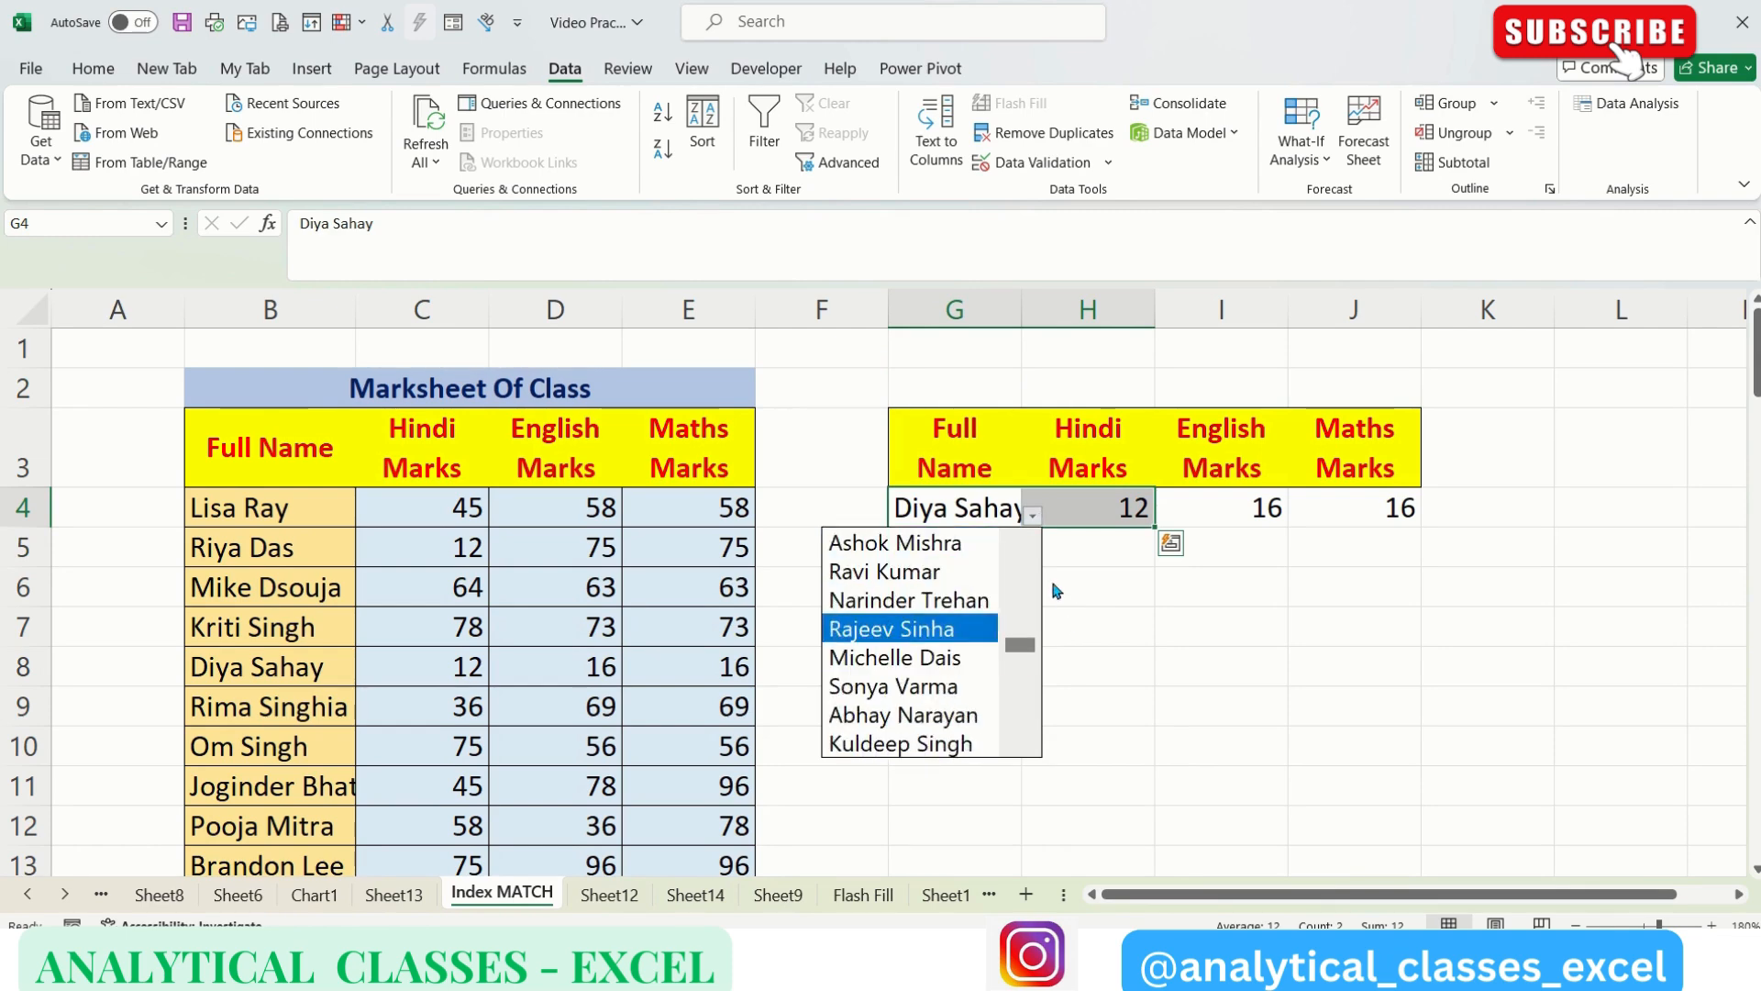
pyautogui.click(1021, 588)
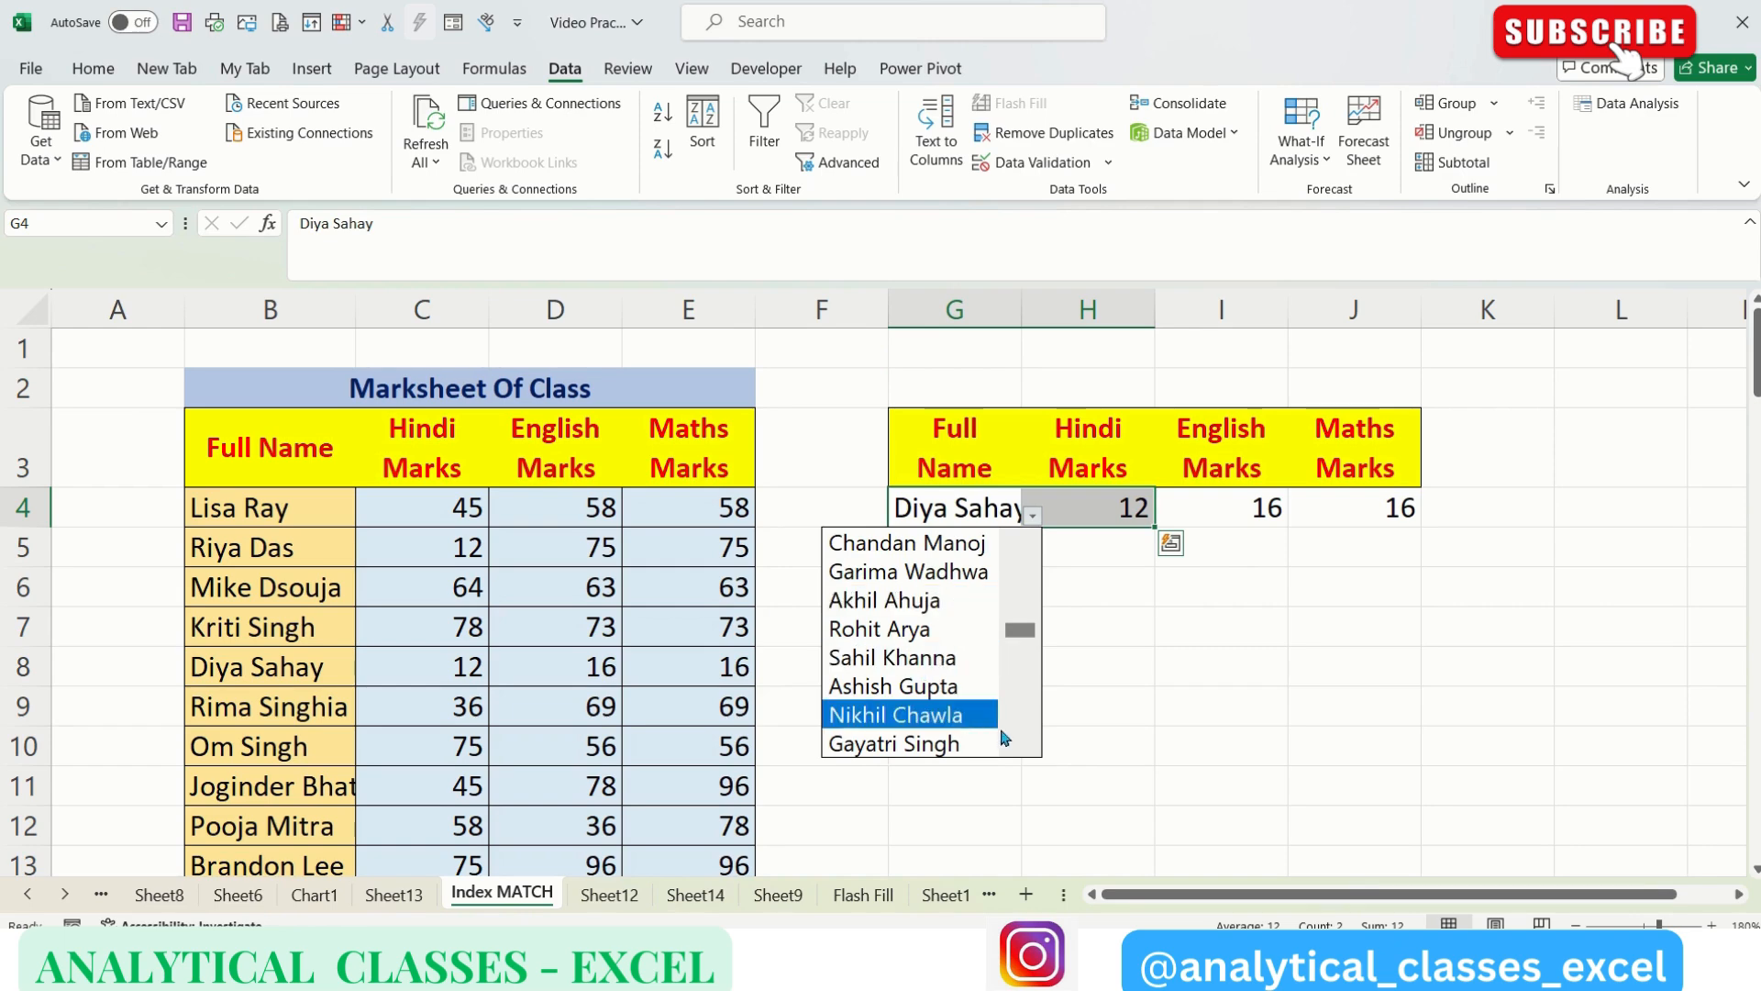
pyautogui.click(1011, 723)
pyautogui.click(1018, 585)
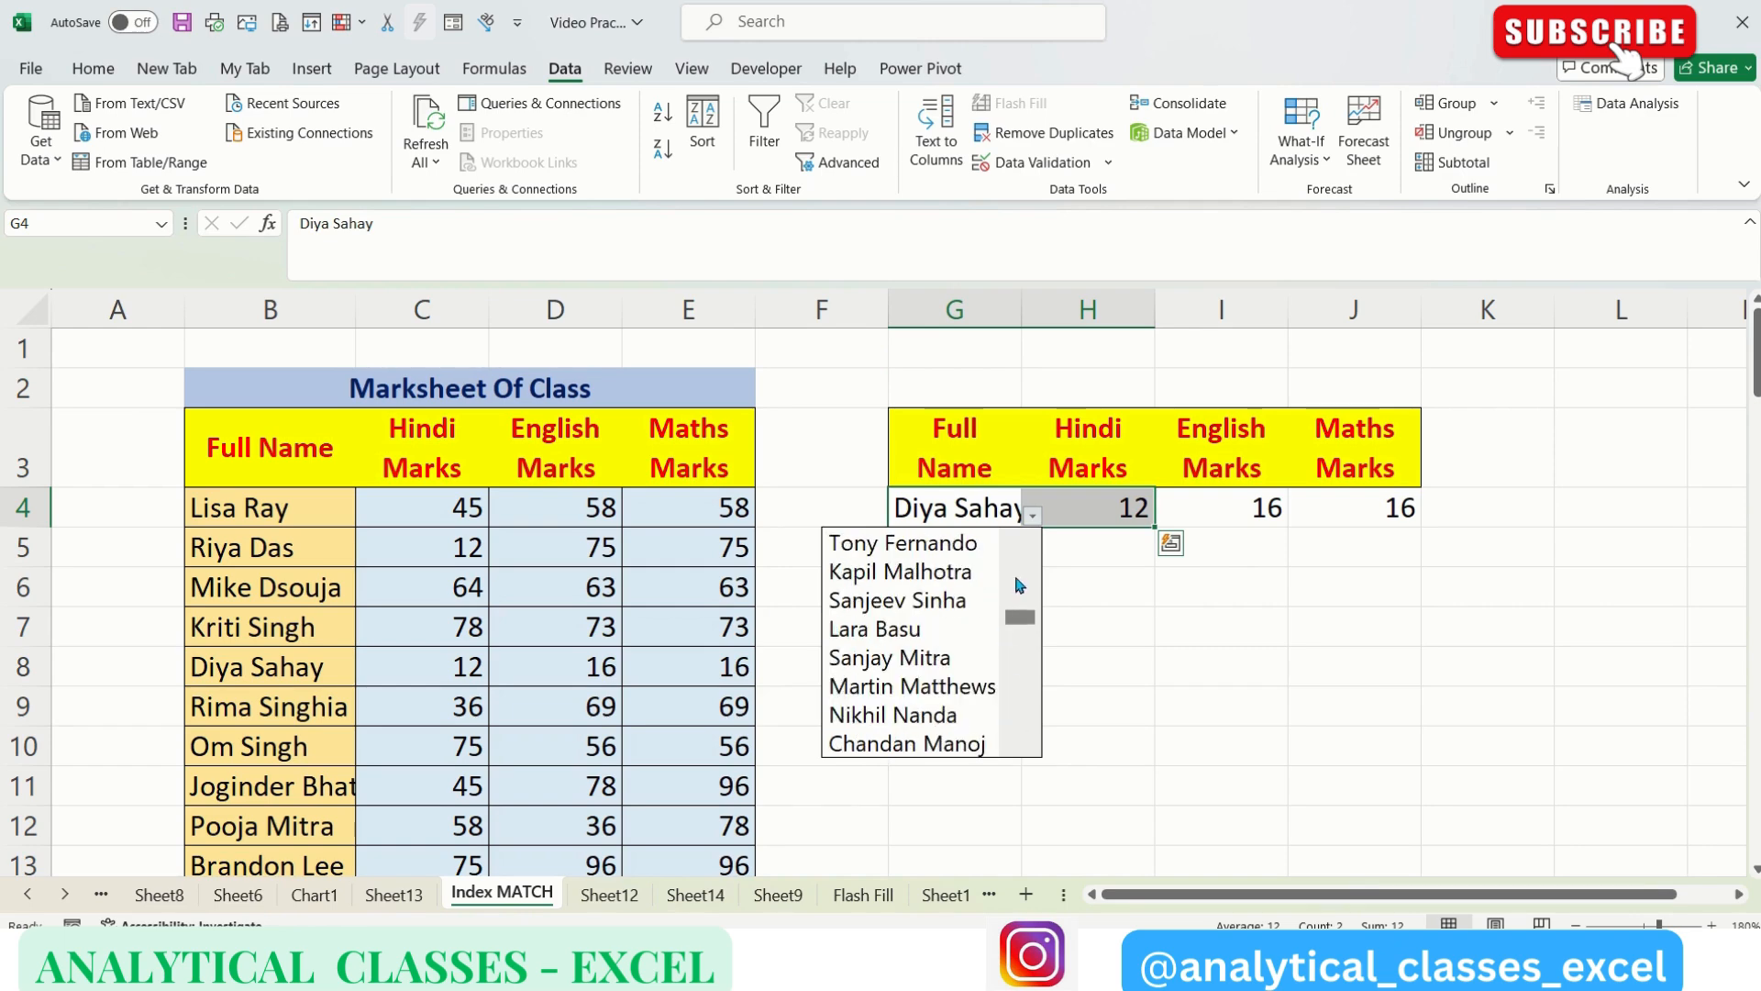
pyautogui.click(1018, 584)
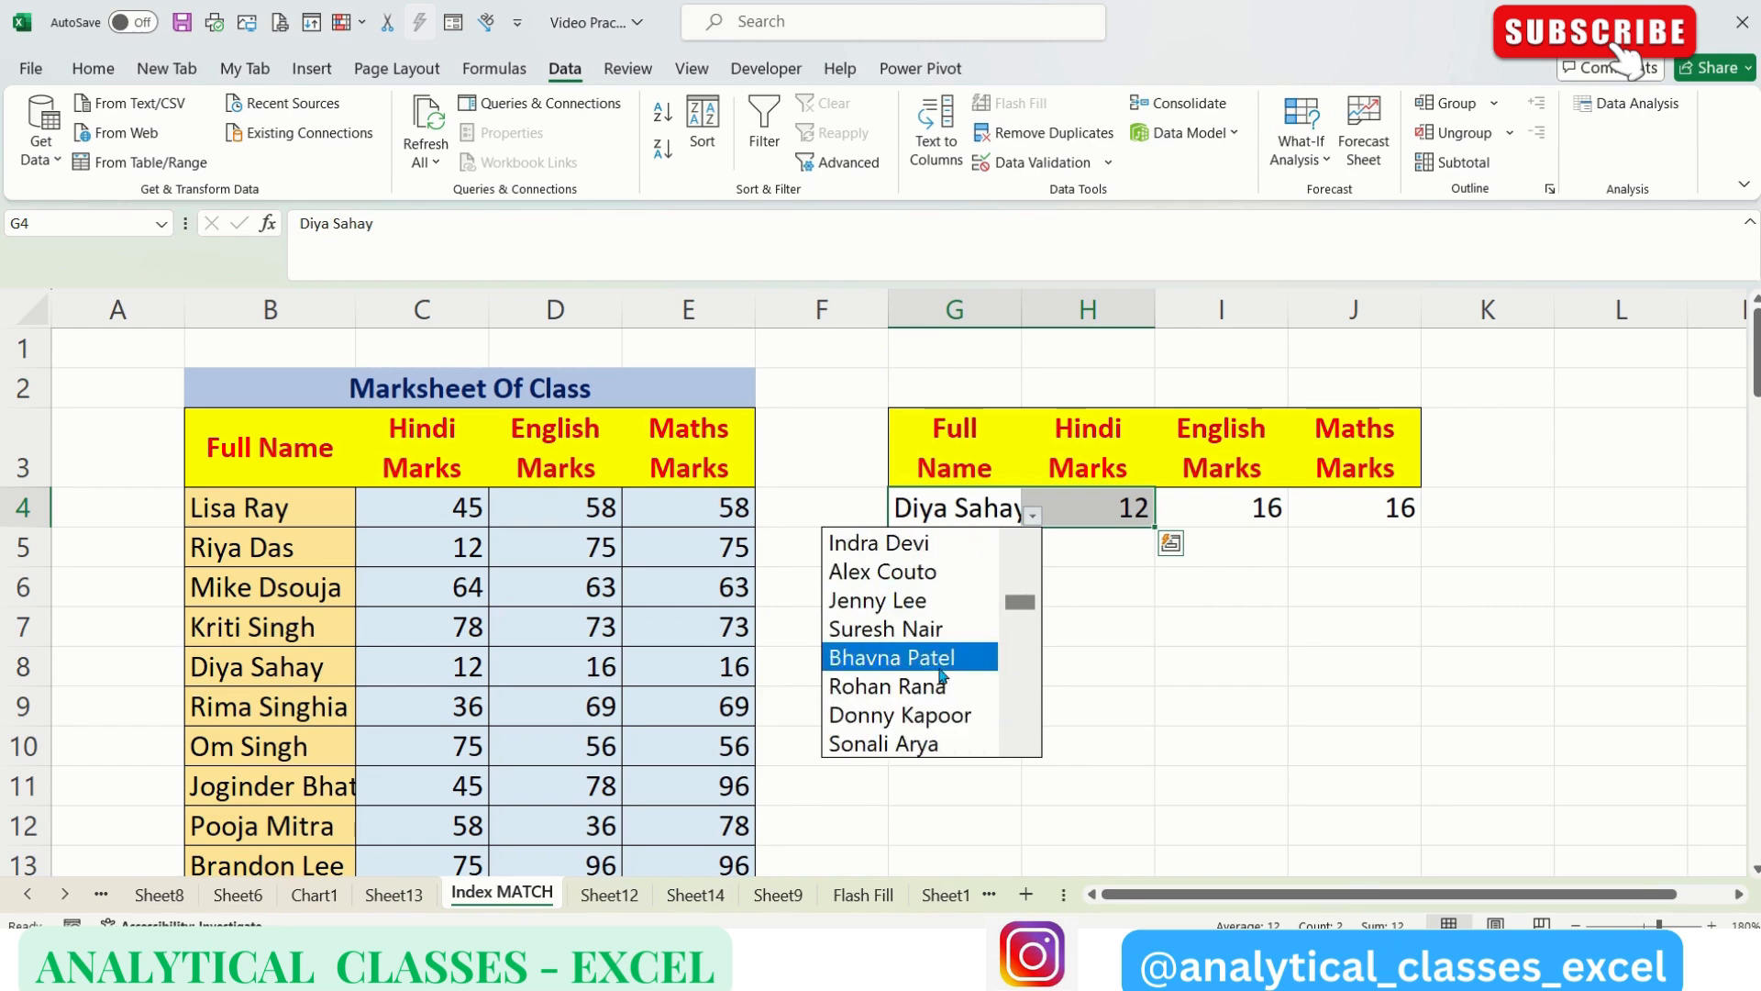
pyautogui.click(913, 686)
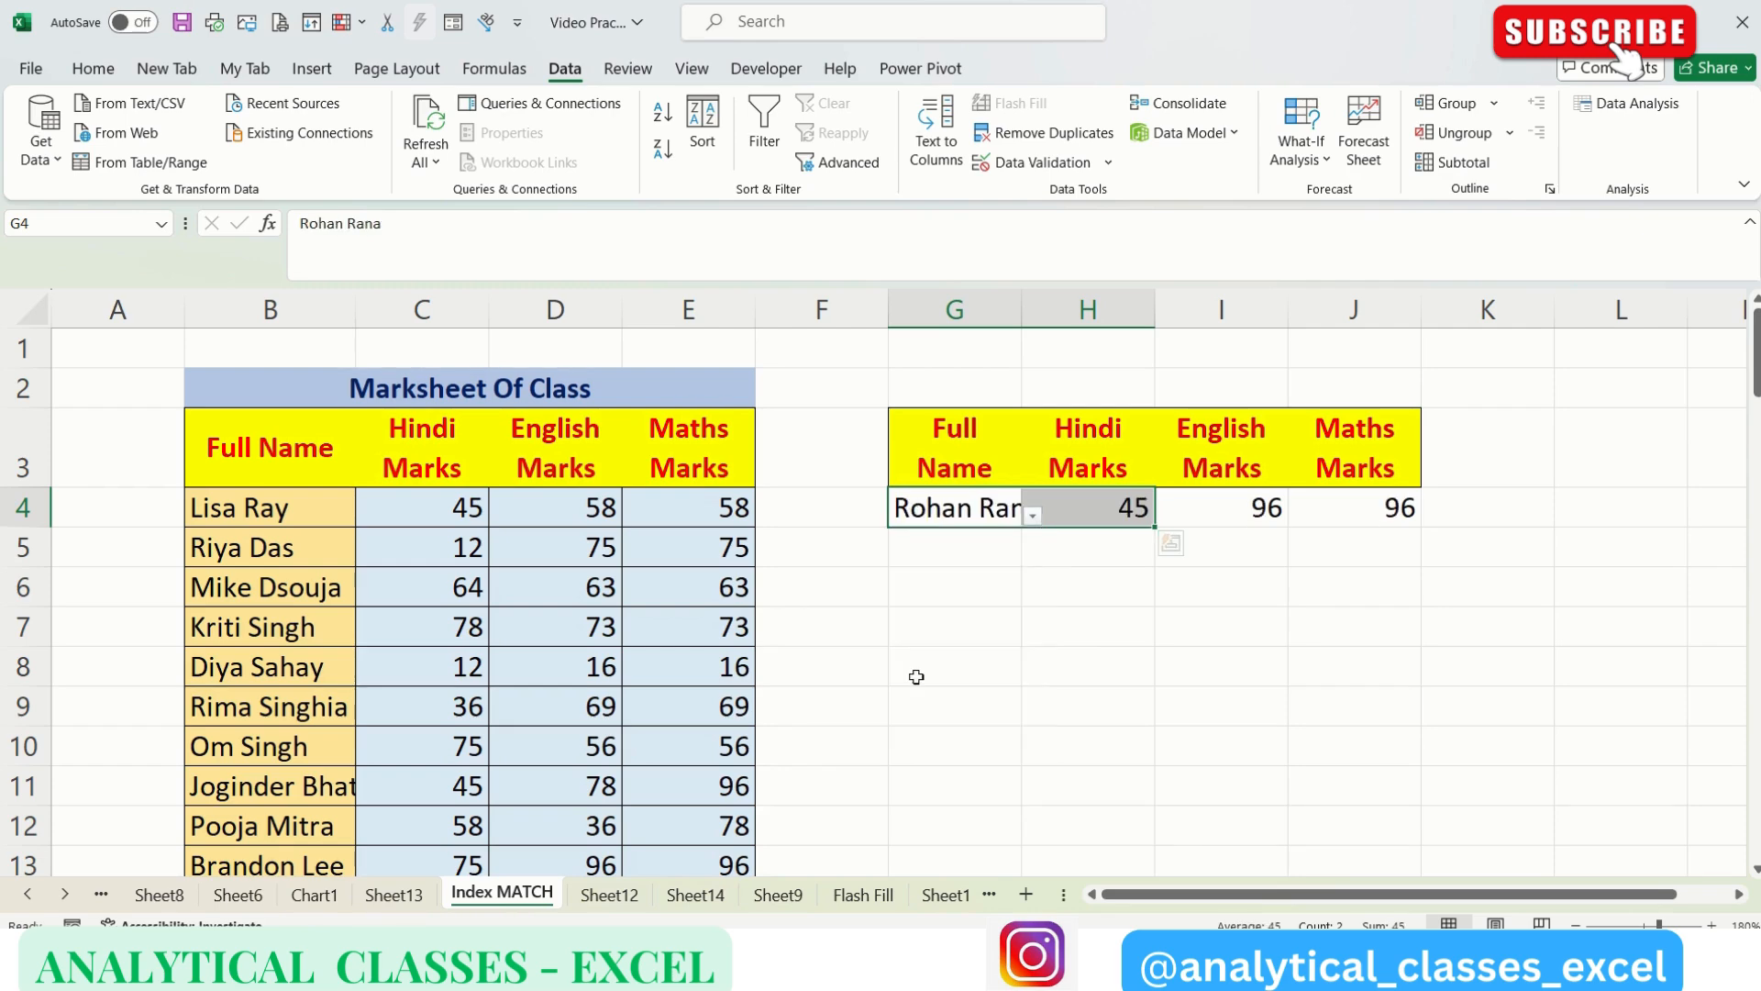
pyautogui.click(1102, 749)
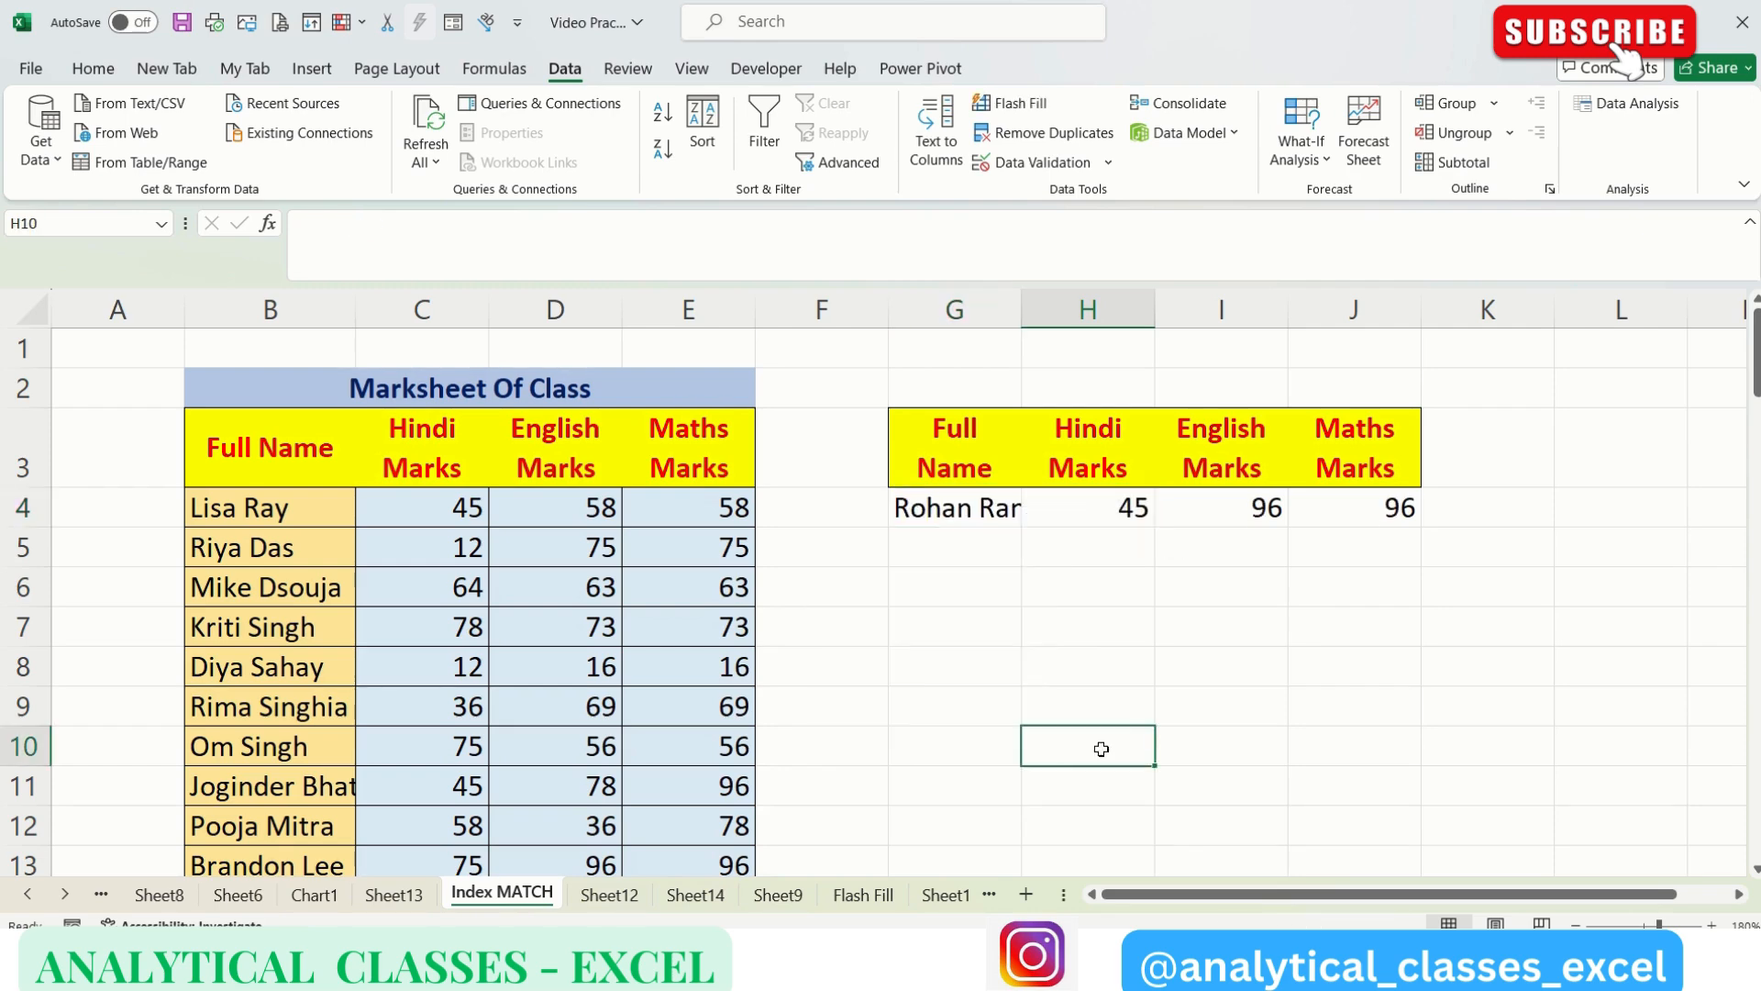